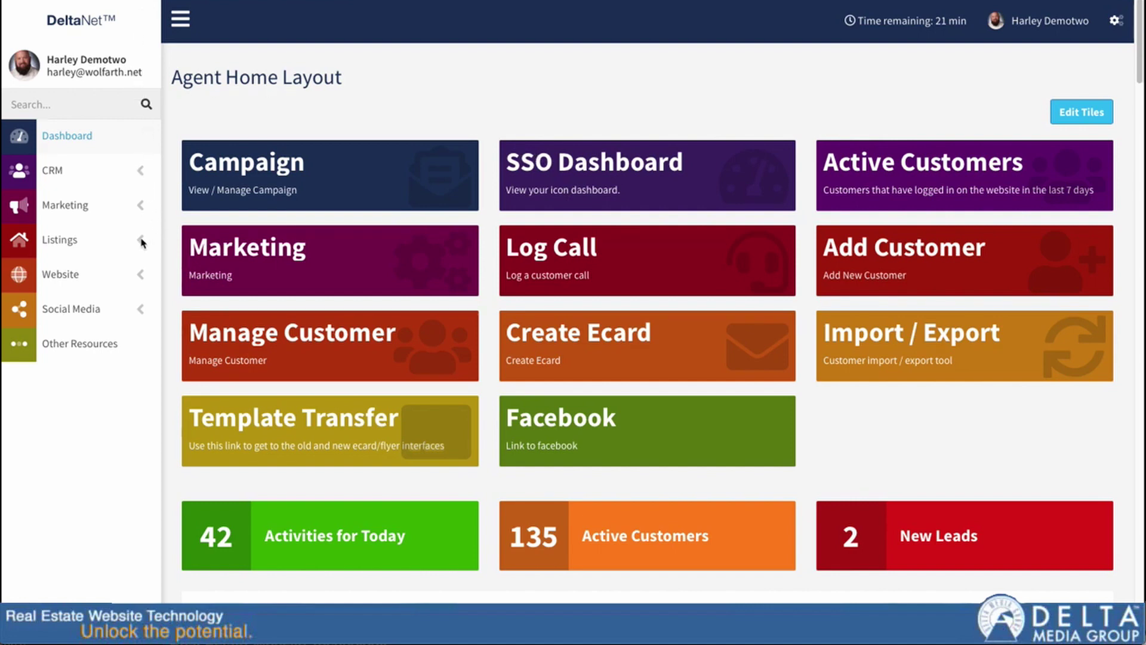
Expand the Website section, search the navigation for "page" and clear the search again.
left_click(141, 276)
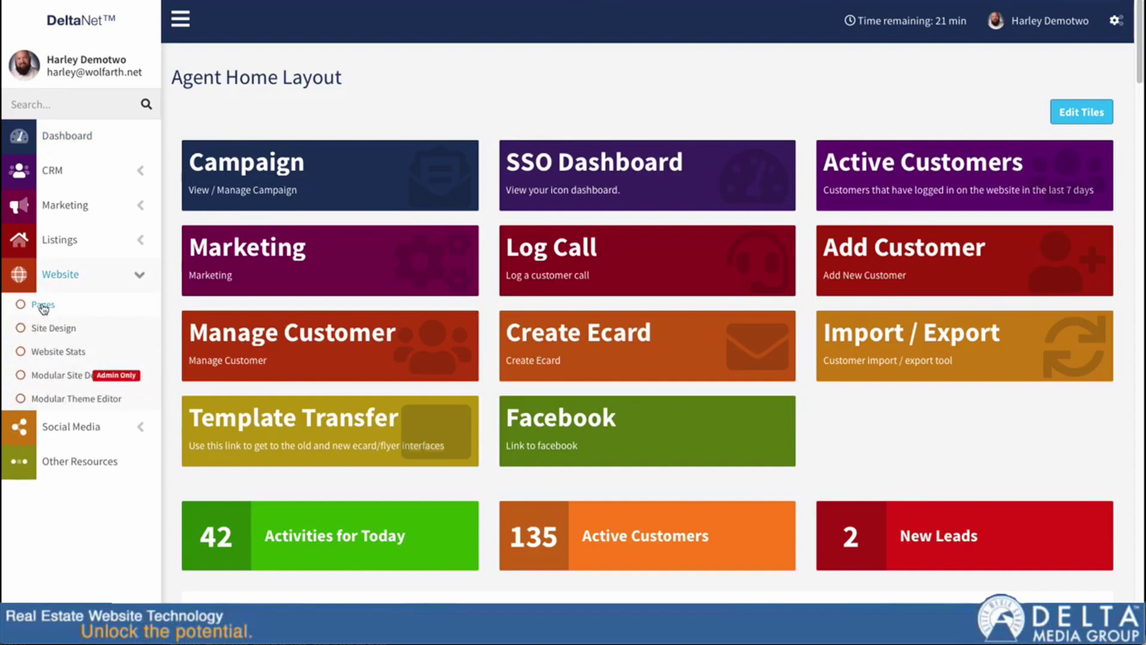
left_click(42, 105)
type("page")
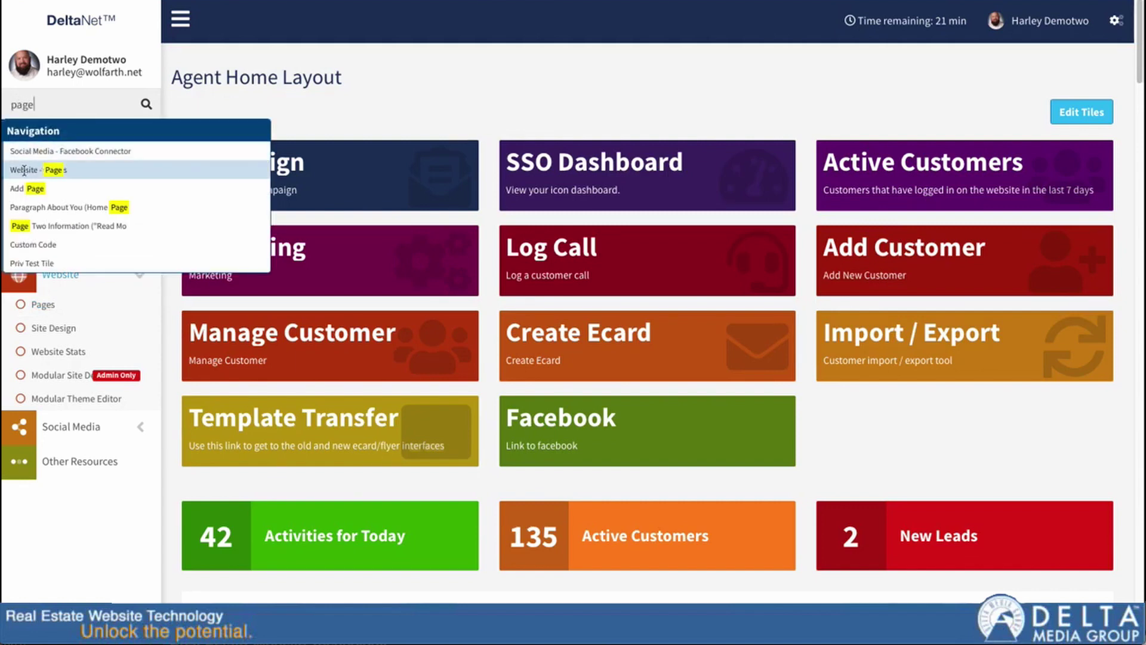
double_click(36, 104)
key("BackSpace")
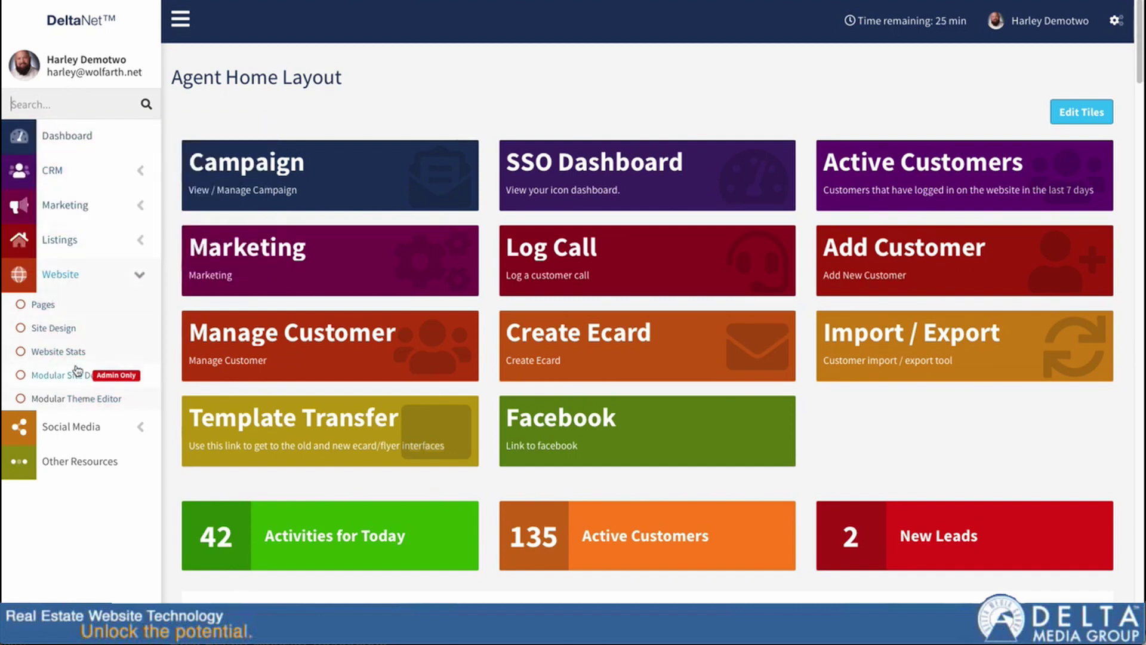
Go to the Website dashboard and open its Pages area for editing custom website pages.
left_click(60, 276)
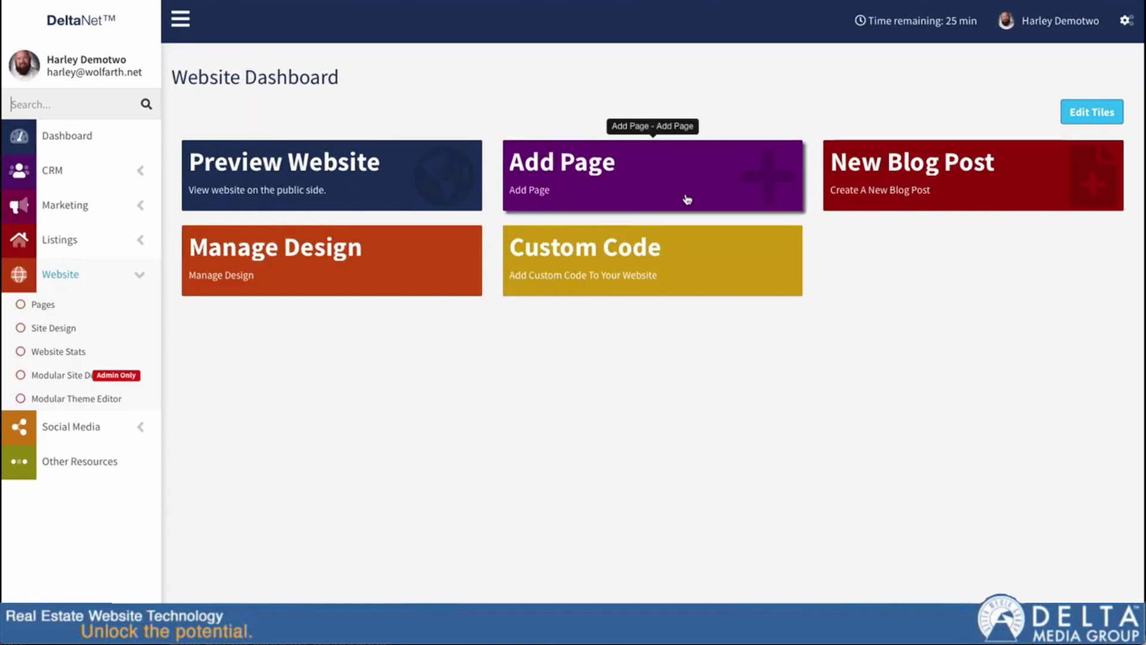
left_click(644, 190)
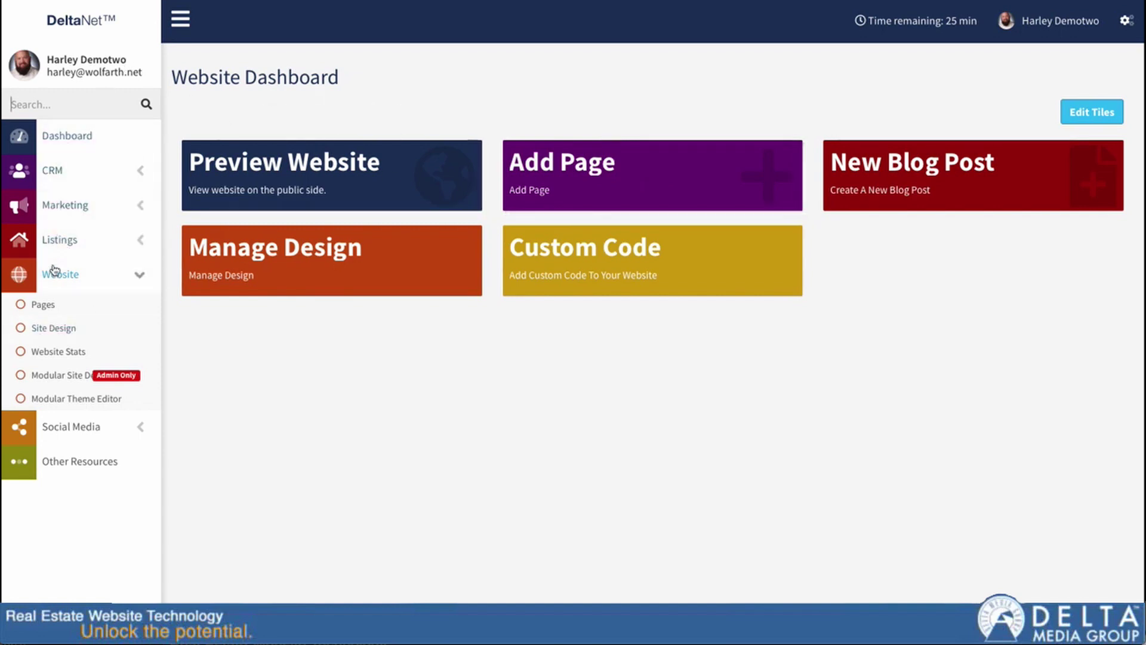
left_click(42, 306)
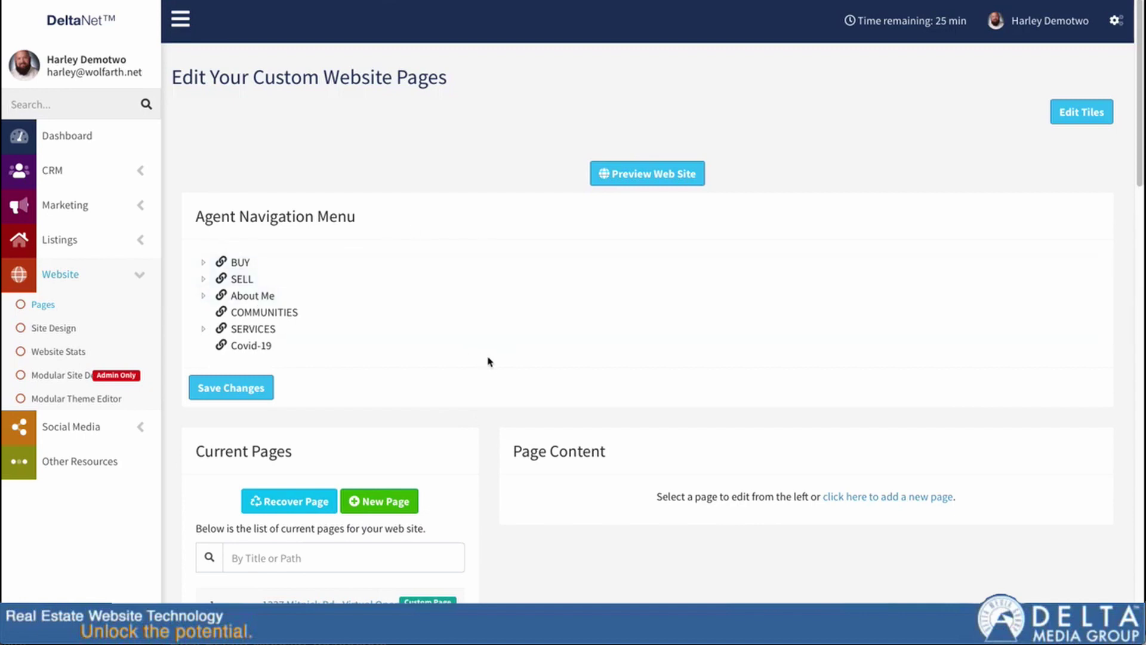
Look through the list of current website pages and start a new page.
scroll(488, 432, "down", 20)
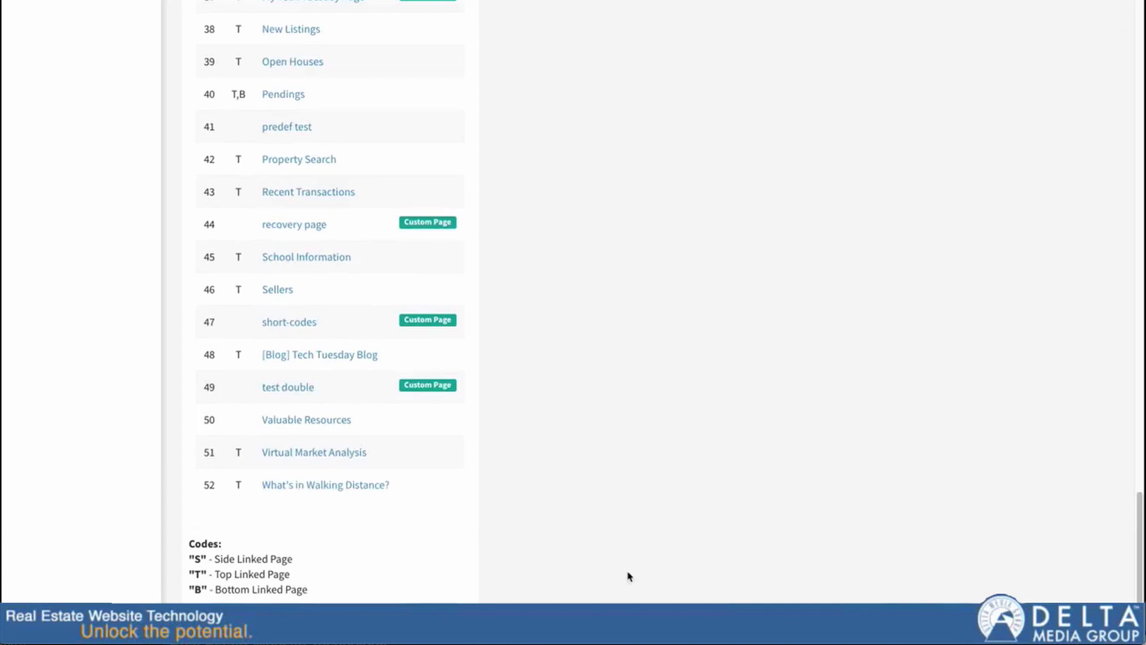
scroll(527, 520, "up", 7)
scroll(528, 520, "up", 20)
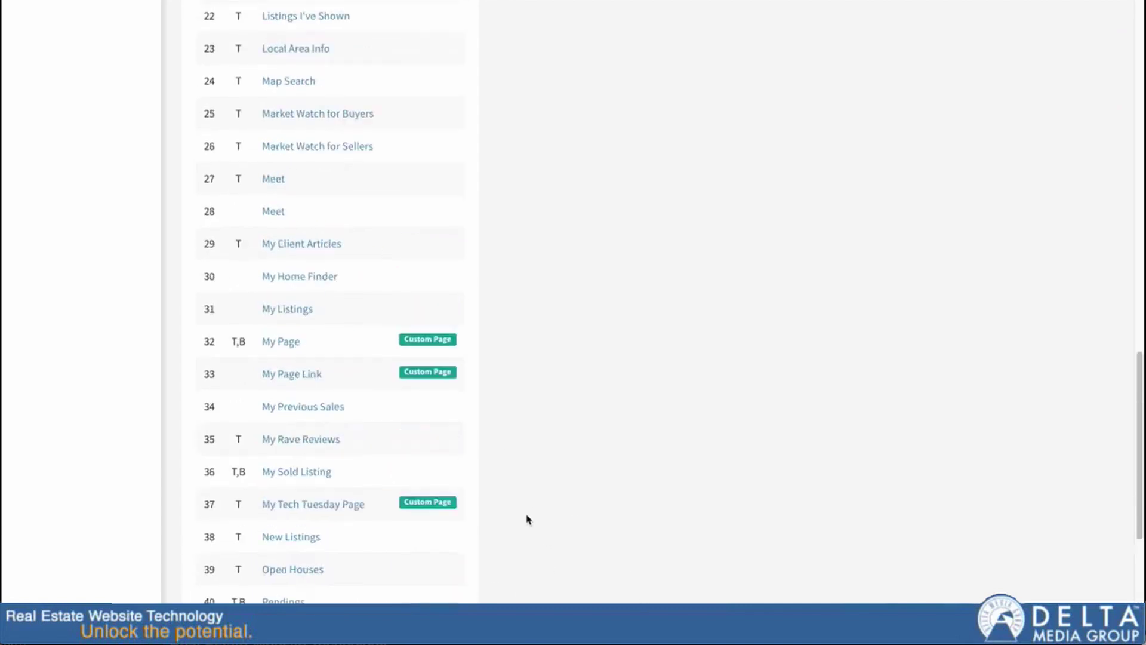
scroll(527, 507, "up", 3)
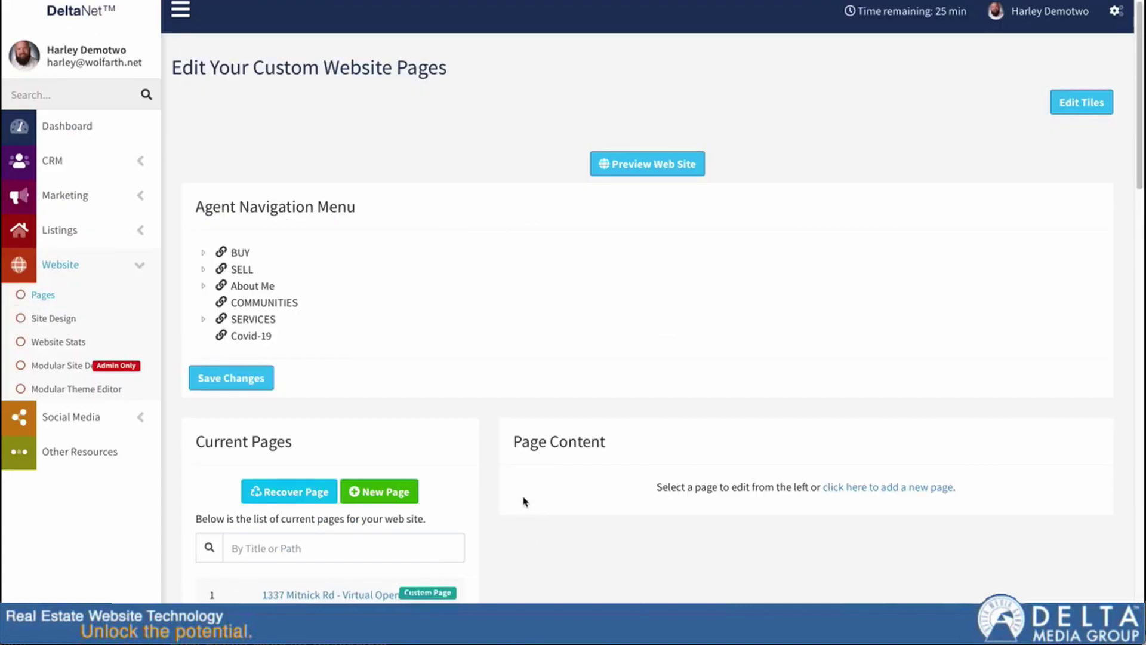
scroll(358, 251, "down", 2)
scroll(373, 272, "down", 1)
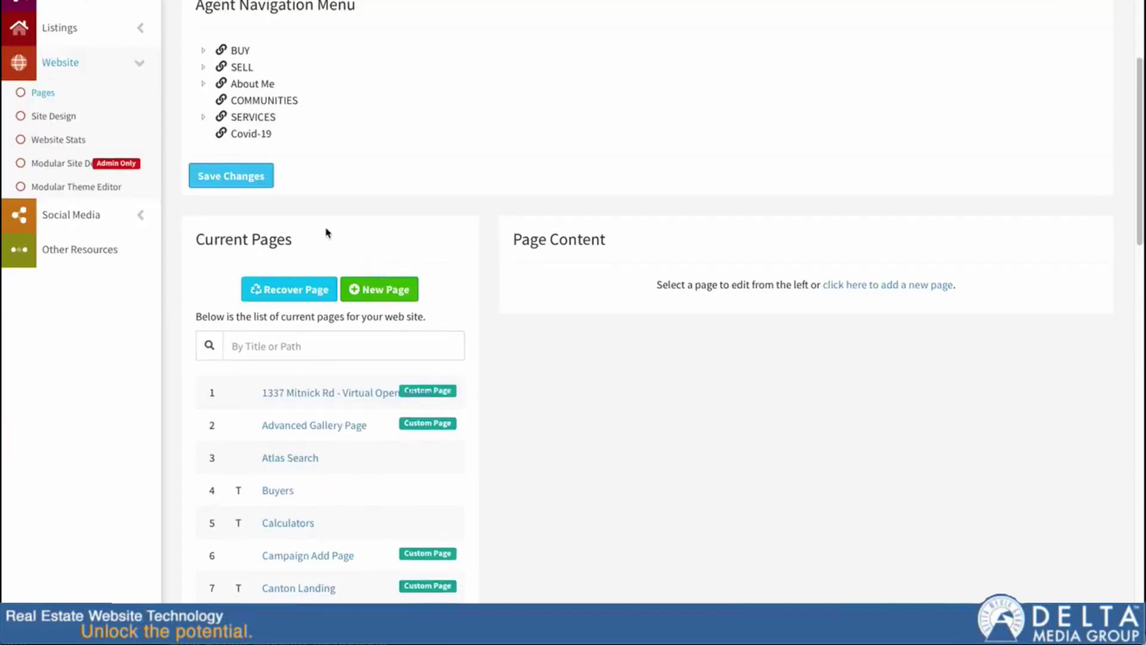
left_click(377, 291)
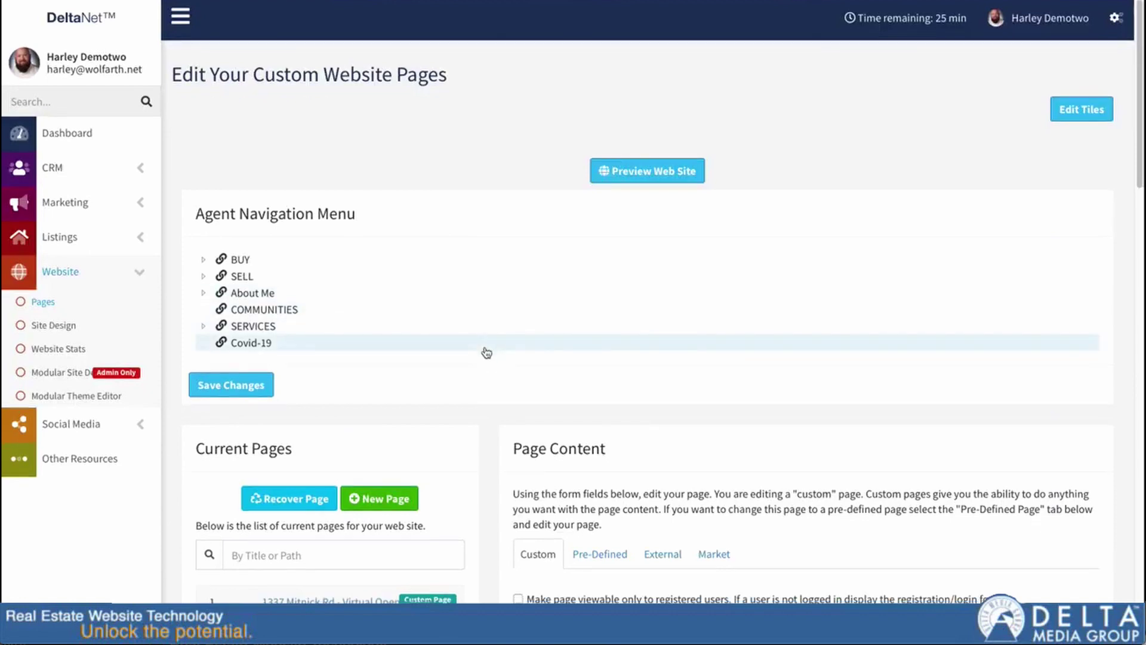
Try the page types Standard Page With No Navigation and Squeeze Page, and return to Standard Page (Page With Template).
scroll(487, 353, "down", 2)
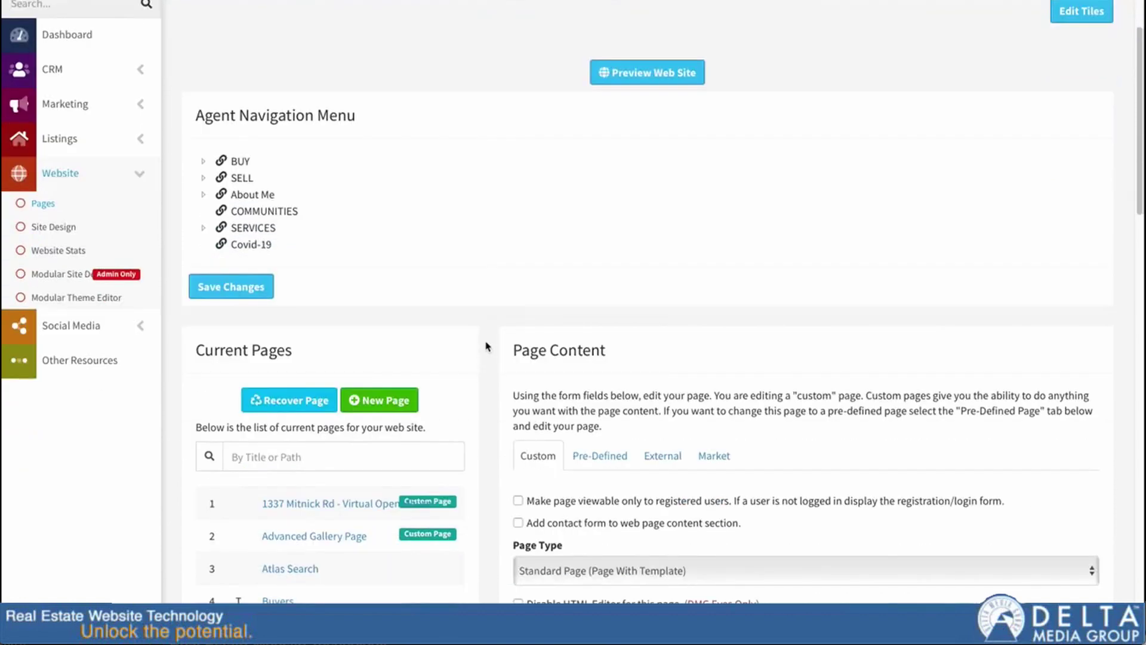
scroll(487, 345, "down", 1)
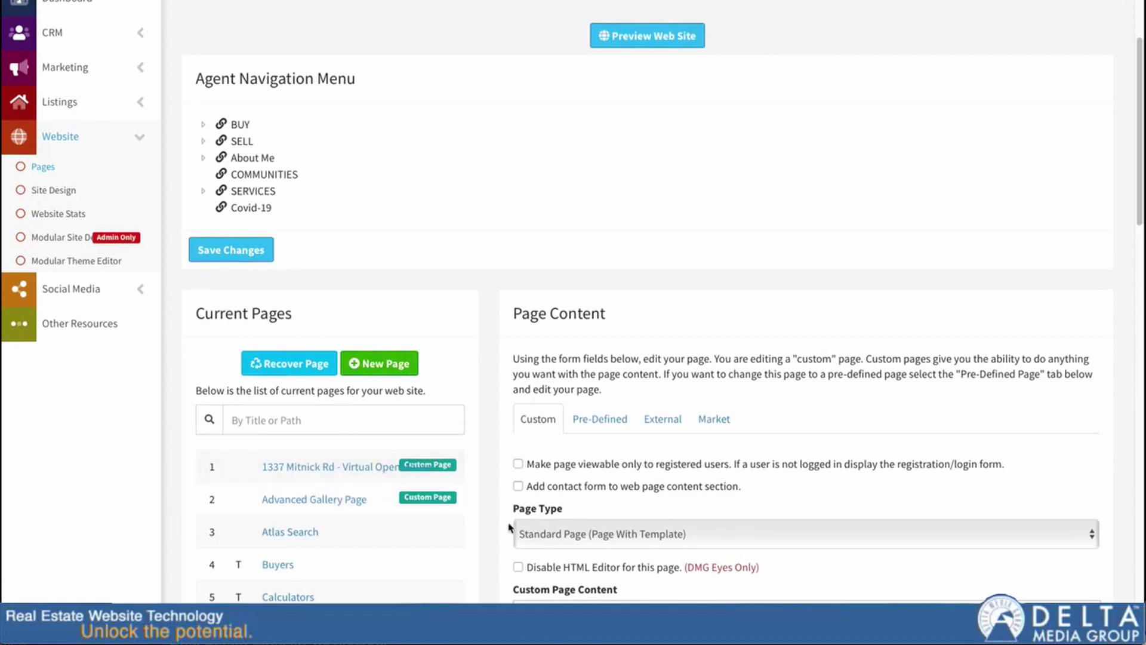
scroll(502, 532, "down", 4)
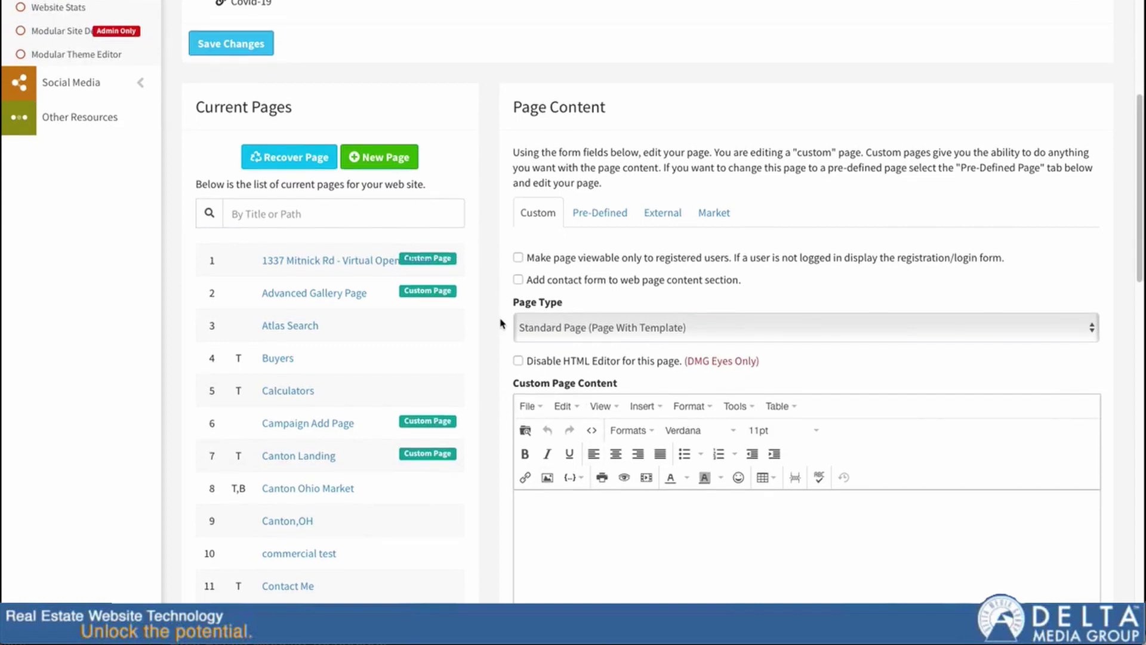
scroll(500, 322, "down", 1)
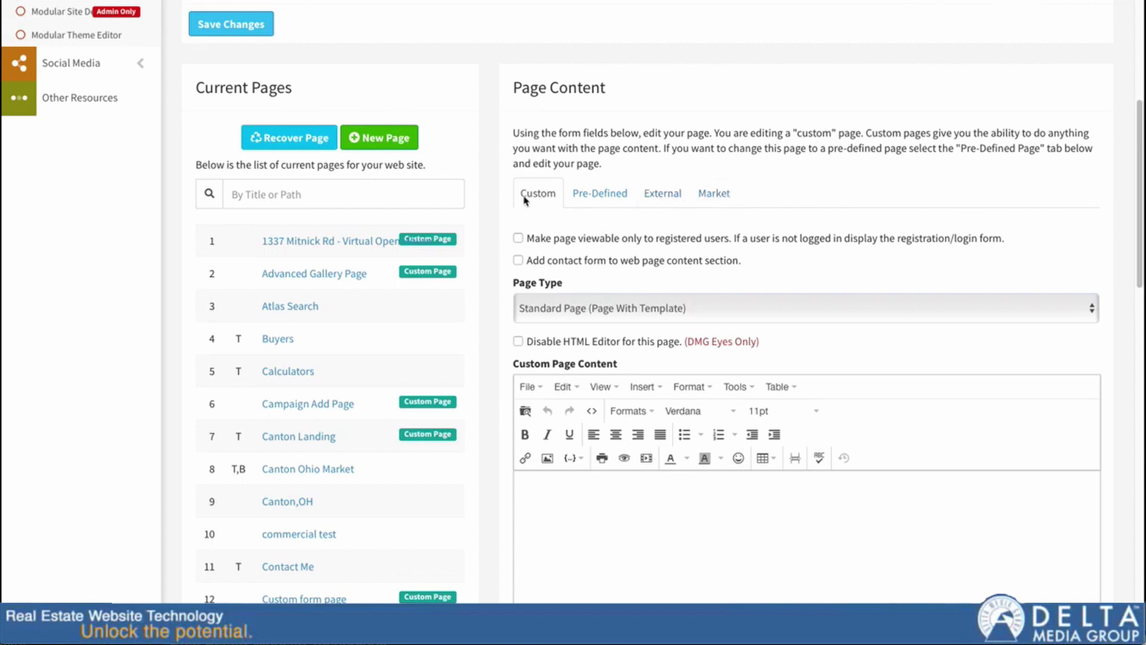
scroll(534, 197, "down", 2)
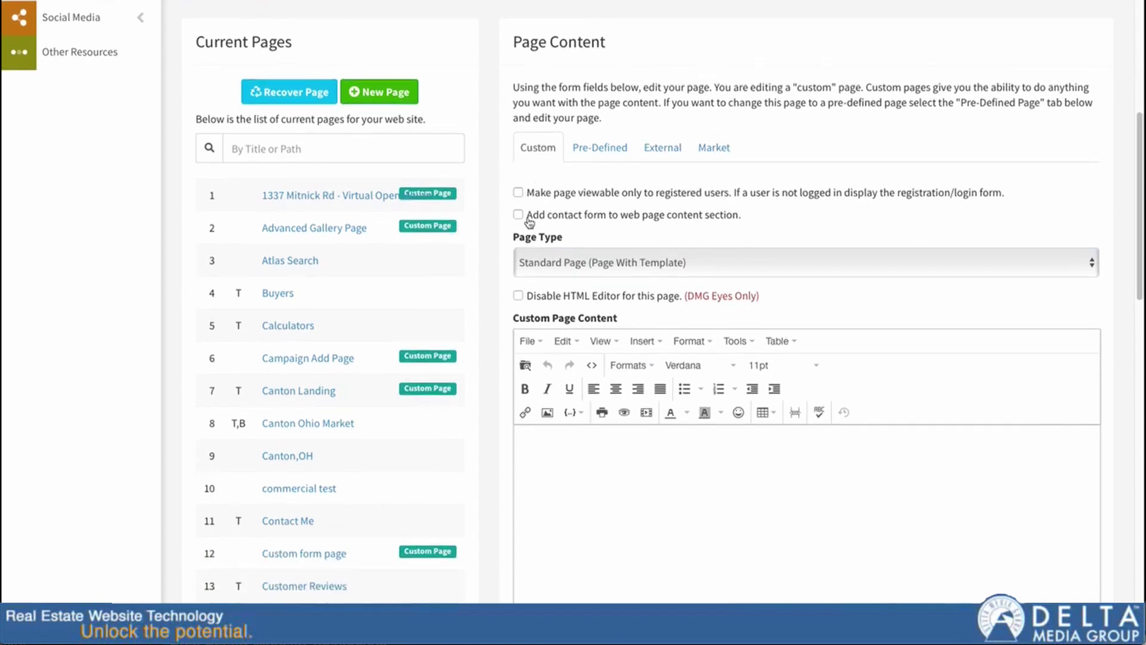
scroll(528, 210, "down", 1)
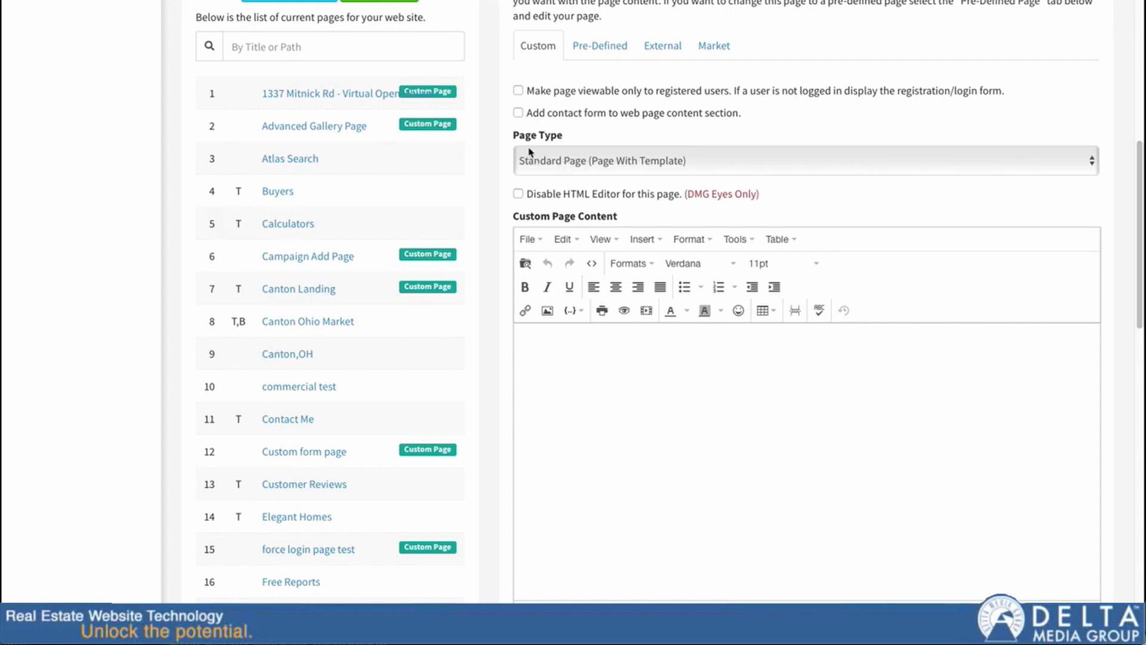
left_click(568, 162)
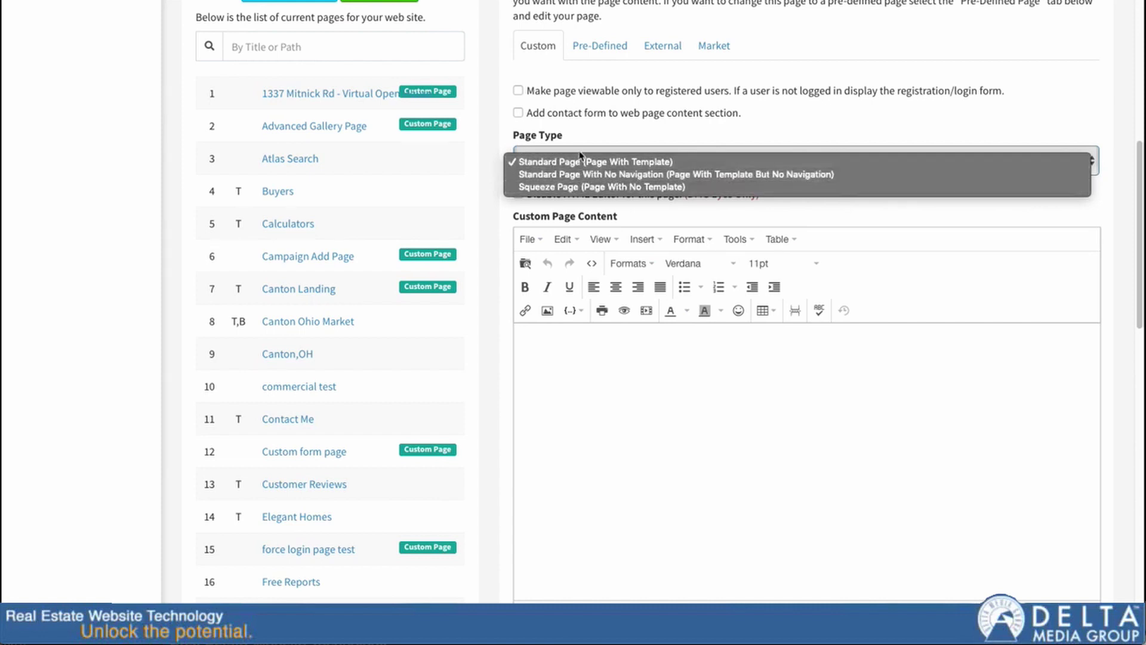
left_click(582, 174)
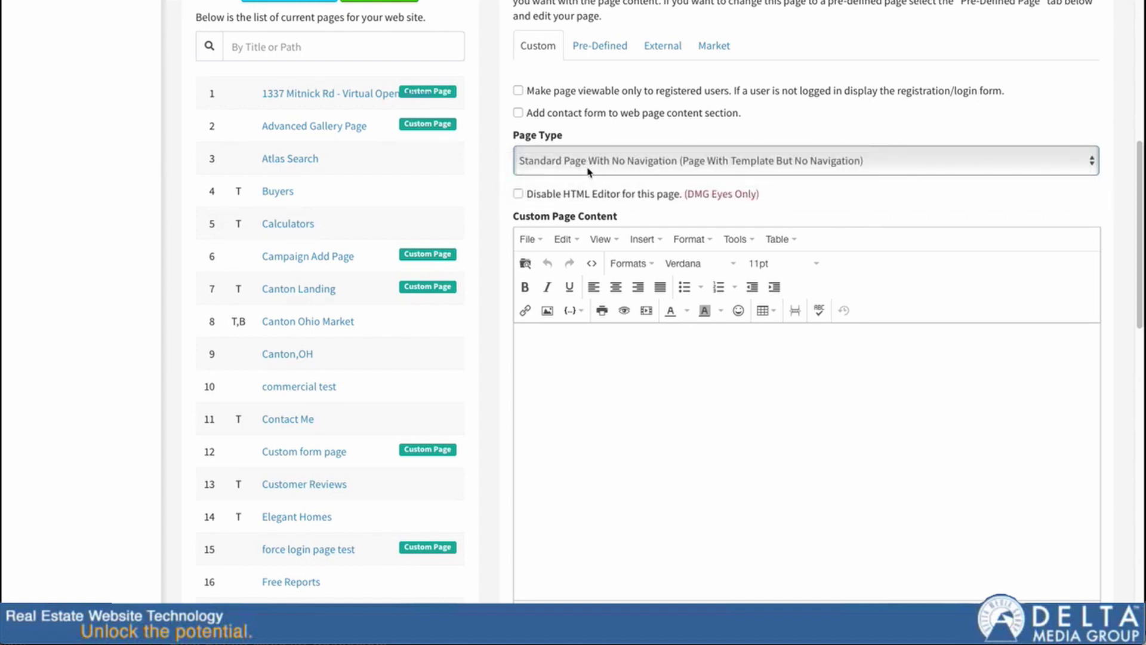
left_click(587, 171)
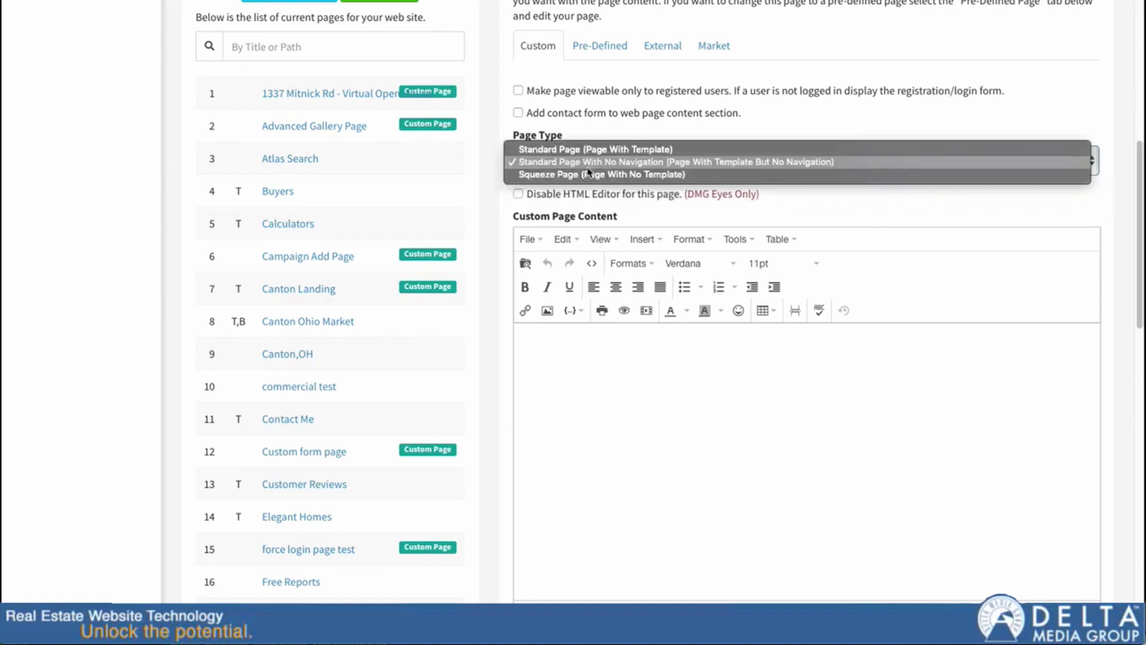
left_click(572, 175)
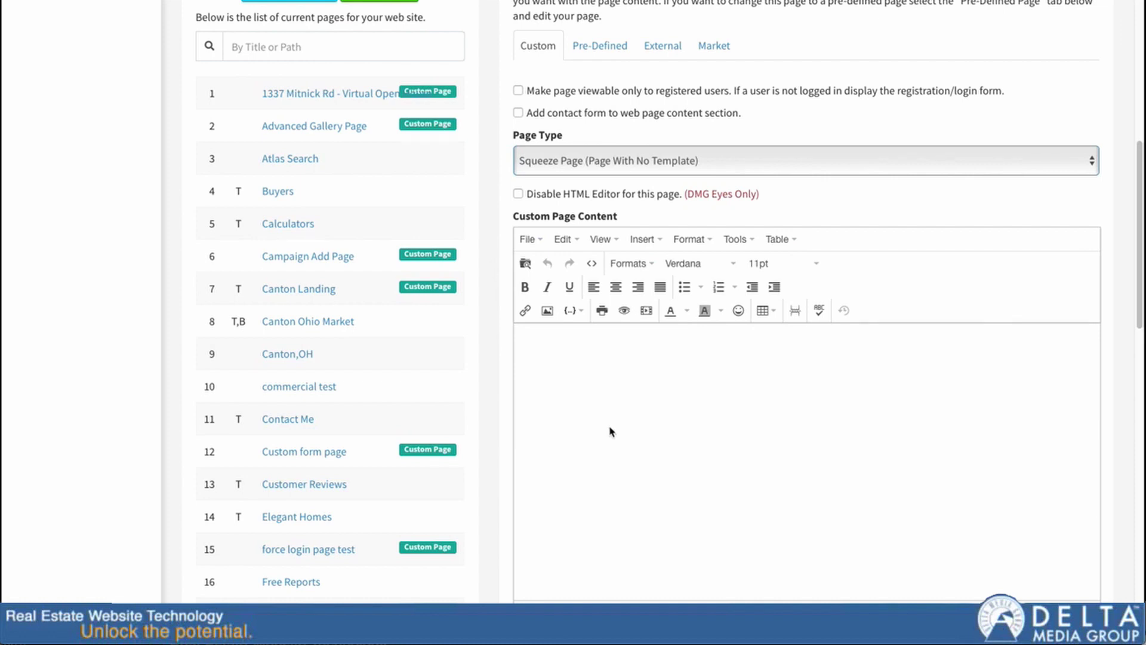
left_click(566, 174)
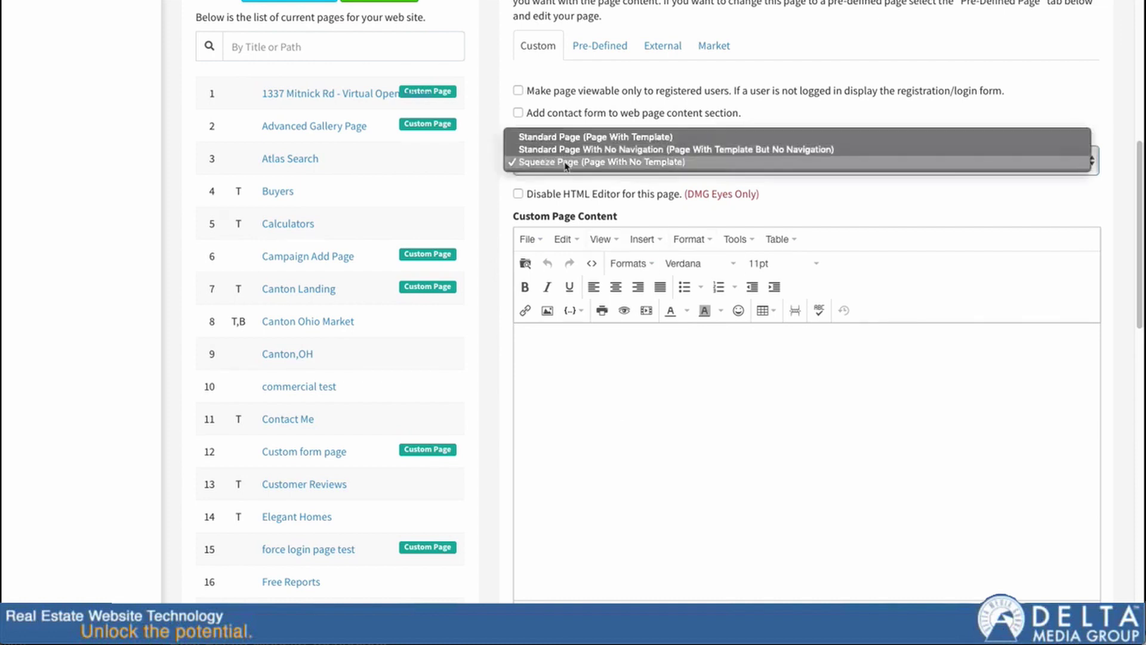
left_click(564, 138)
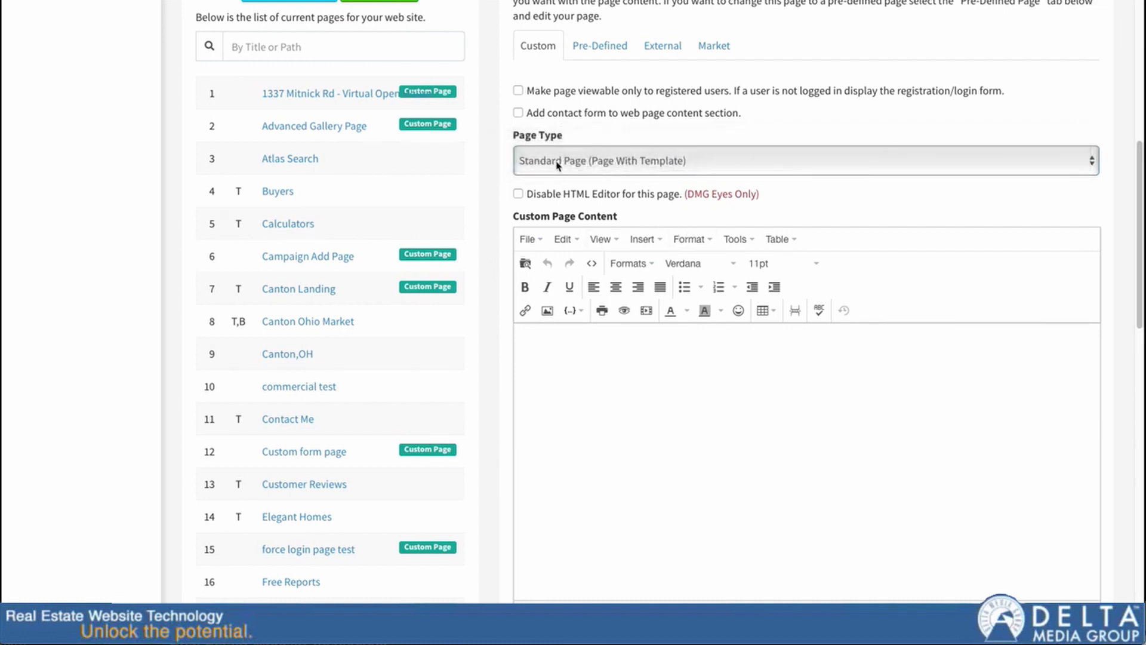
Review the short codes that can be inserted into the custom page content, without inserting one.
scroll(686, 364, "down", 1)
scroll(746, 427, "down", 1)
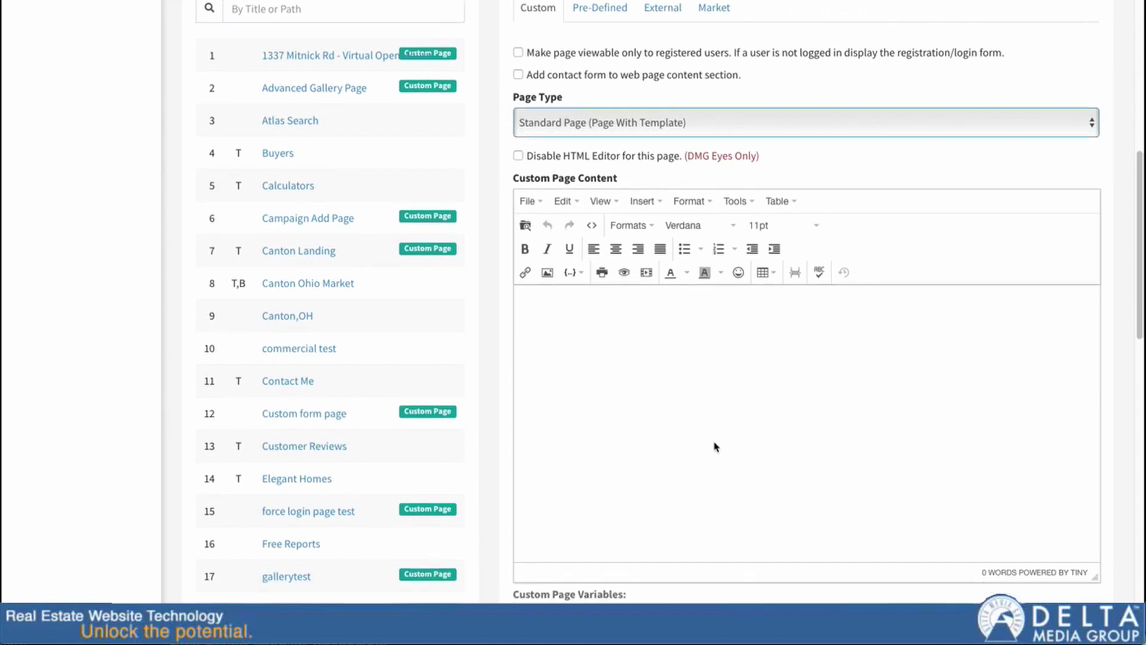
left_click(553, 329)
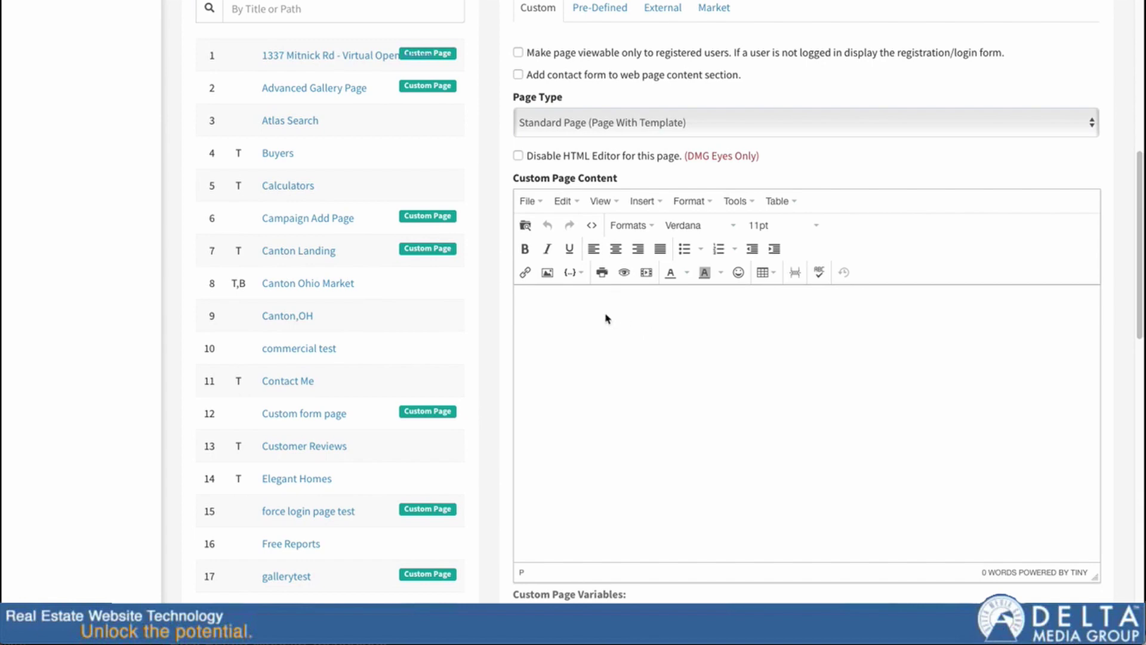
left_click(576, 273)
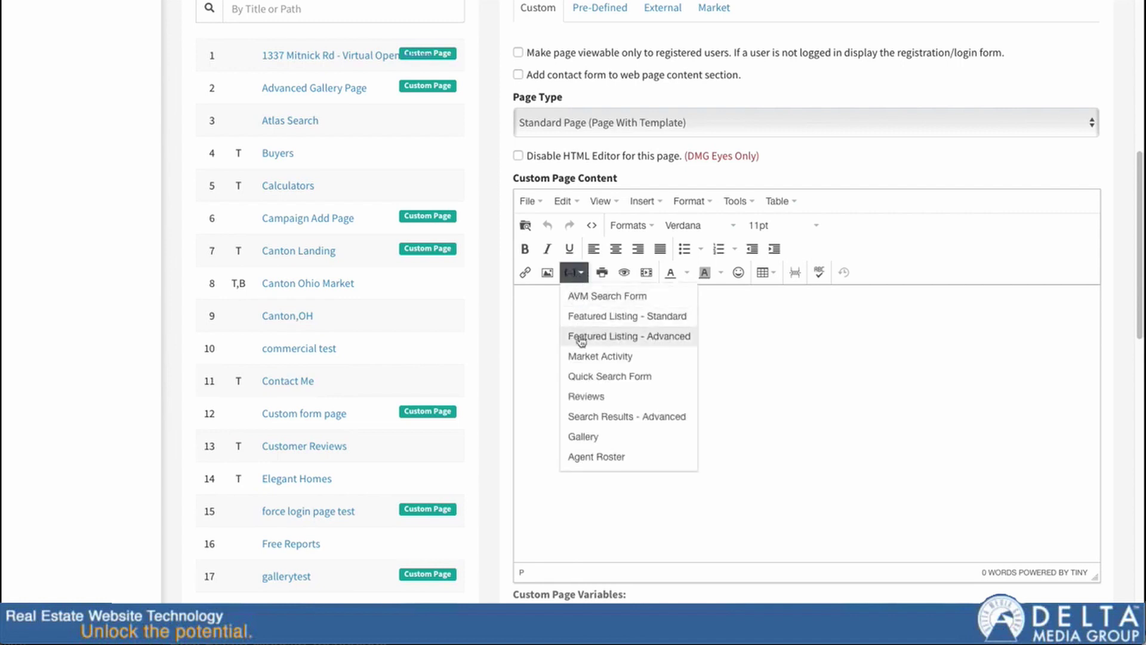
left_click(590, 457)
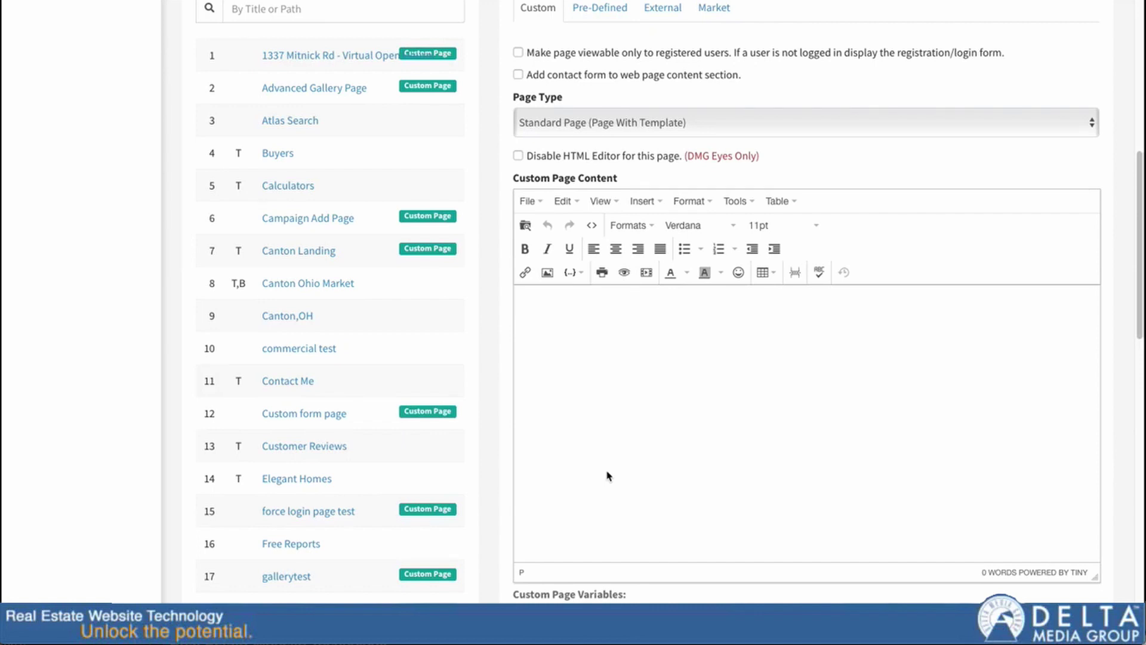
Enter "Canton, OH Market Information" in the custom page content, format it as a large heading and place the cursor below it.
type("Canton, OH Mark")
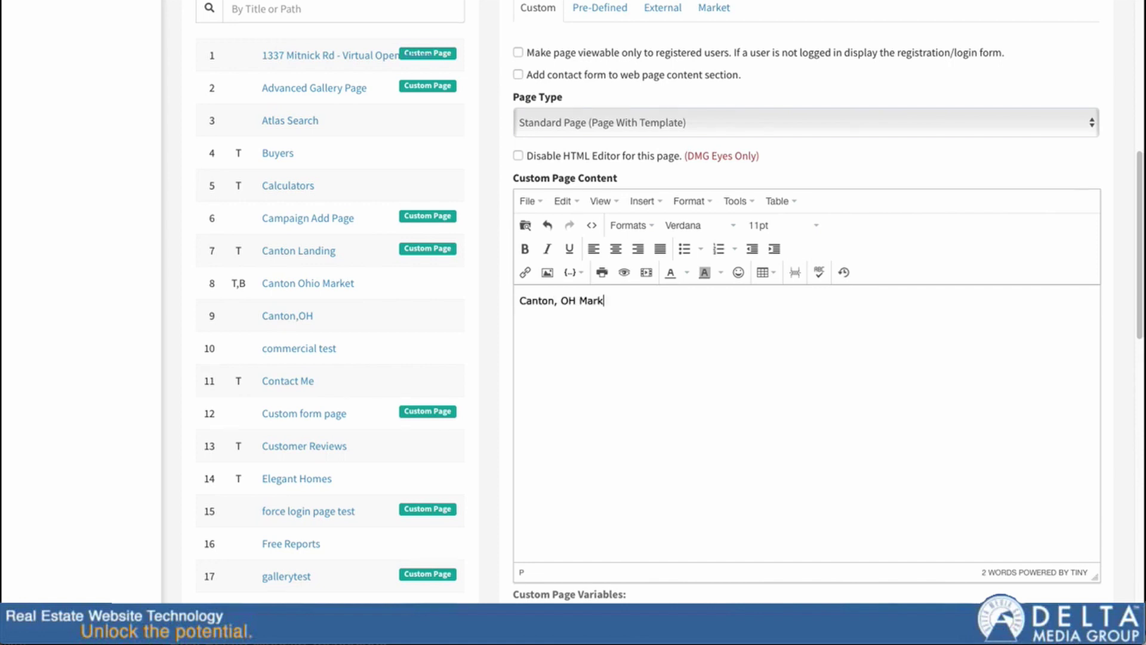
type("et Information")
key("shift+Home")
left_click(628, 225)
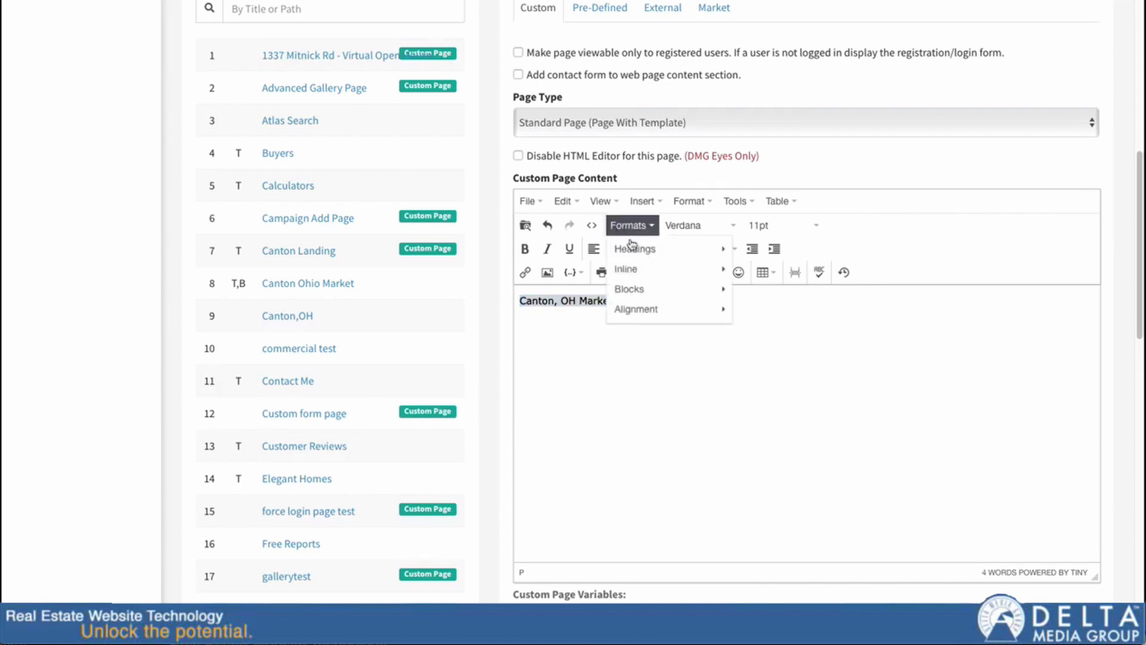
mouse_move(633, 248)
left_click(776, 255)
left_click(910, 317)
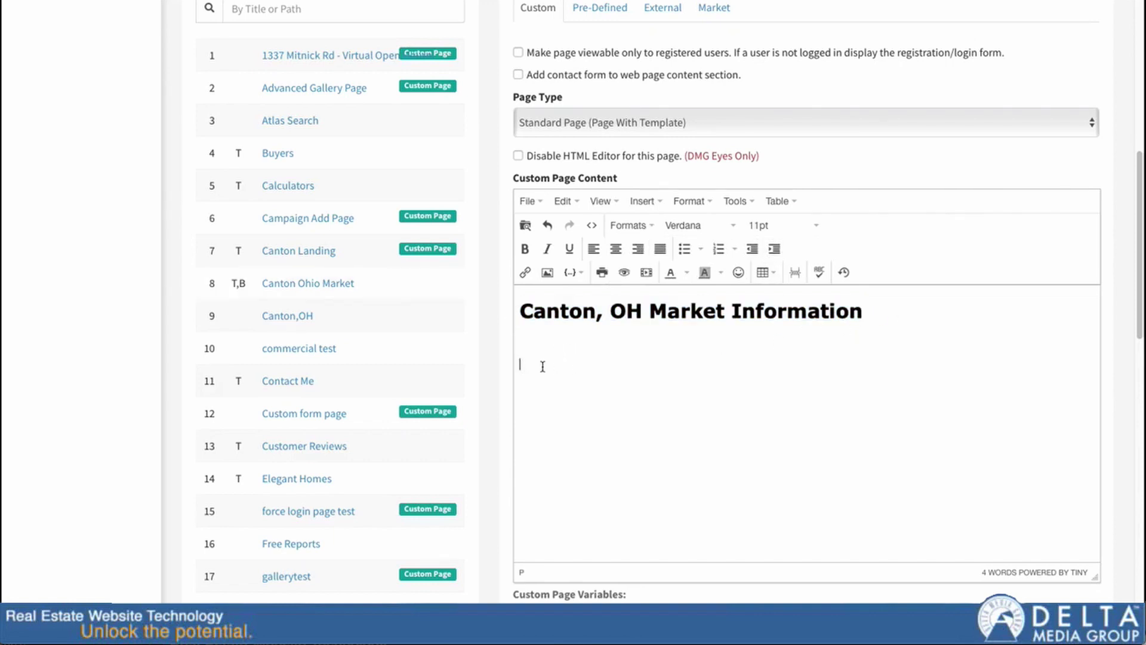
Start a Market Activity short code below the heading and set its selection label to "Canton Monthly Stats".
left_click(581, 274)
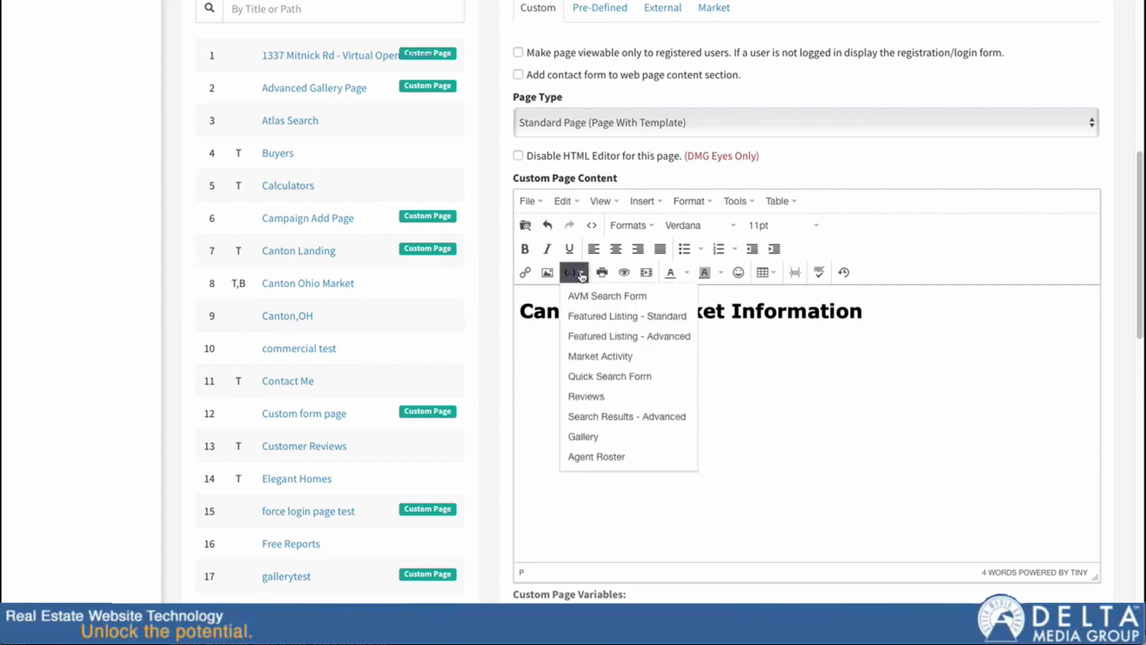
left_click(600, 359)
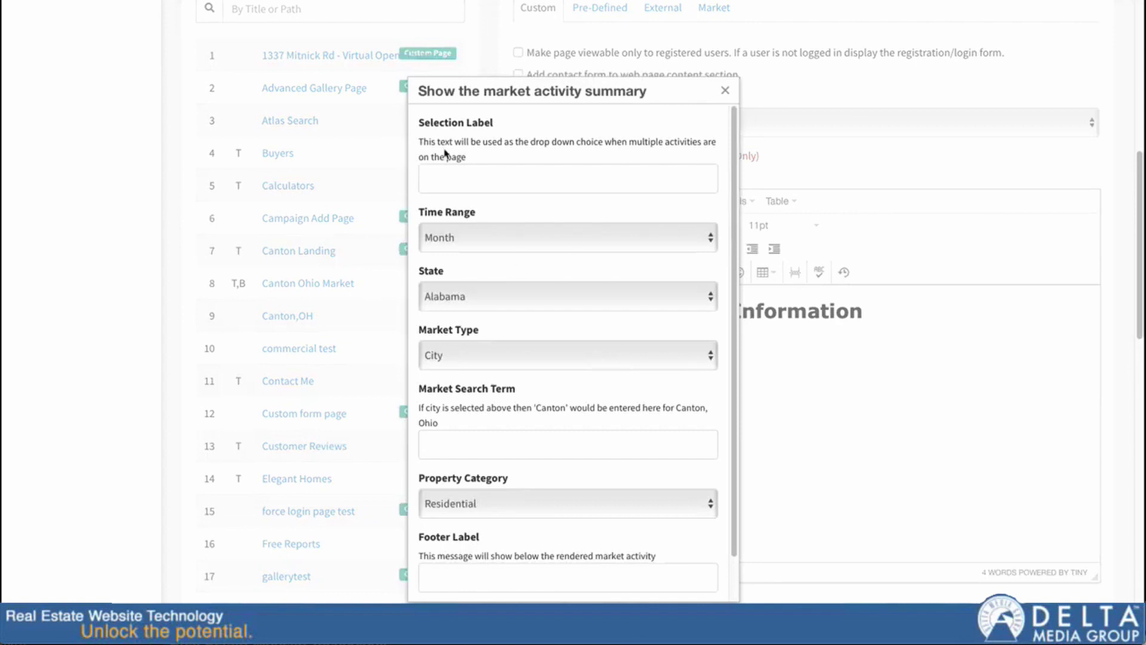
left_click(494, 174)
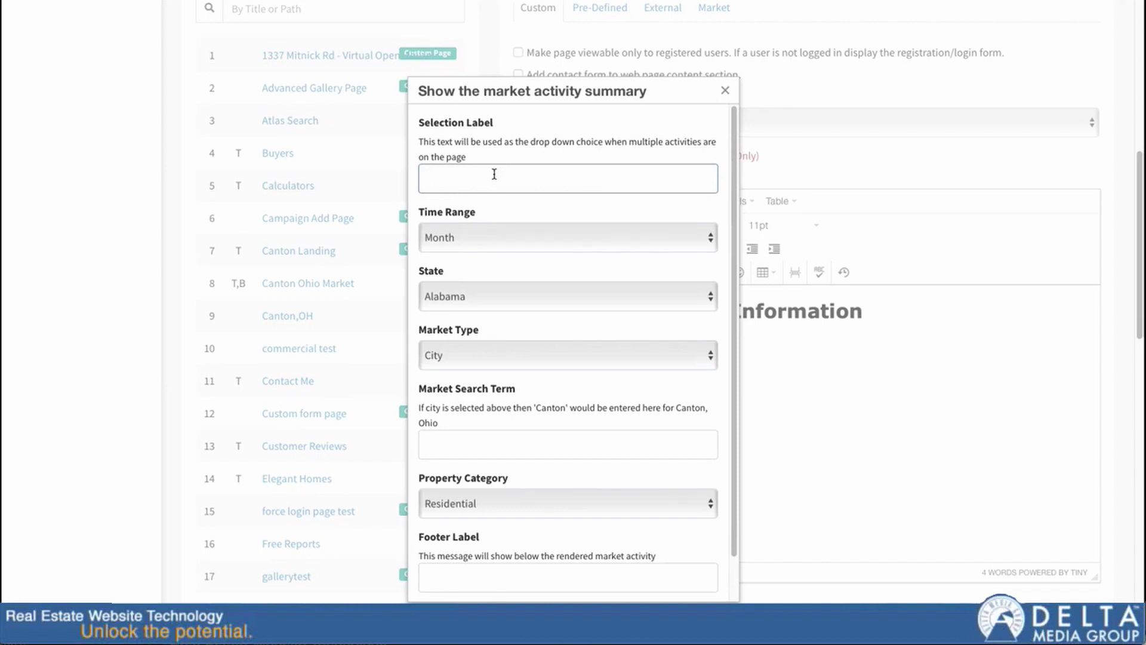
type("Canton Monthly Stats")
Try the time ranges Week and Last 12 Months for the market activity summary, and return to Month.
left_click(450, 237)
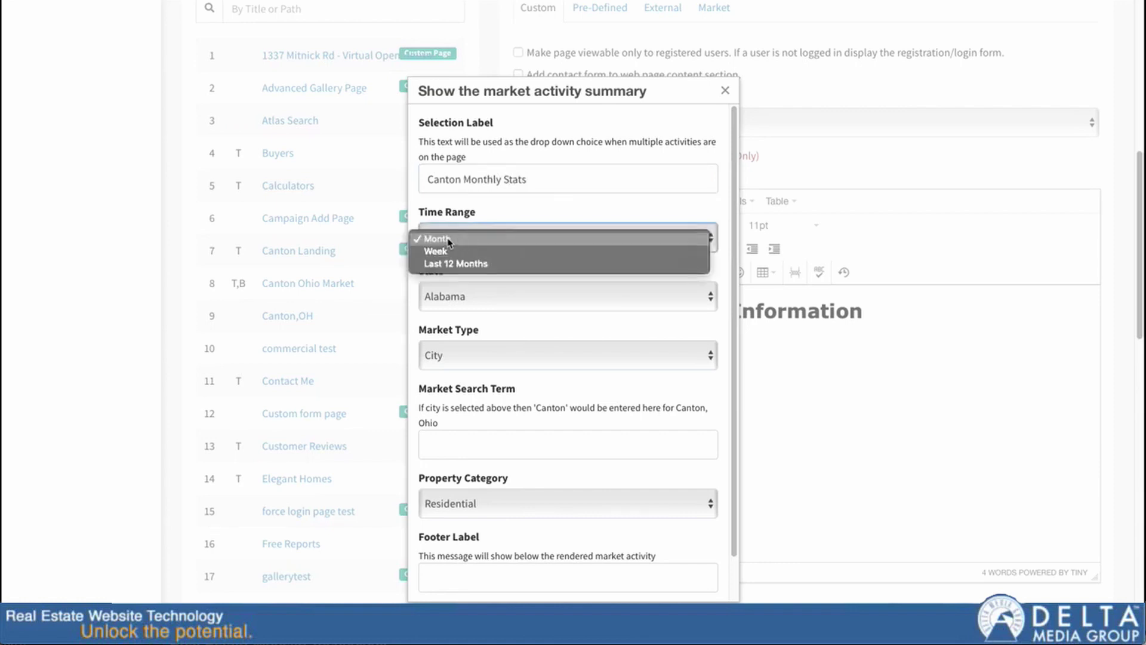
left_click(452, 238)
left_click(451, 238)
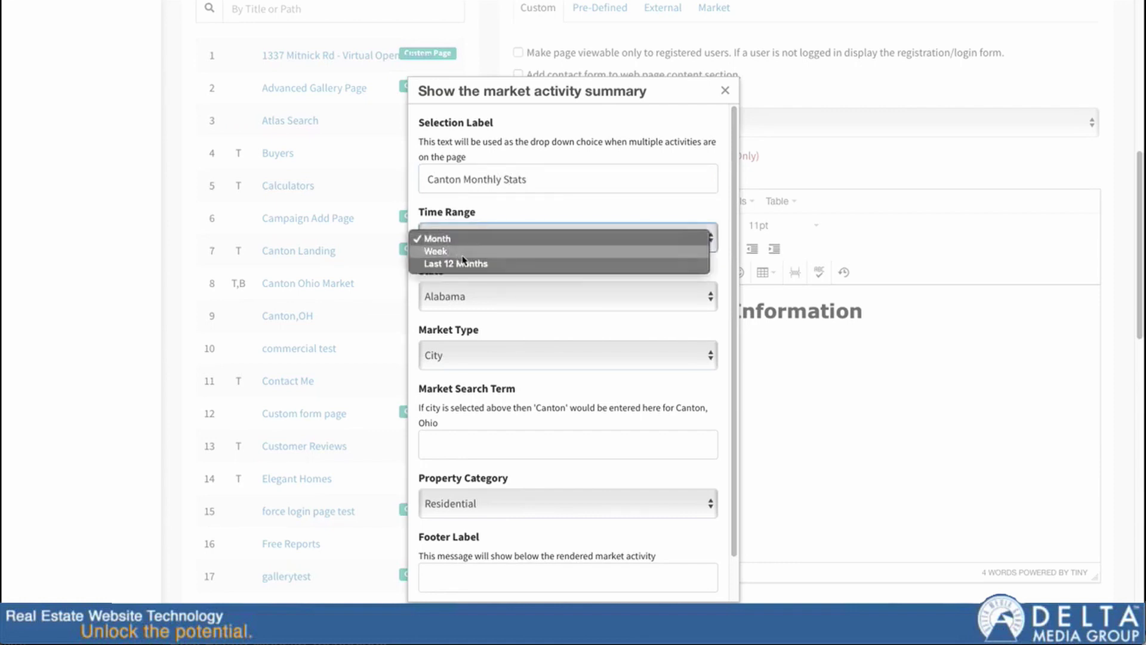
left_click(460, 251)
left_click(458, 235)
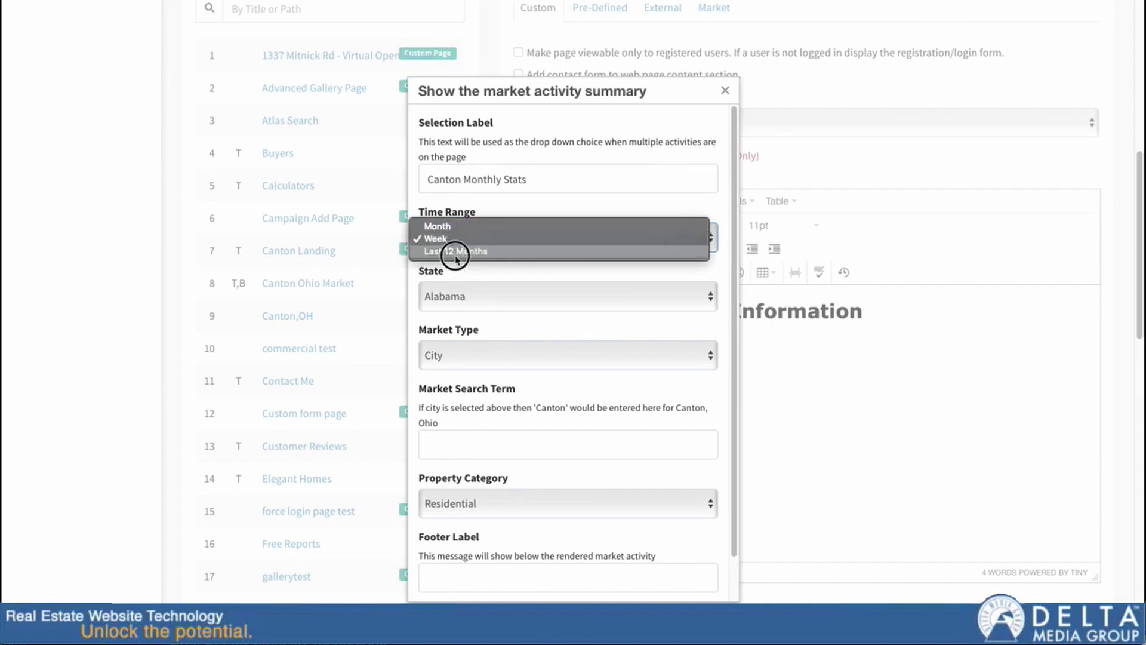
left_click(455, 251)
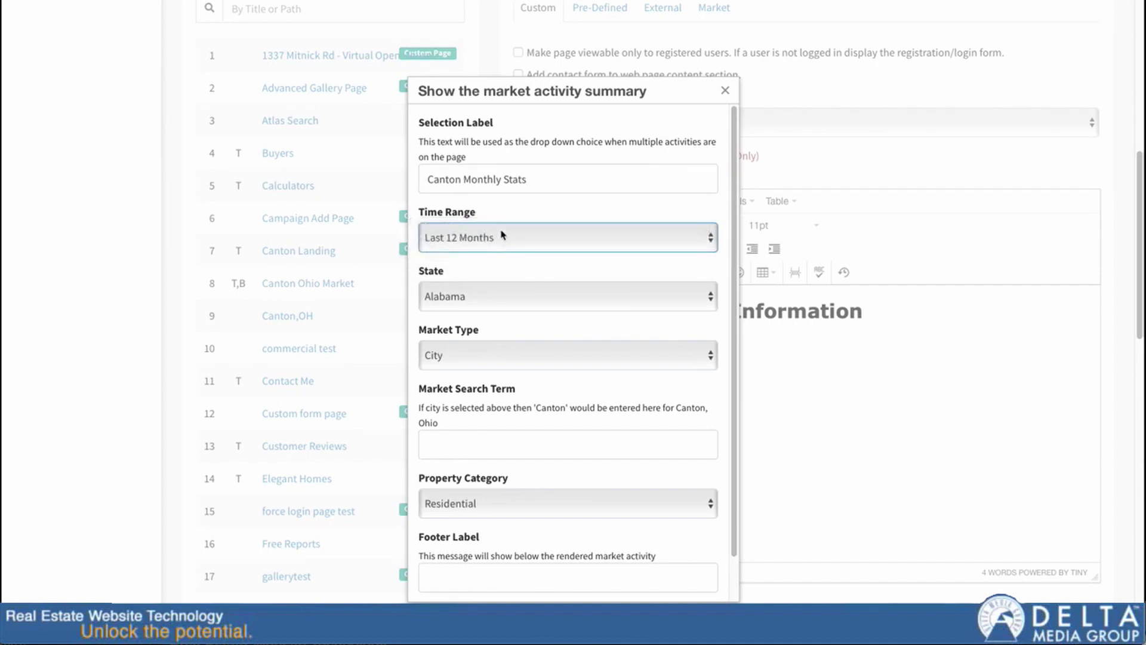
left_click(501, 243)
left_click(481, 214)
Set the state to Ohio, and try the market types County and Zip Code before returning to City.
left_click(481, 297)
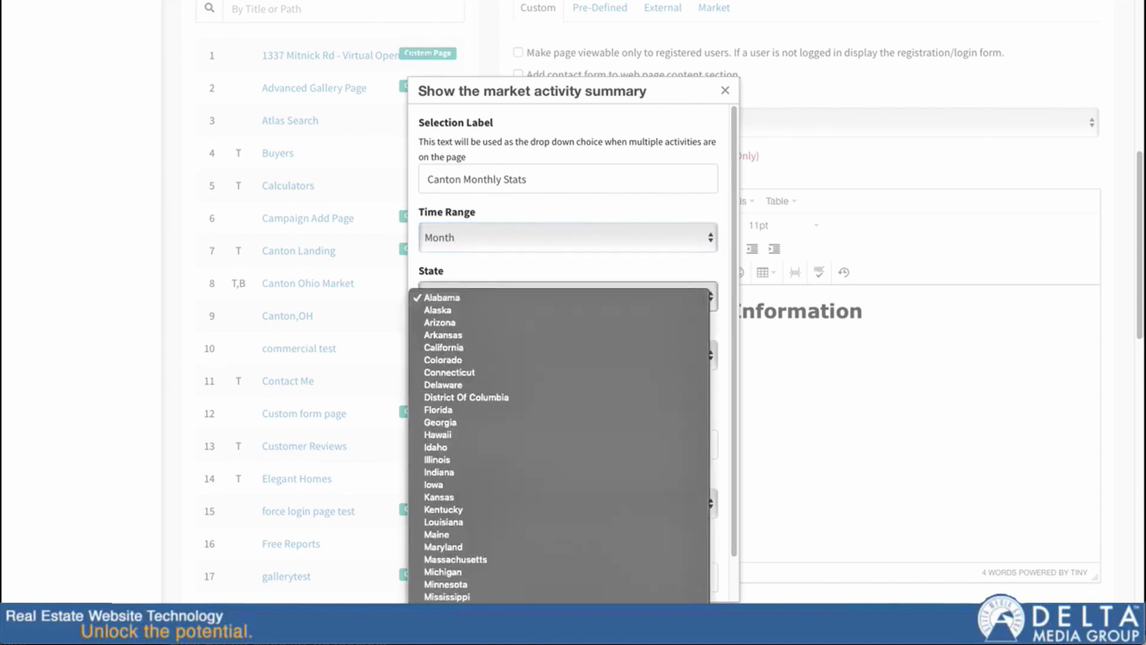
left_click(615, 638)
left_click(465, 356)
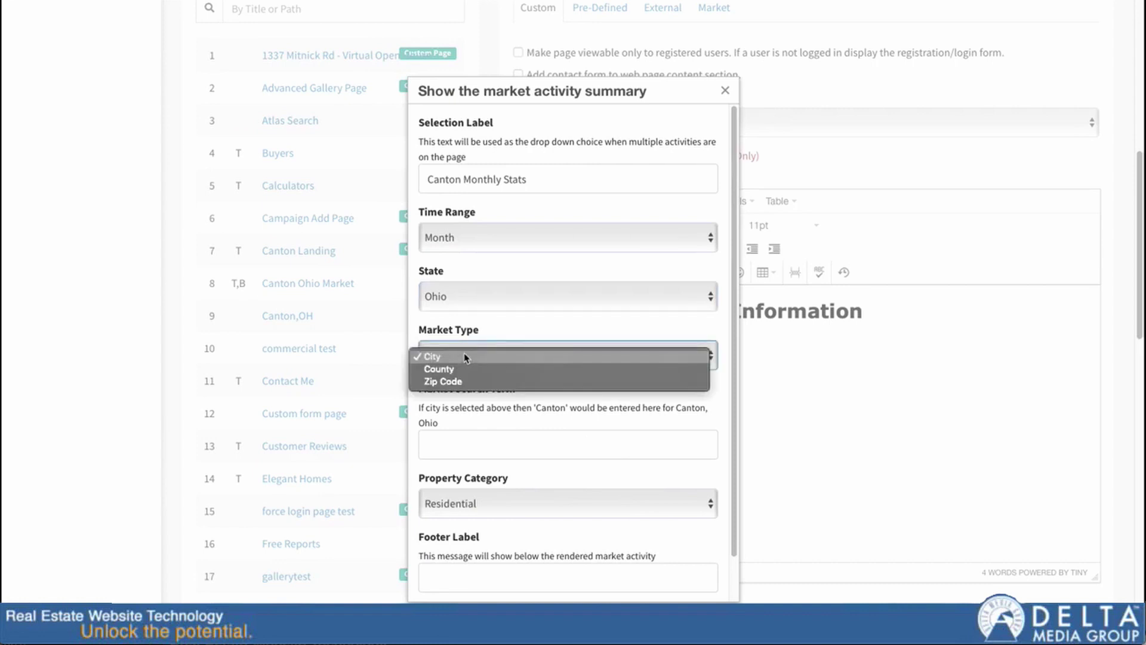
left_click(466, 368)
left_click(465, 364)
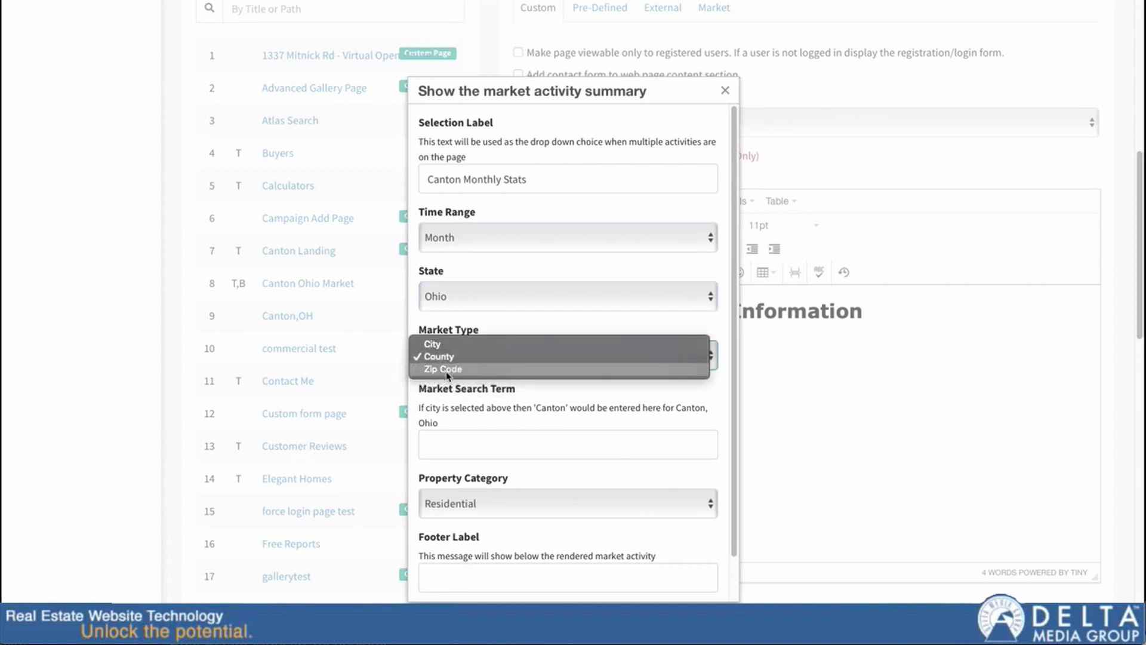
left_click(466, 370)
left_click(465, 369)
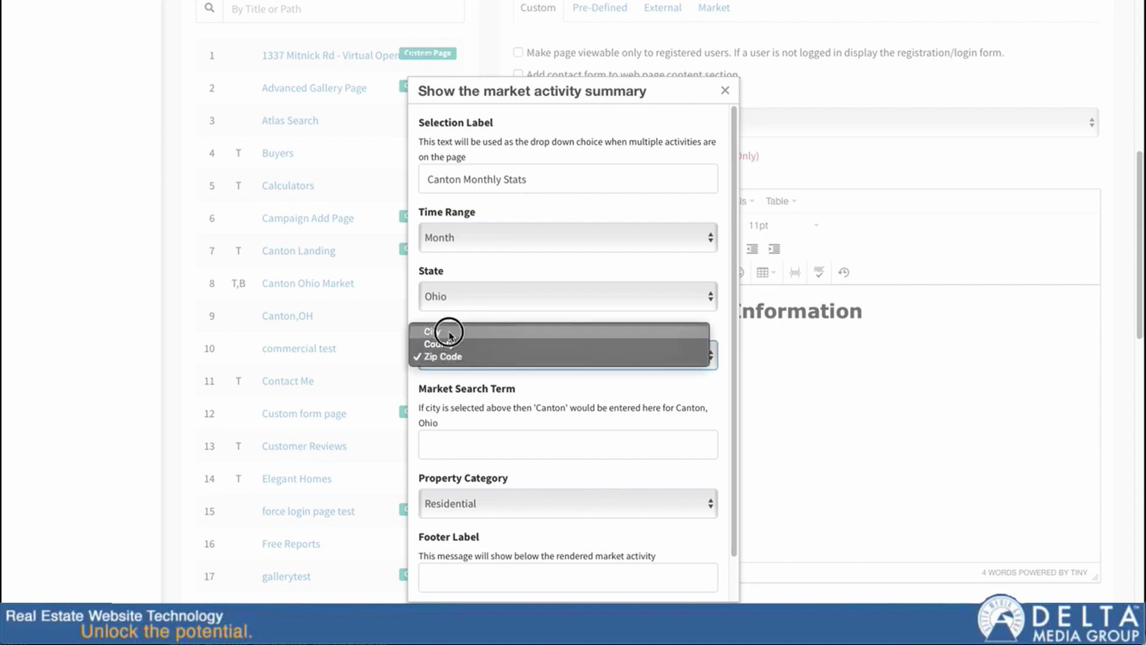
left_click(452, 331)
Enter "Canton" as the market search term and keep Residential as the property category.
left_click(470, 438)
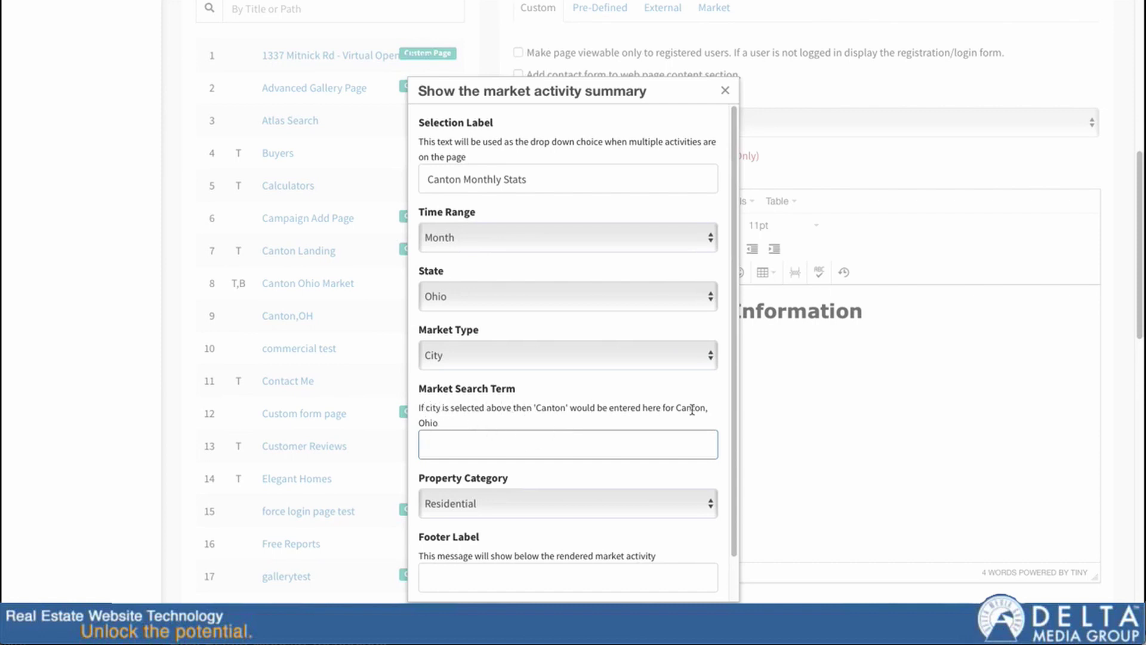
type("Canton")
left_click(418, 472)
scroll(421, 475, "down", 3)
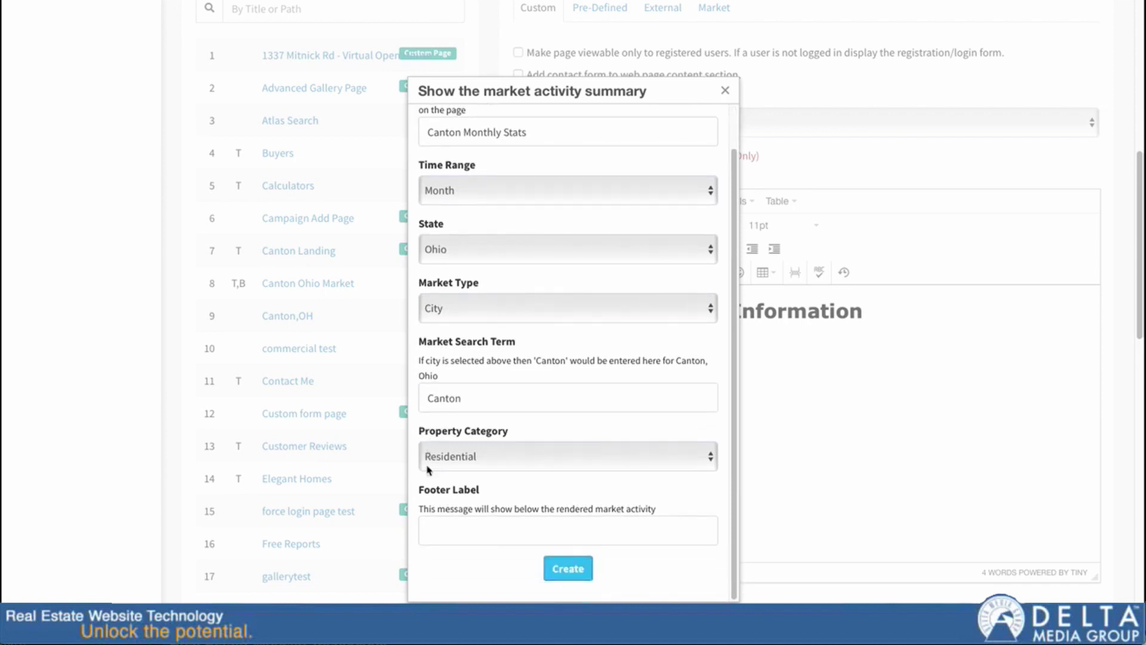
left_click(475, 457)
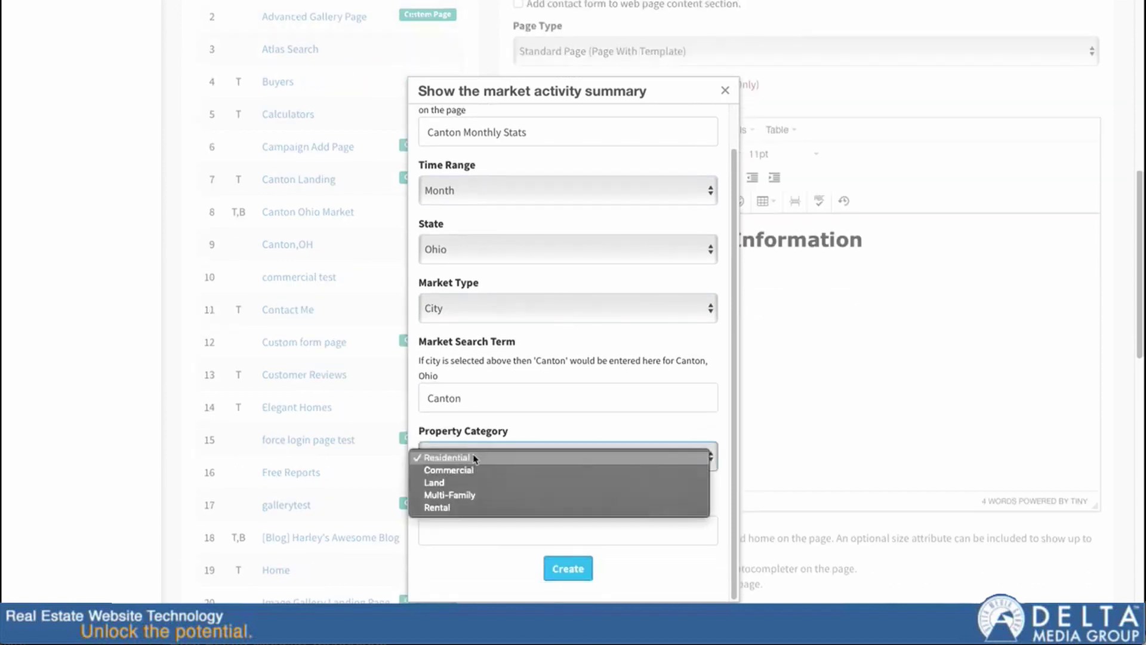
left_click(468, 457)
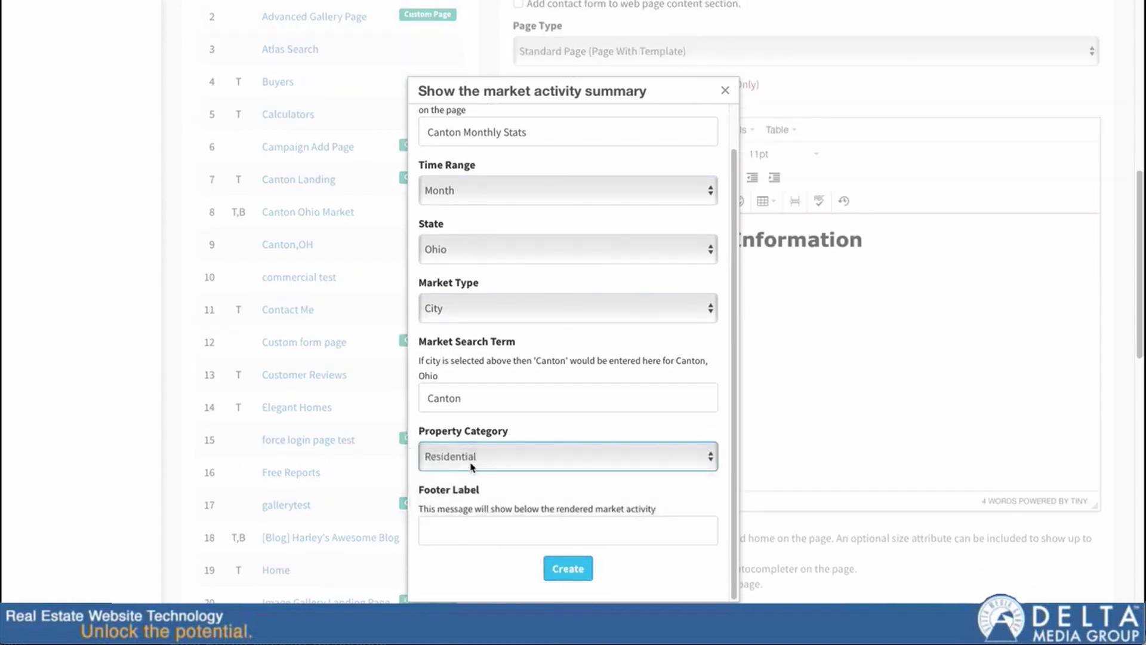
Set the footer label to "Footer Message" and create the Market Activity short code.
left_click(478, 528)
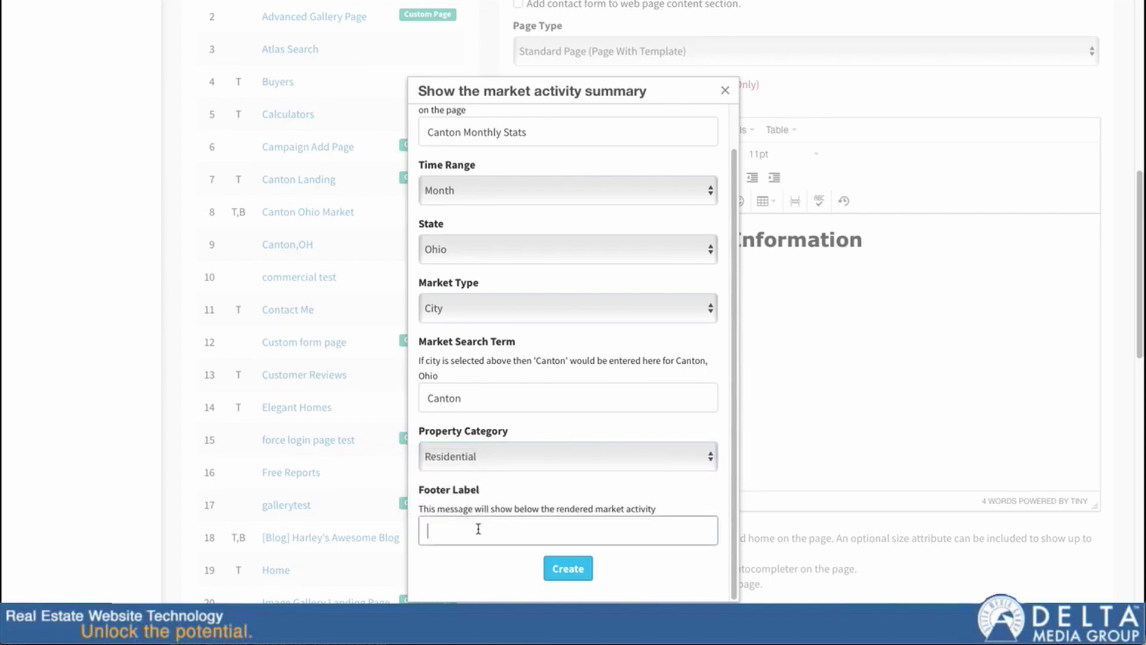
type("Footer Message")
left_click(568, 569)
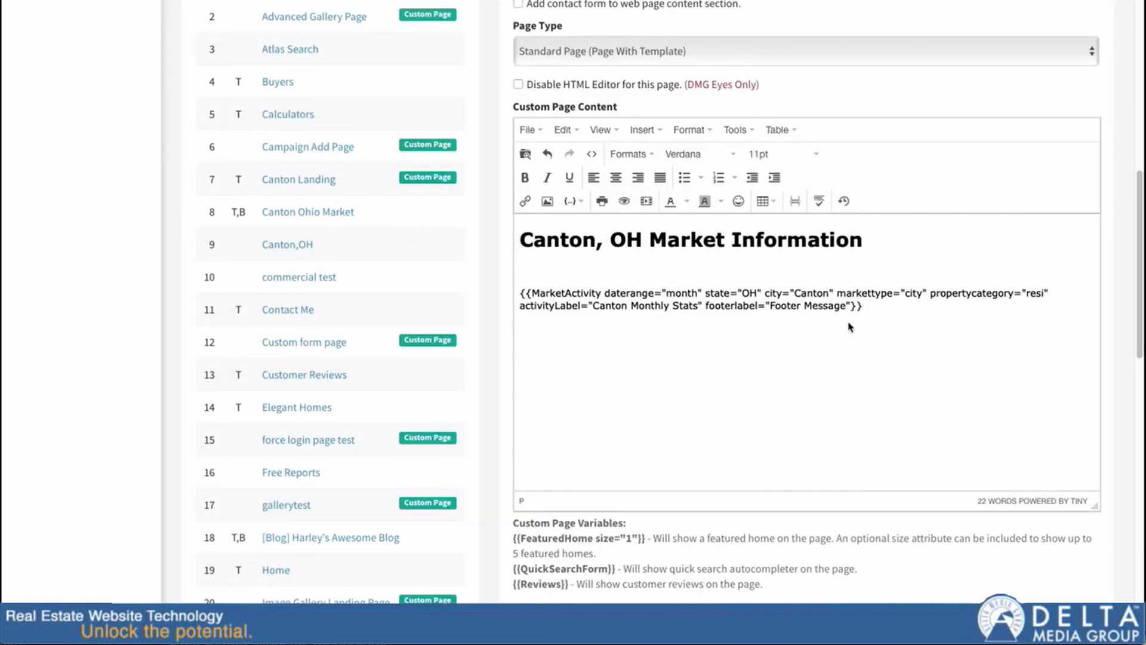
Set both the link title and the page title to "Canton Market Stats".
scroll(740, 379, "down", 5)
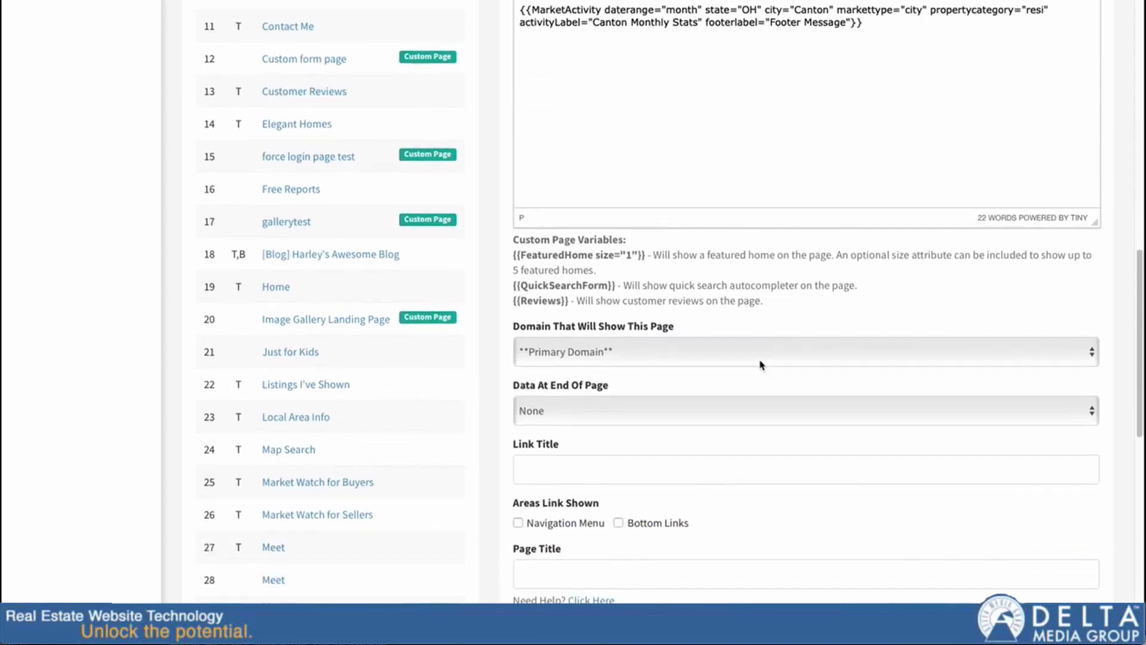
left_click(555, 469)
type("Canton")
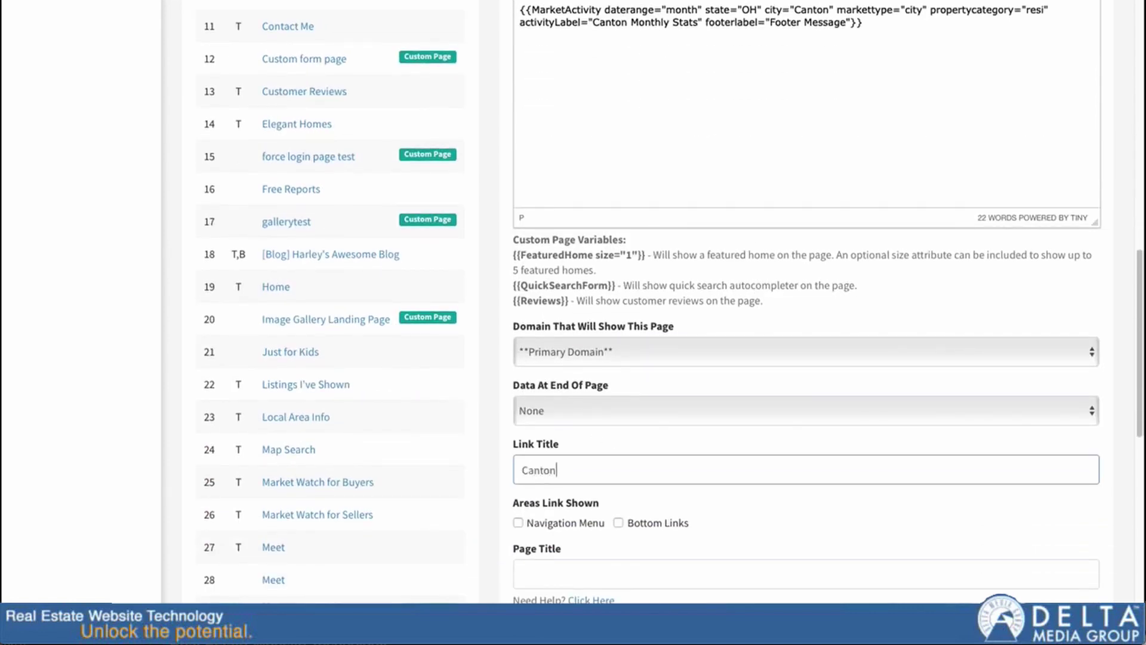
type(" Market Stats")
left_click(627, 576)
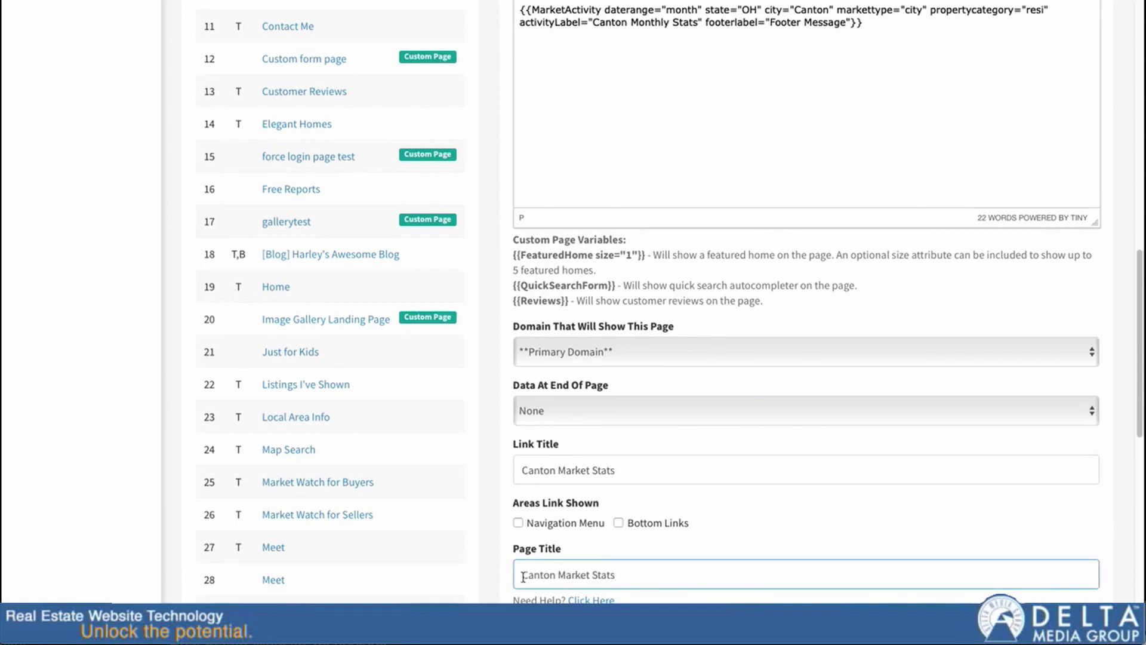
Review the meta description, meta keywords and Facebook share image settings along with the custom page content.
scroll(644, 561, "down", 2)
scroll(630, 541, "down", 4)
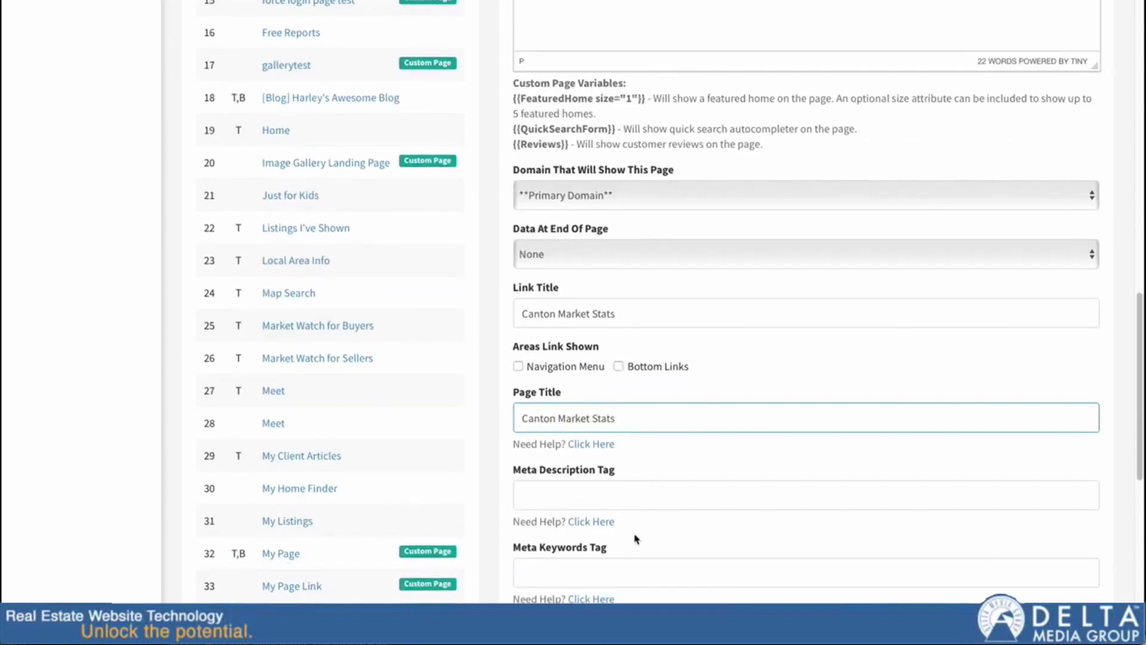
left_click(638, 501)
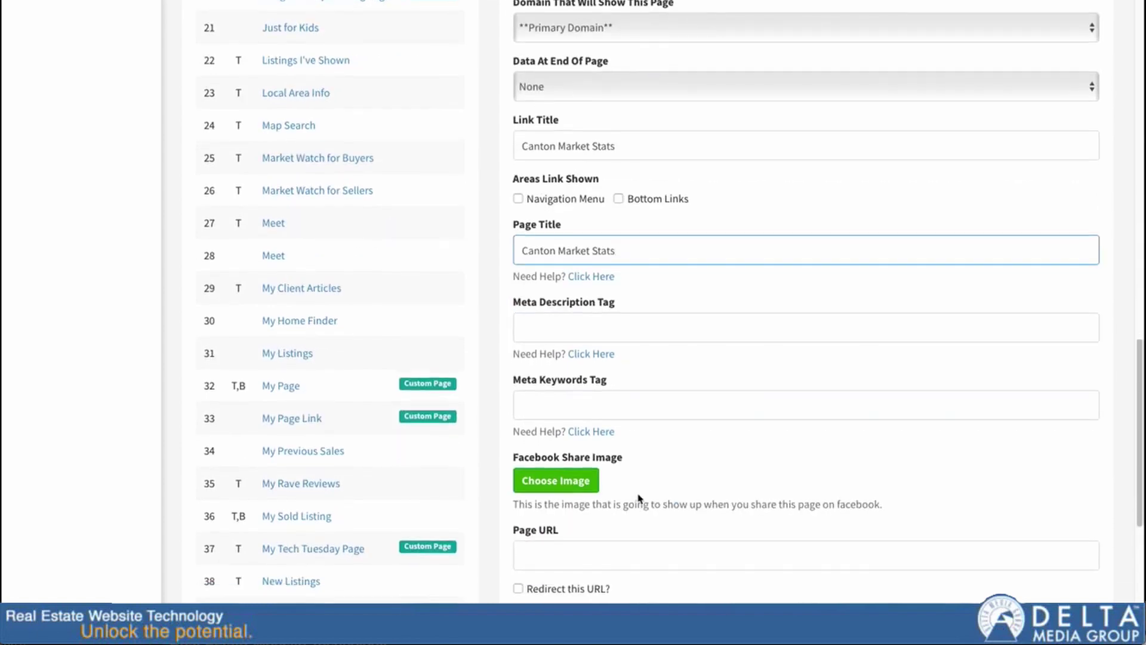
scroll(597, 465, "down", 1)
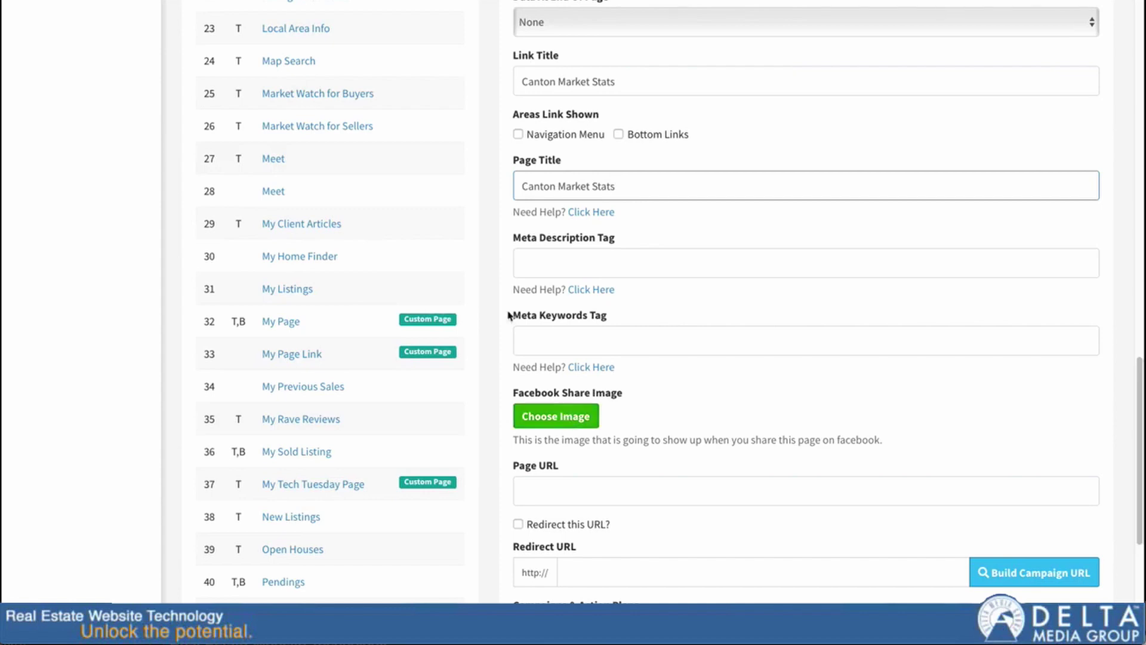
scroll(508, 311, "up", 10)
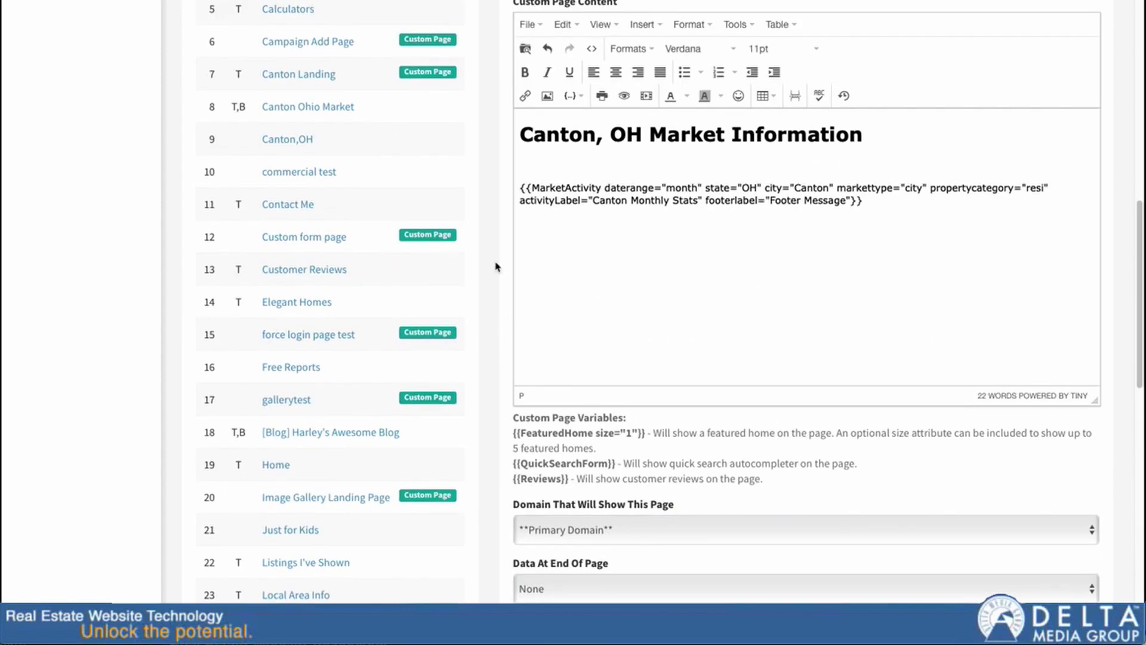
scroll(610, 297, "down", 9)
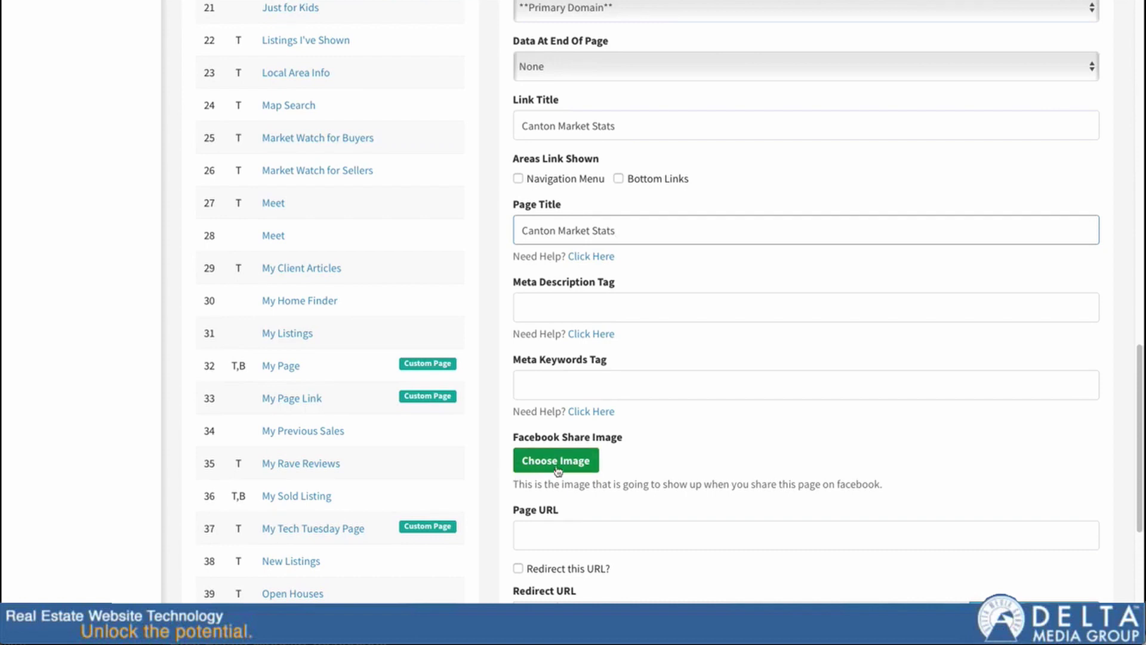
Set the page URL to /canton-ohio-market-stats and submit the new page.
scroll(561, 470, "down", 3)
left_click(543, 367)
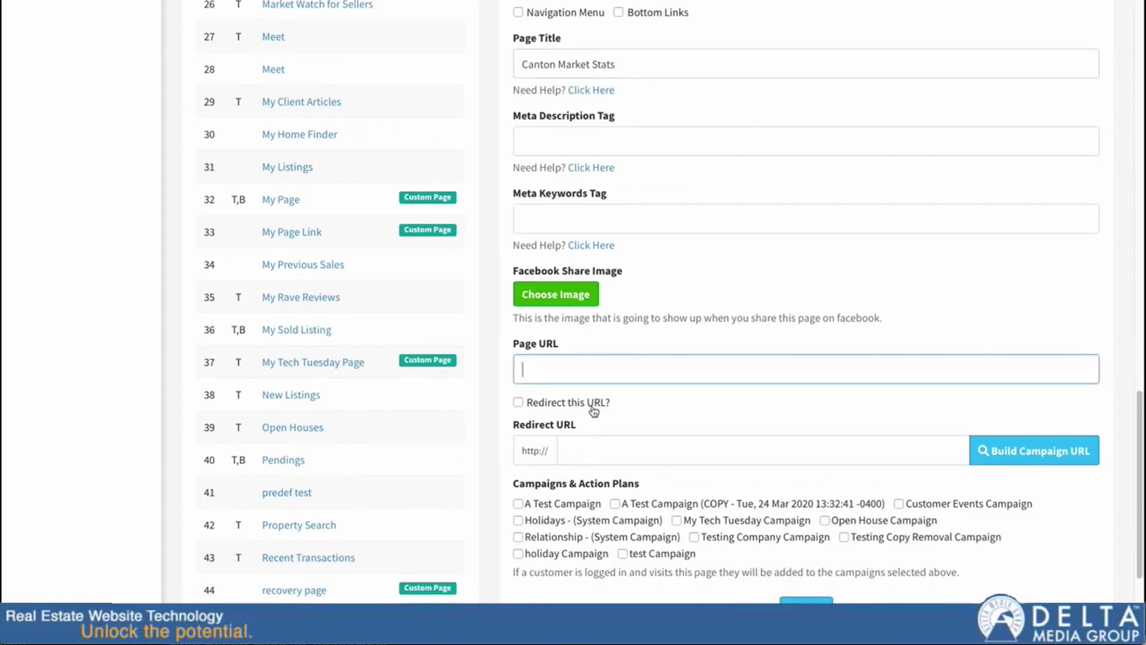
type("/")
key("Down")
type("canton-ohio-m")
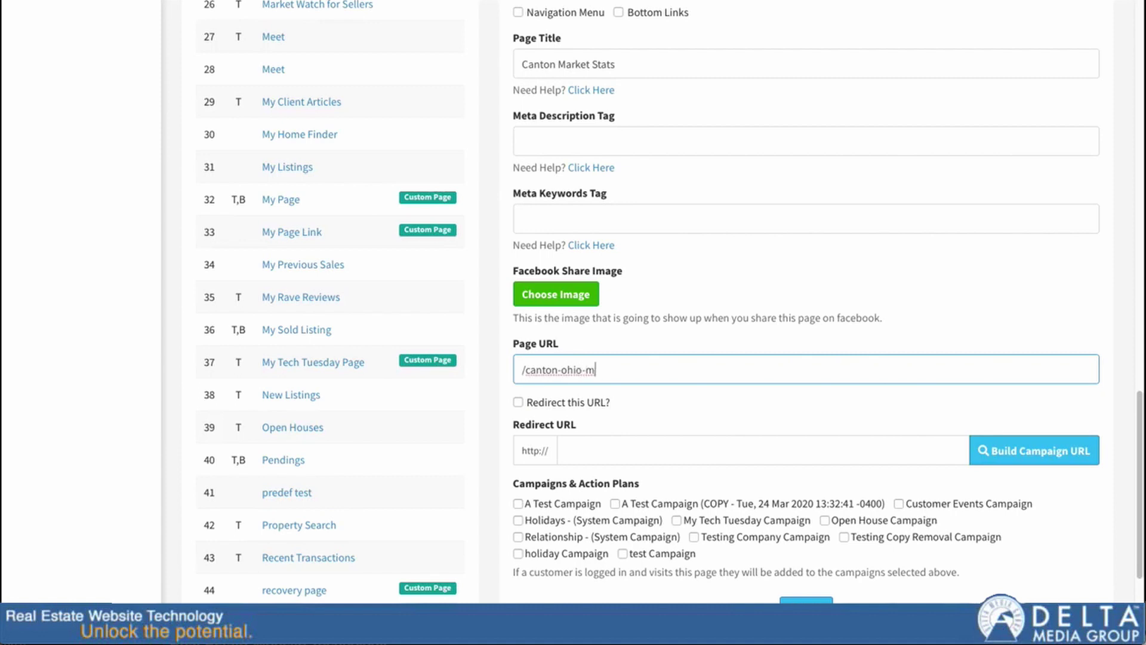
type("arket-stats")
scroll(753, 441, "down", 1)
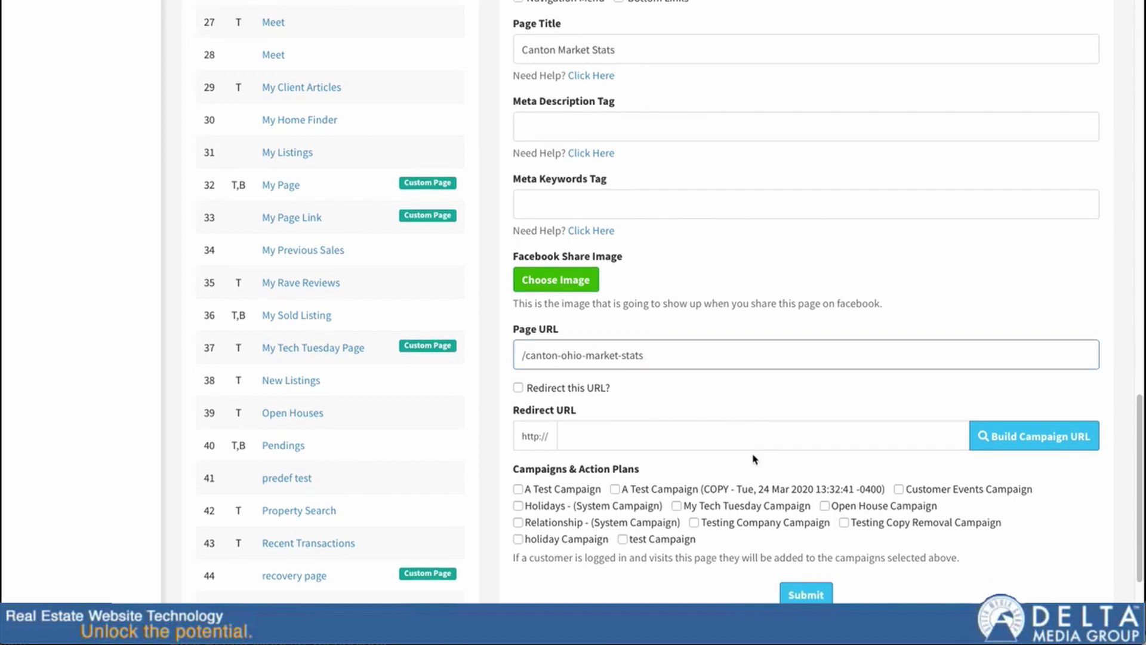
left_click(803, 596)
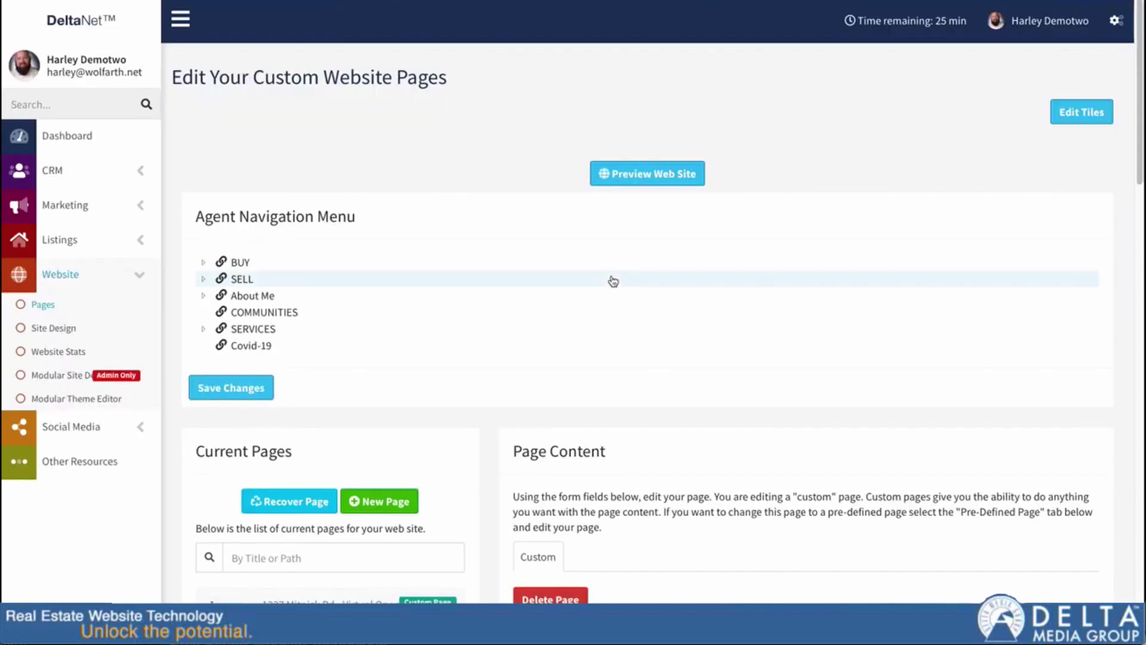
Open the new page's link and examine the market activity summary on the live website.
scroll(662, 294, "down", 7)
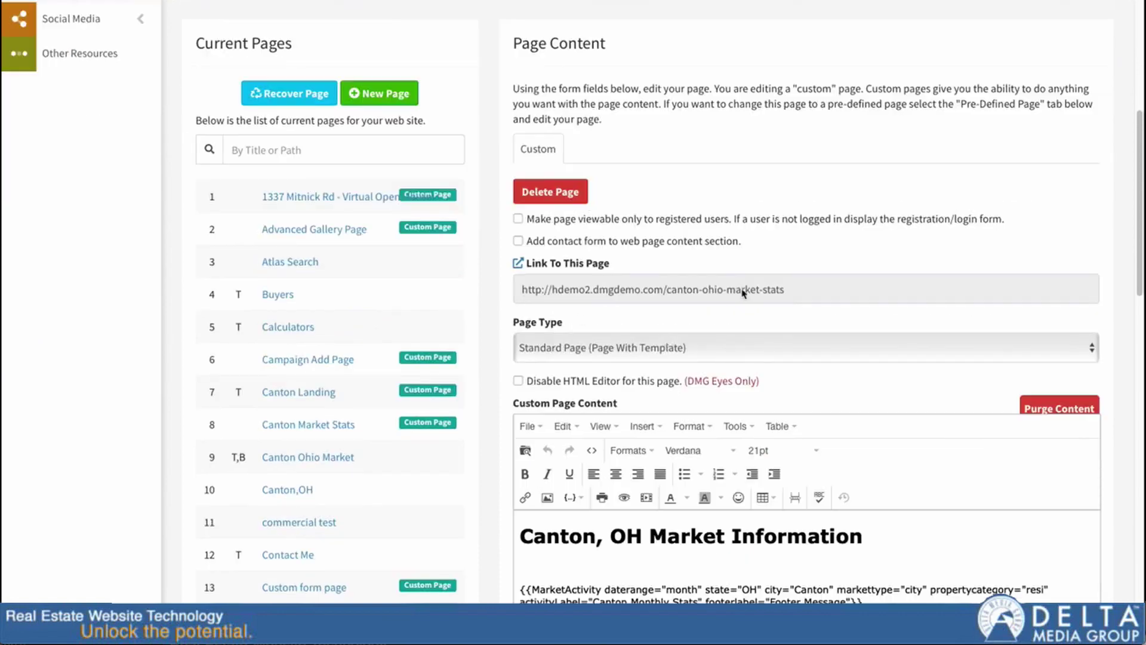
left_click(518, 266)
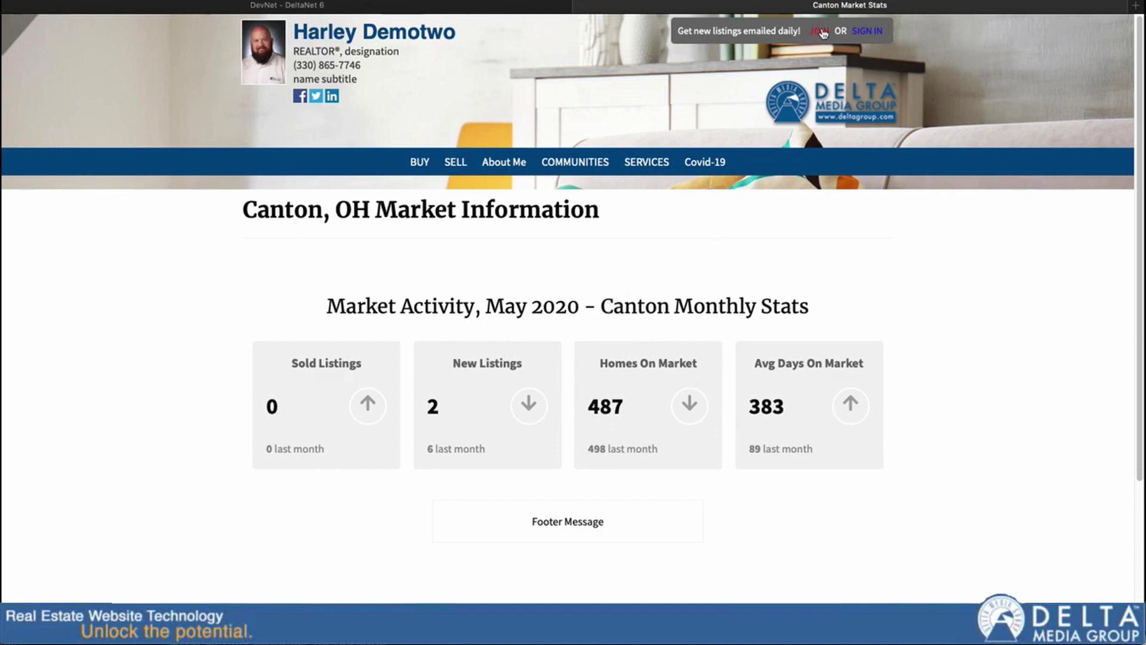
scroll(746, 443, "down", 1)
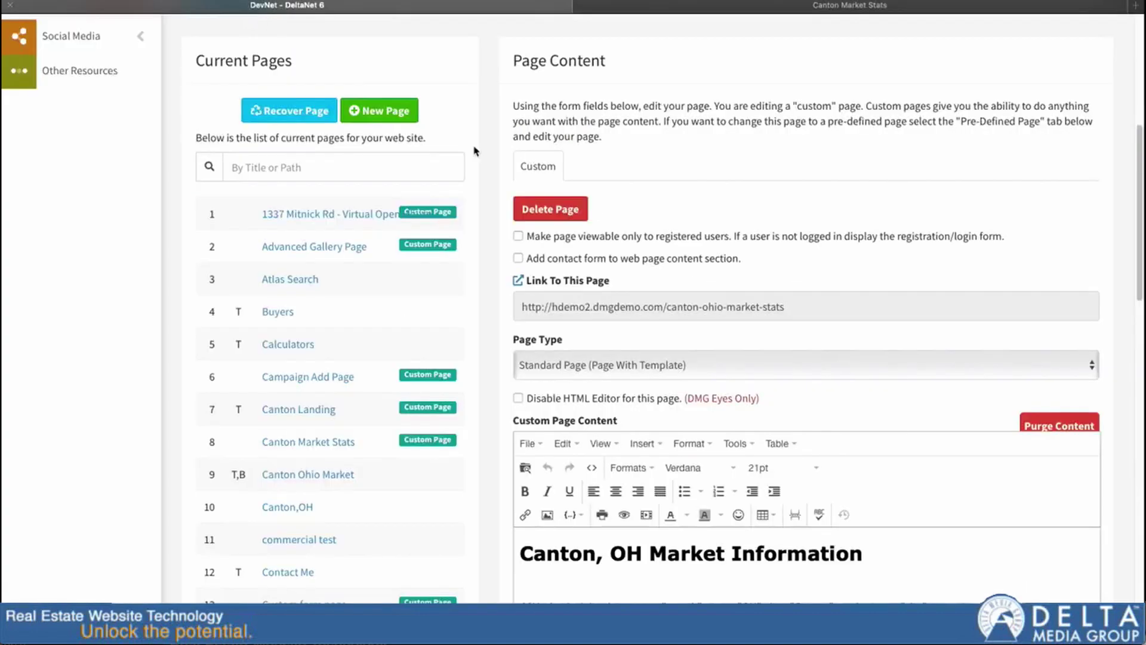
Return to the page editor and start another Market Activity short code on a new line below the first one.
left_click(257, 6)
scroll(615, 269, "down", 4)
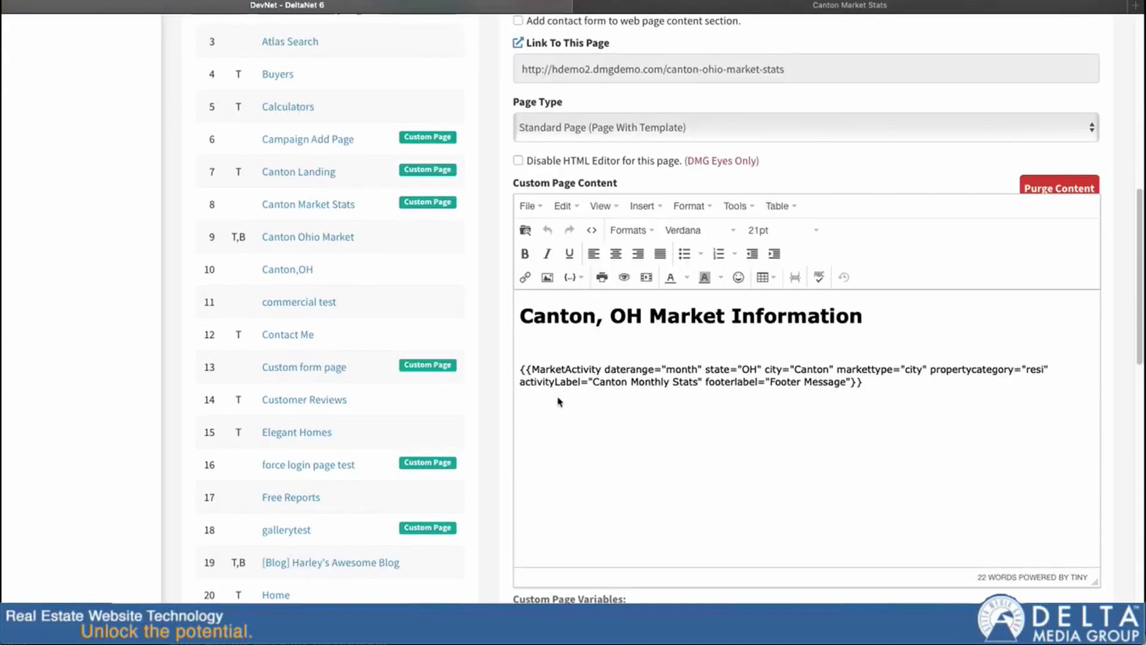
left_click(842, 409)
key("Return")
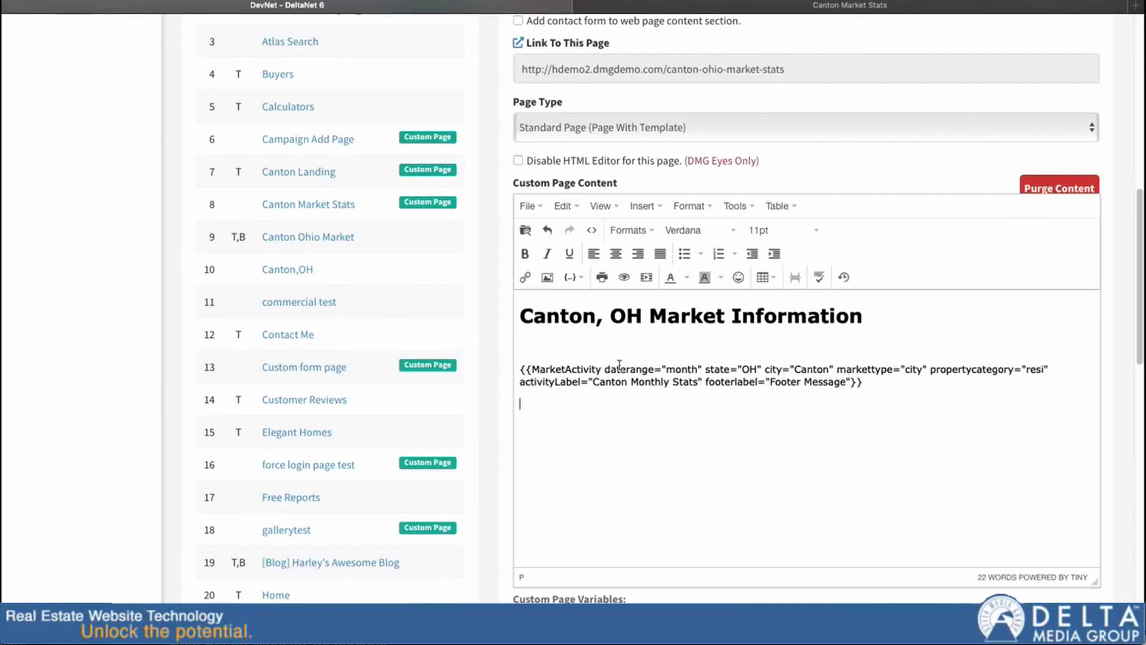
left_click(574, 277)
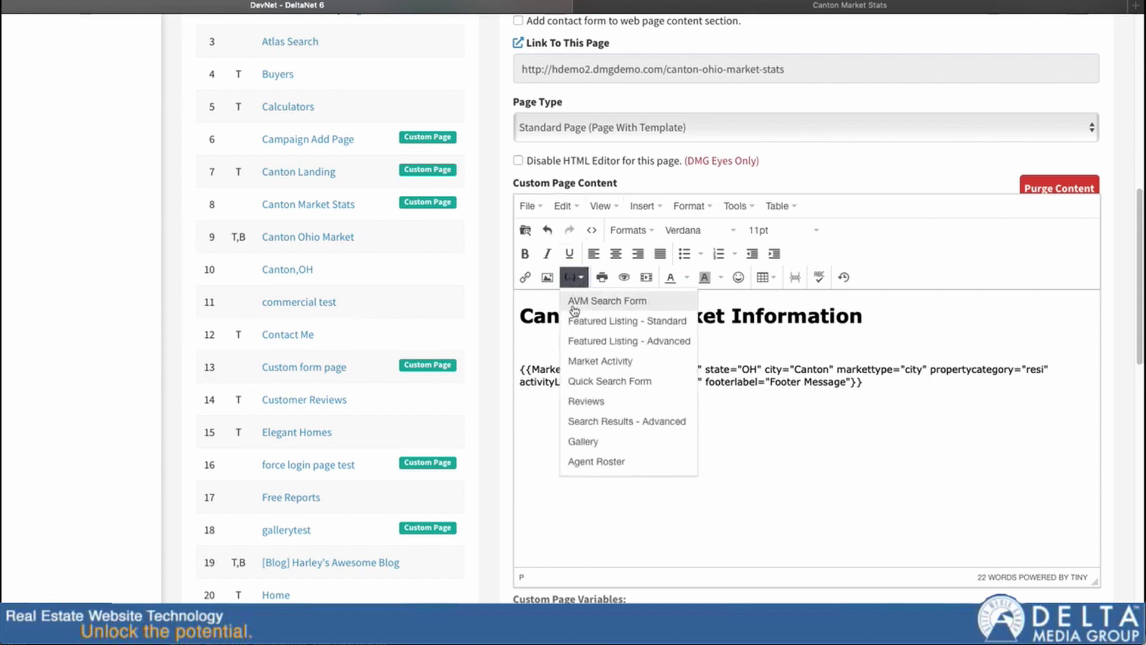
left_click(583, 360)
Label the new market activity summary "Canton Last 12 Months" and set its time range to Last 12 Months.
left_click(519, 185)
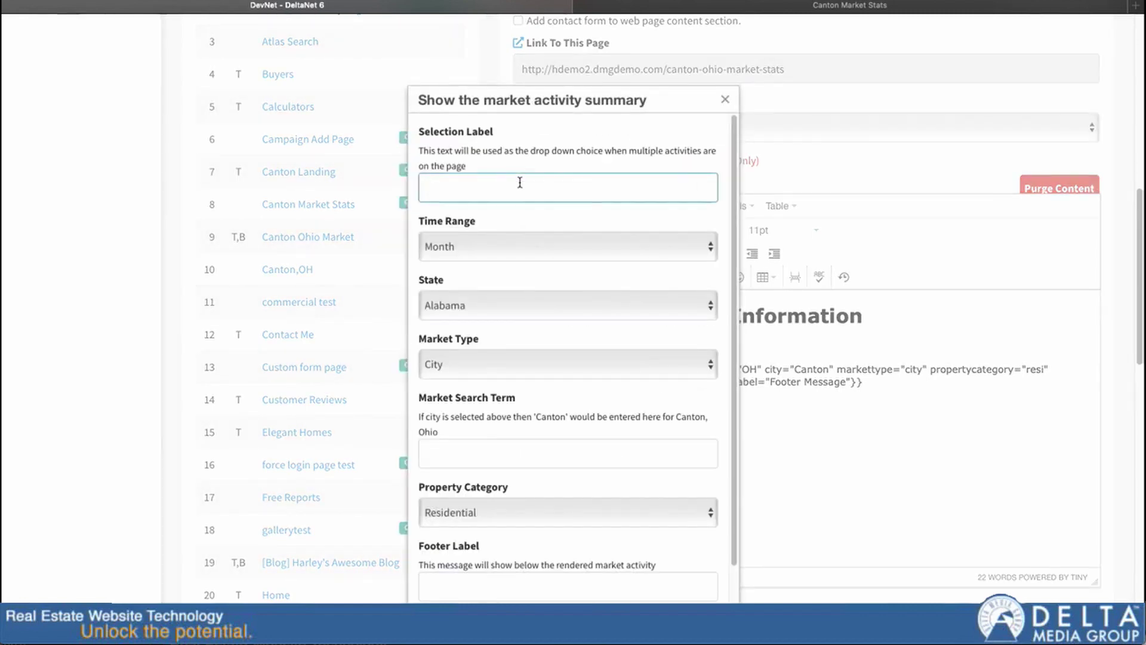
type("Canton Last 12 Months")
left_click(481, 244)
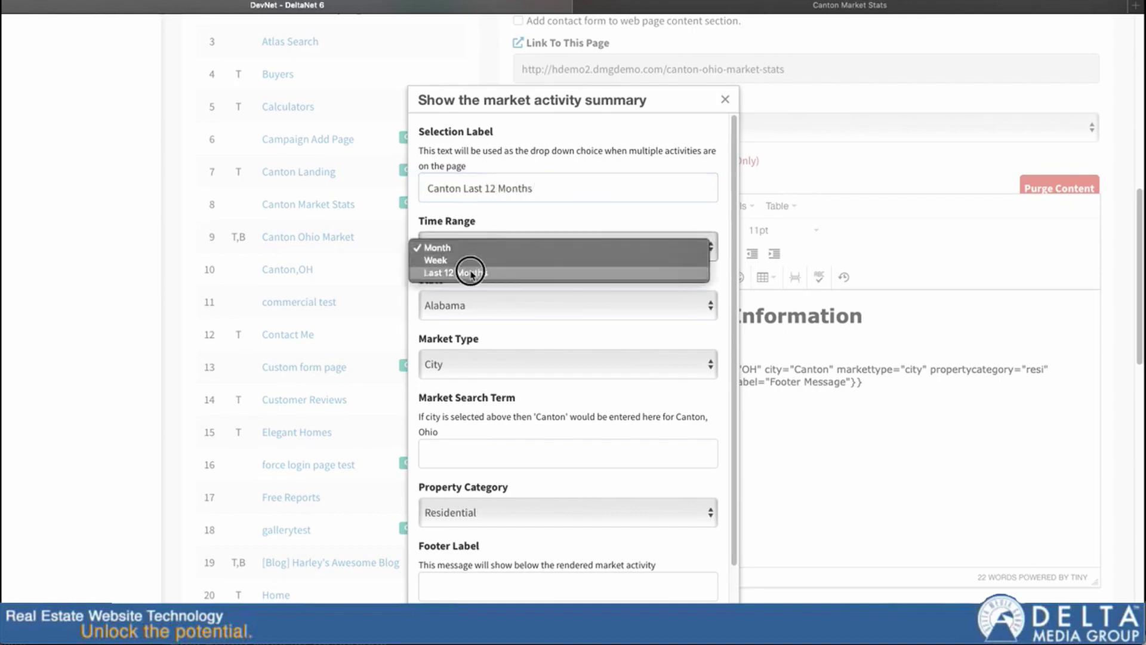
left_click(473, 269)
Set the summary's state to Ohio and its market search term to Canton, and create the short code.
left_click(460, 308)
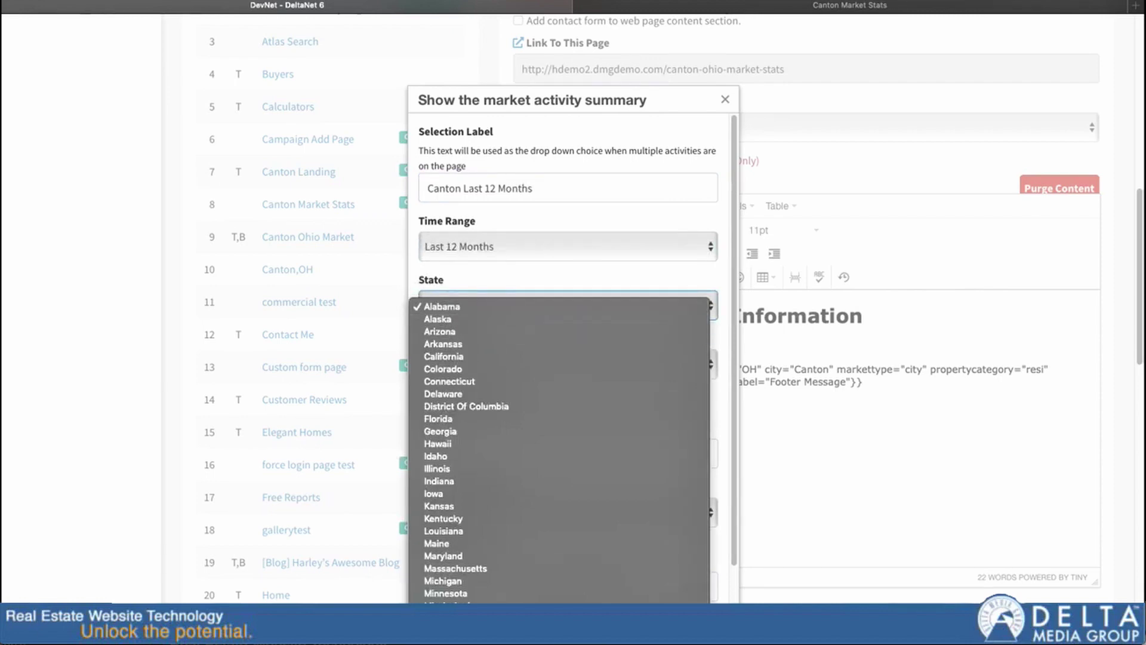
left_click(481, 641)
left_click(493, 457)
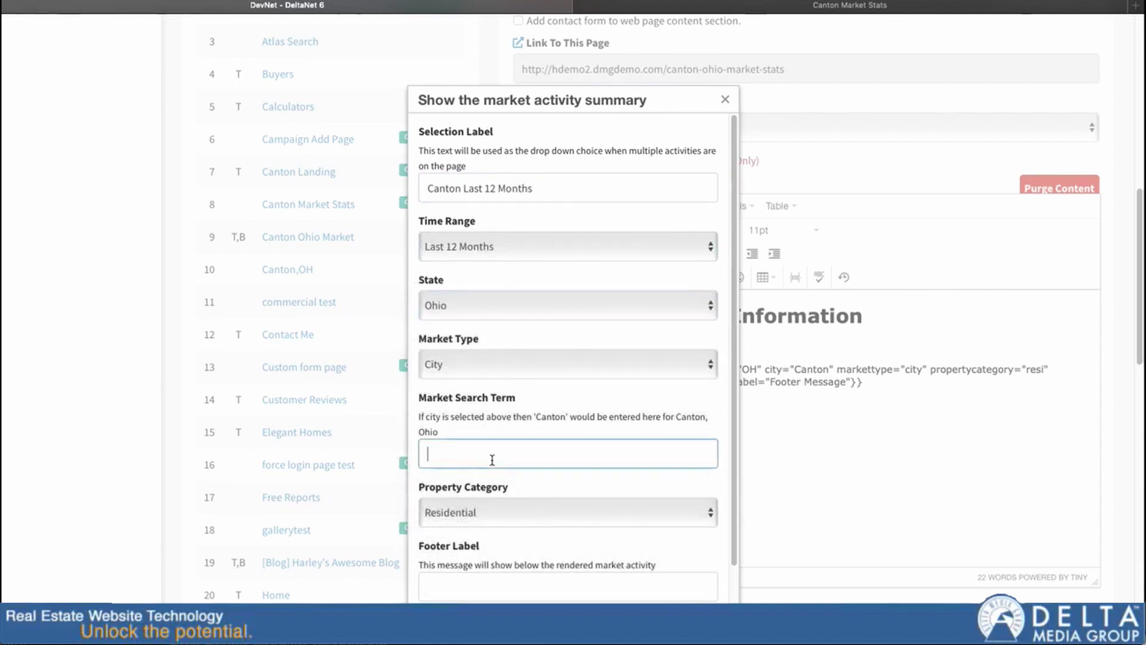
type("Canton")
scroll(527, 309, "down", 1)
scroll(527, 309, "down", 2)
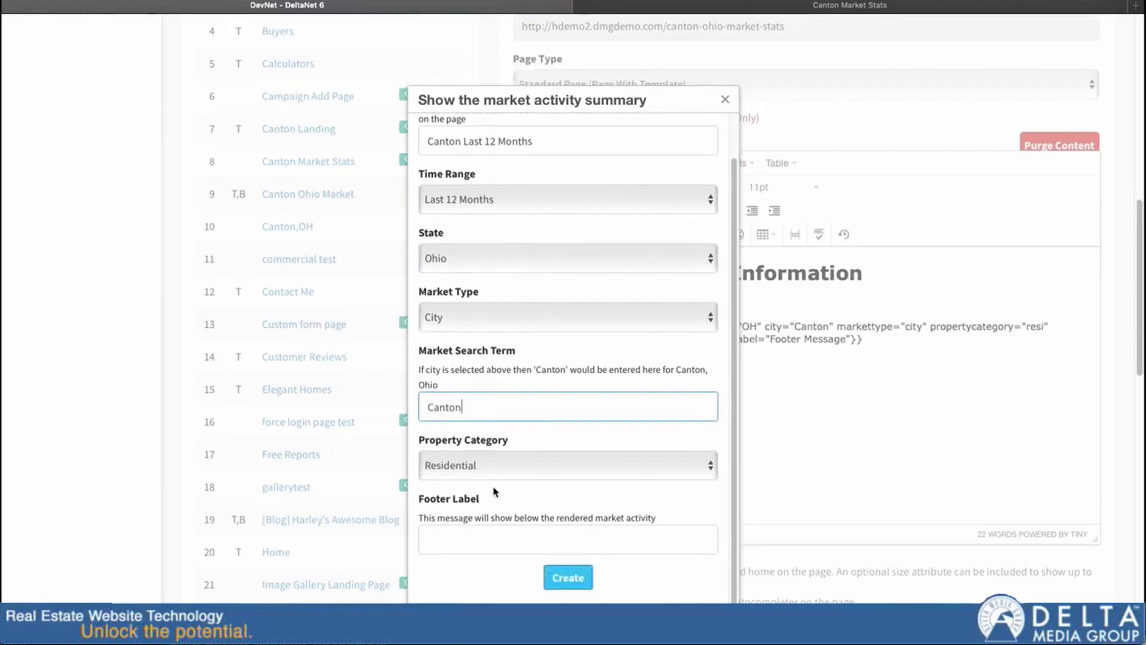
left_click(566, 577)
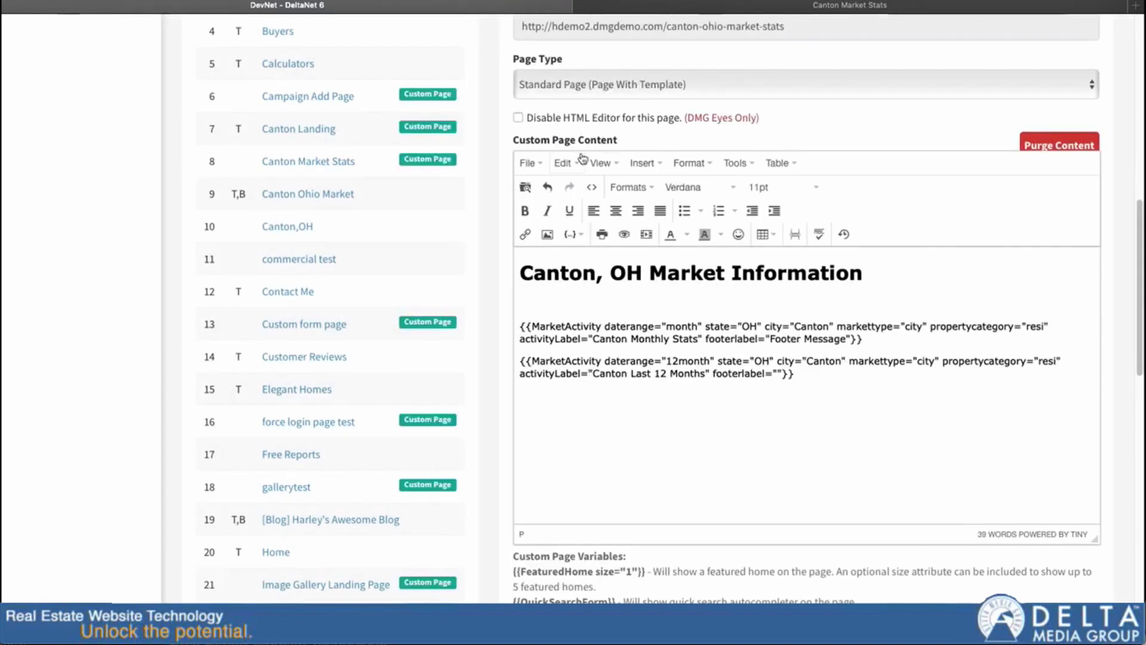
Start a third Market Activity short code with the selection label "Canton Weekly Stats" and the time range Week.
left_click(568, 235)
left_click(586, 318)
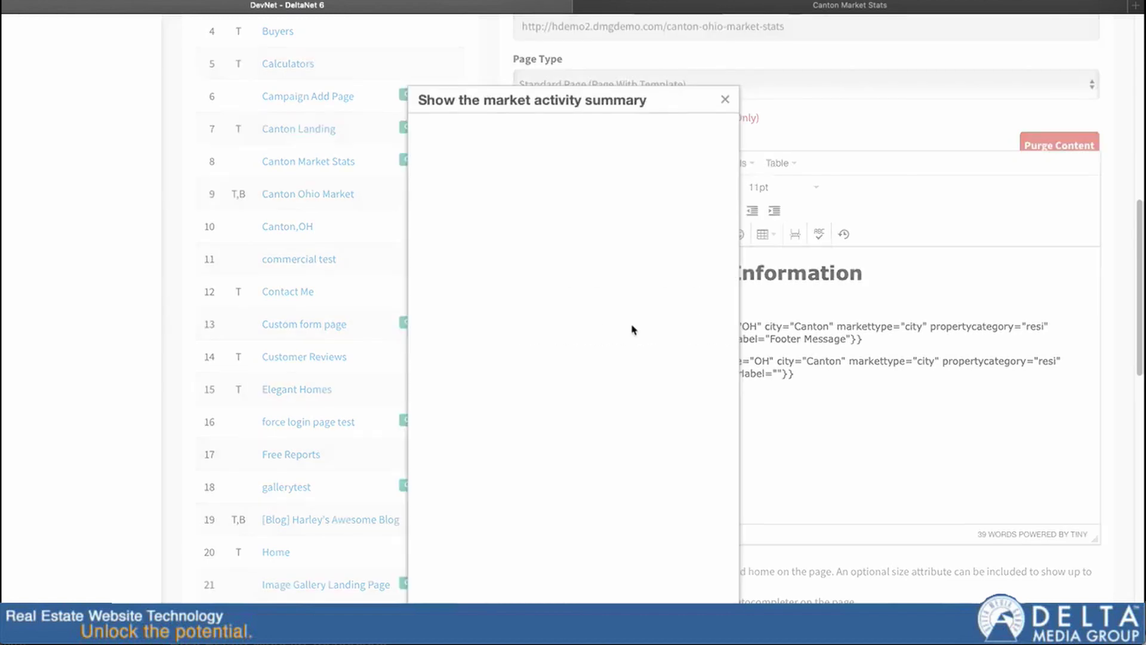
left_click(517, 185)
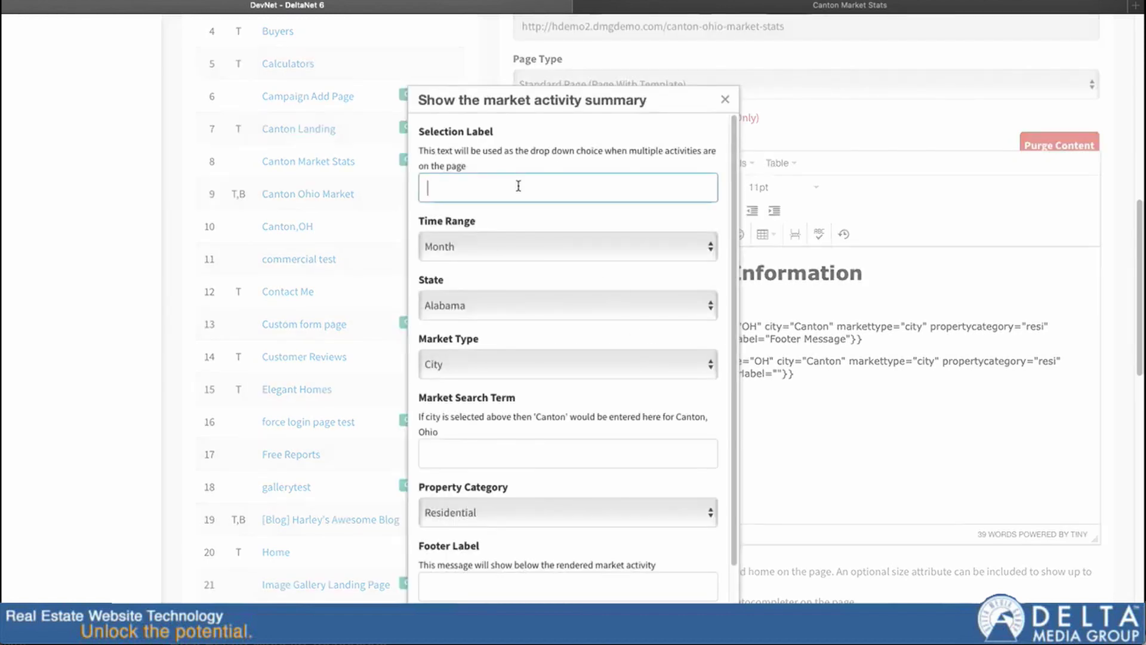
type("Canton Weekly ")
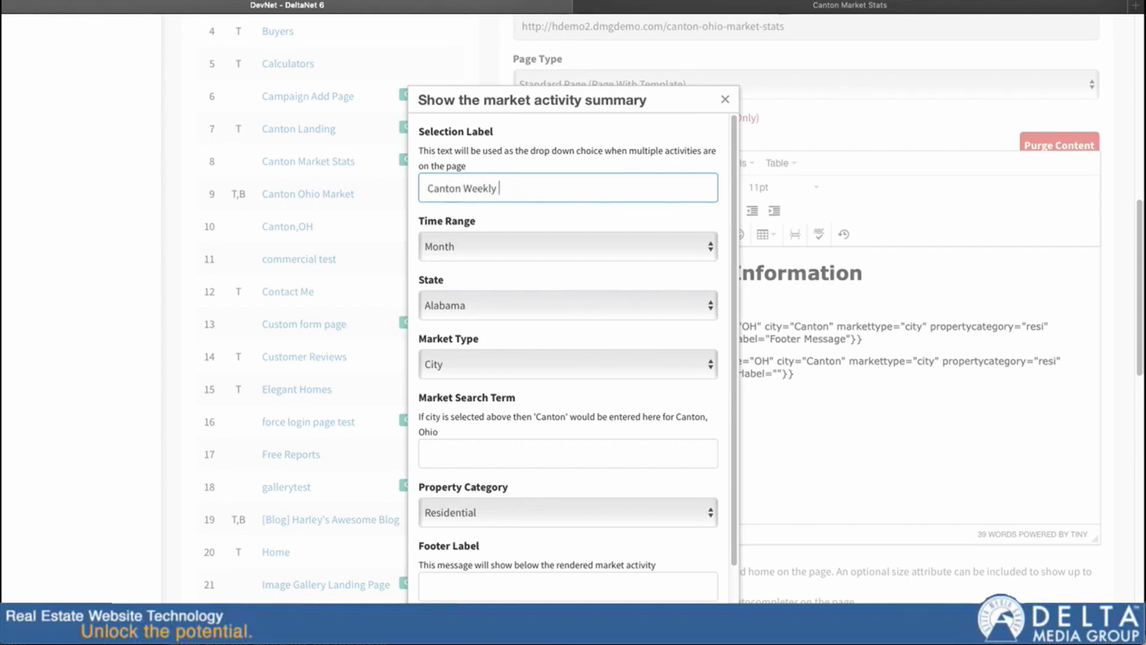
type("Stats")
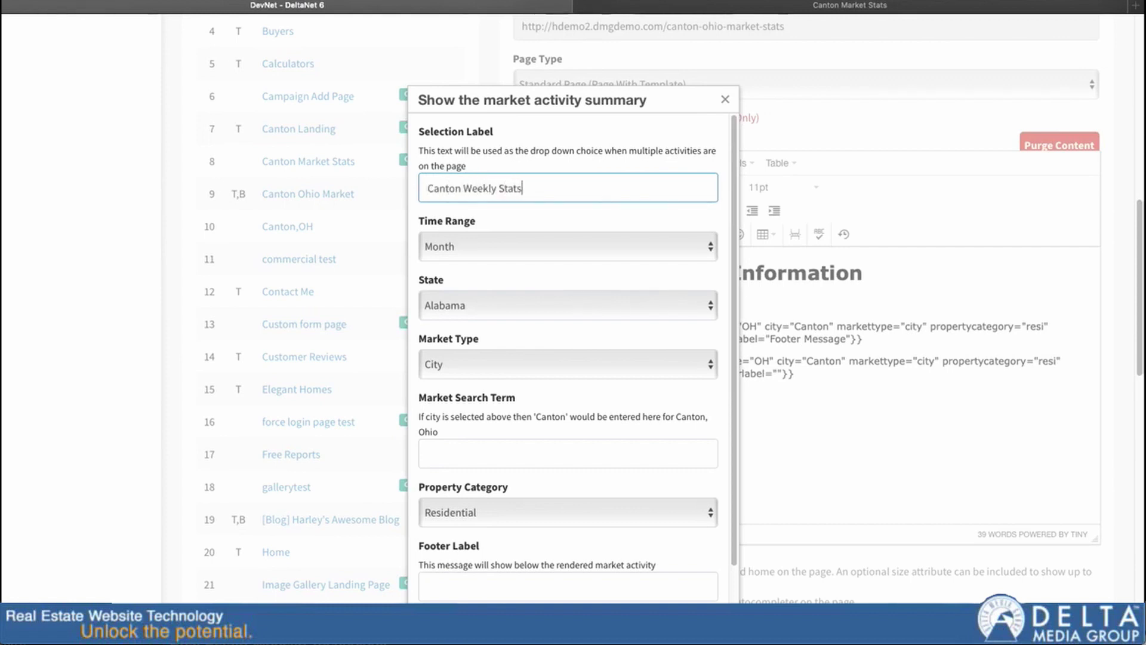
left_click(478, 245)
left_click(495, 262)
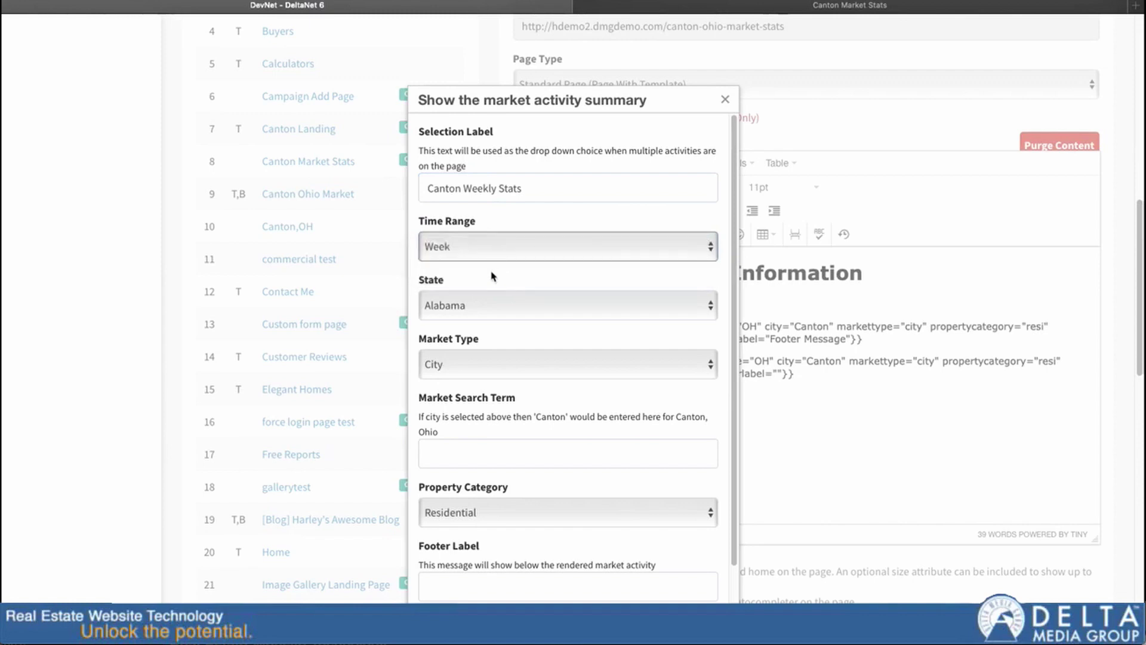
Set the weekly summary's state to Ohio, market type to City and search term to Canton, and create the short code.
left_click(475, 305)
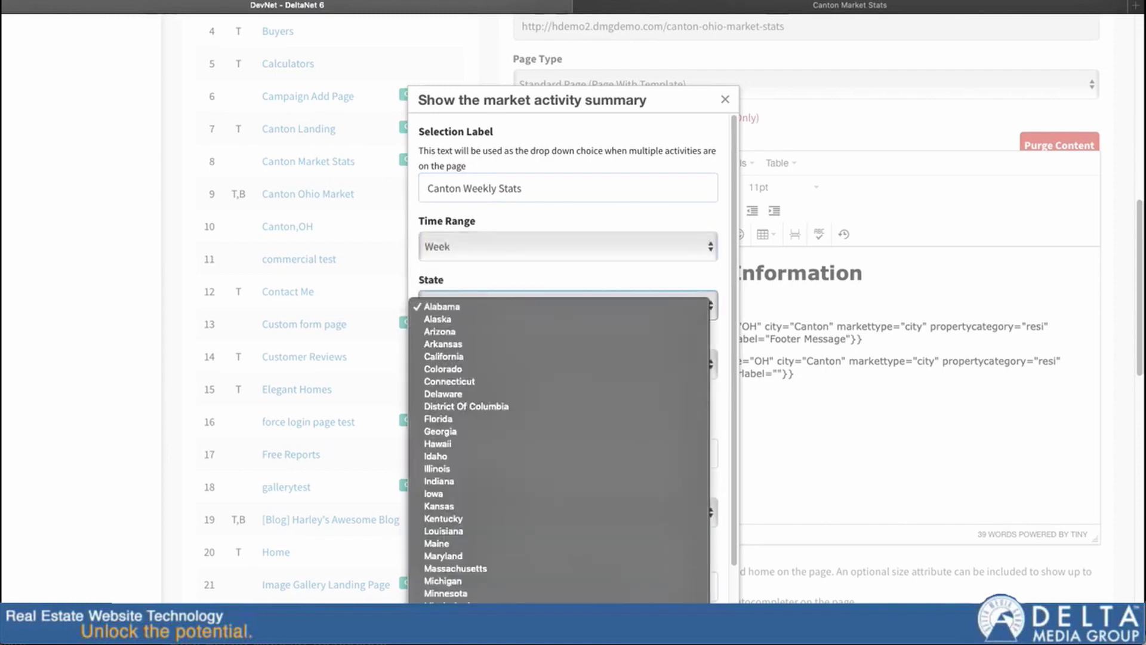
left_click(466, 638)
left_click(478, 301)
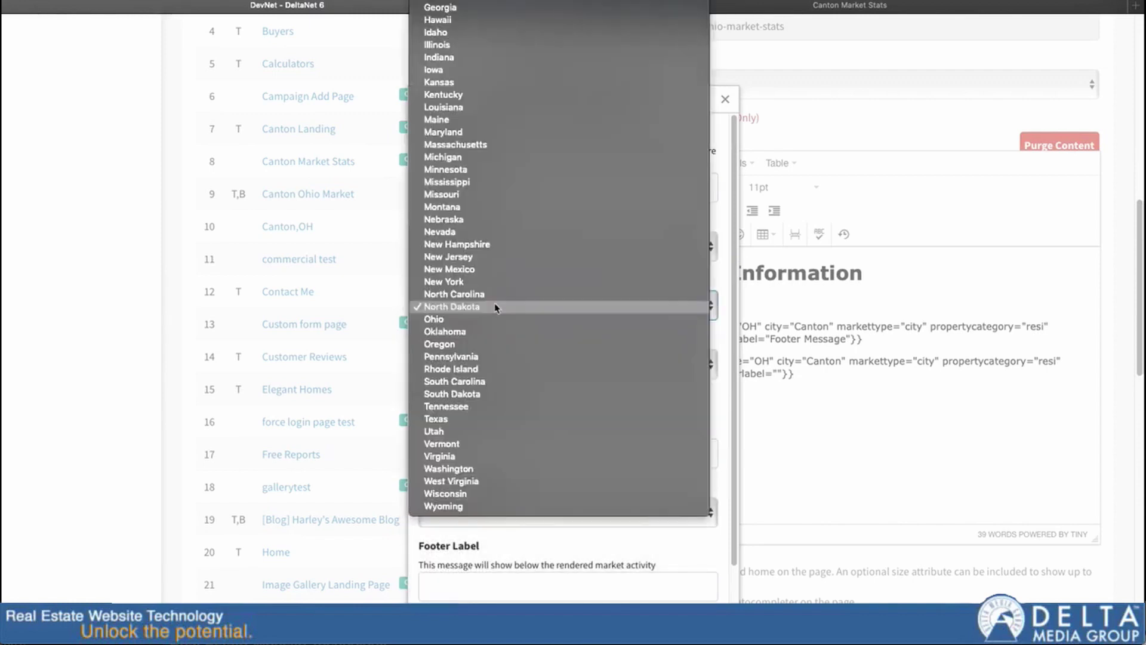
left_click(478, 320)
left_click(503, 370)
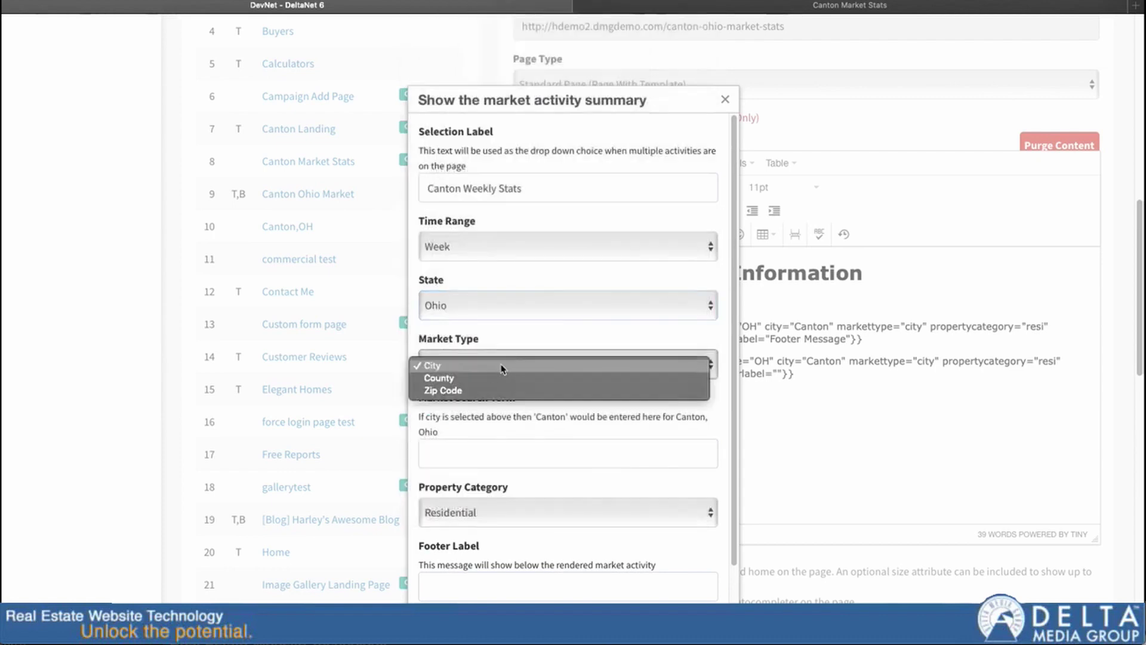
left_click(503, 365)
left_click(473, 445)
type("Canton")
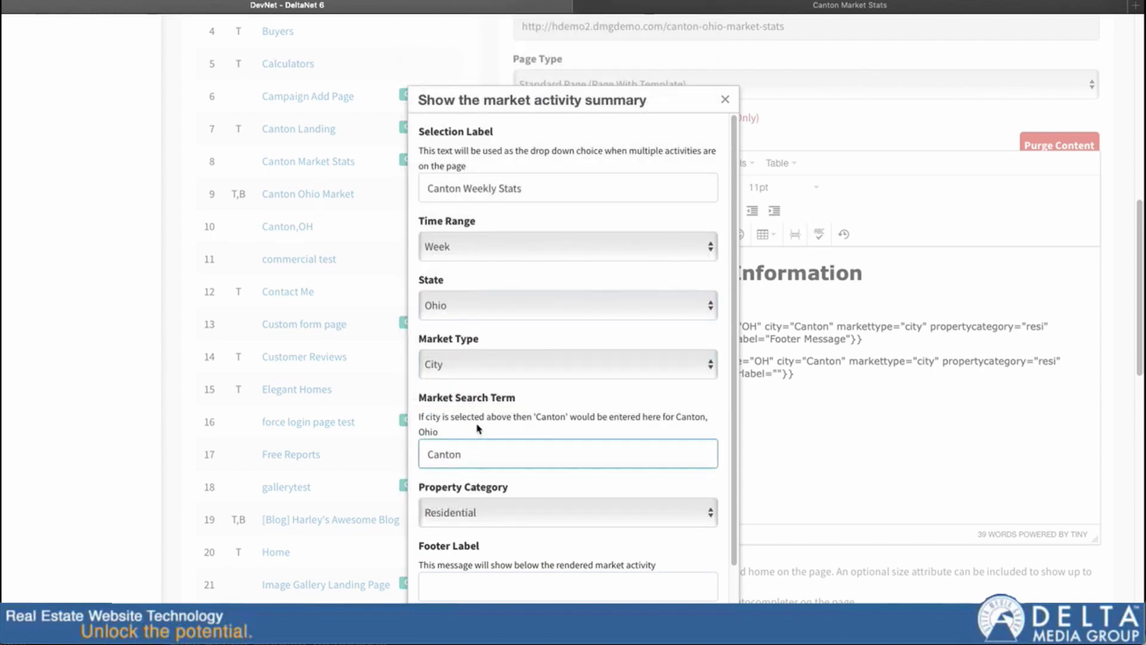
scroll(512, 435, "down", 3)
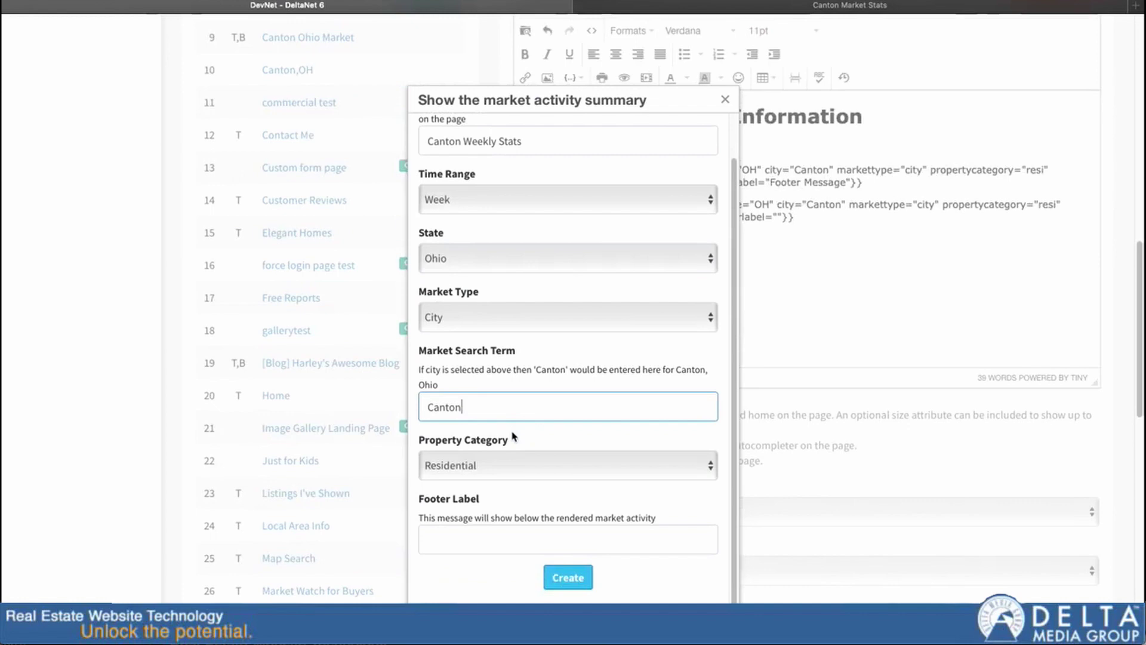
left_click(570, 577)
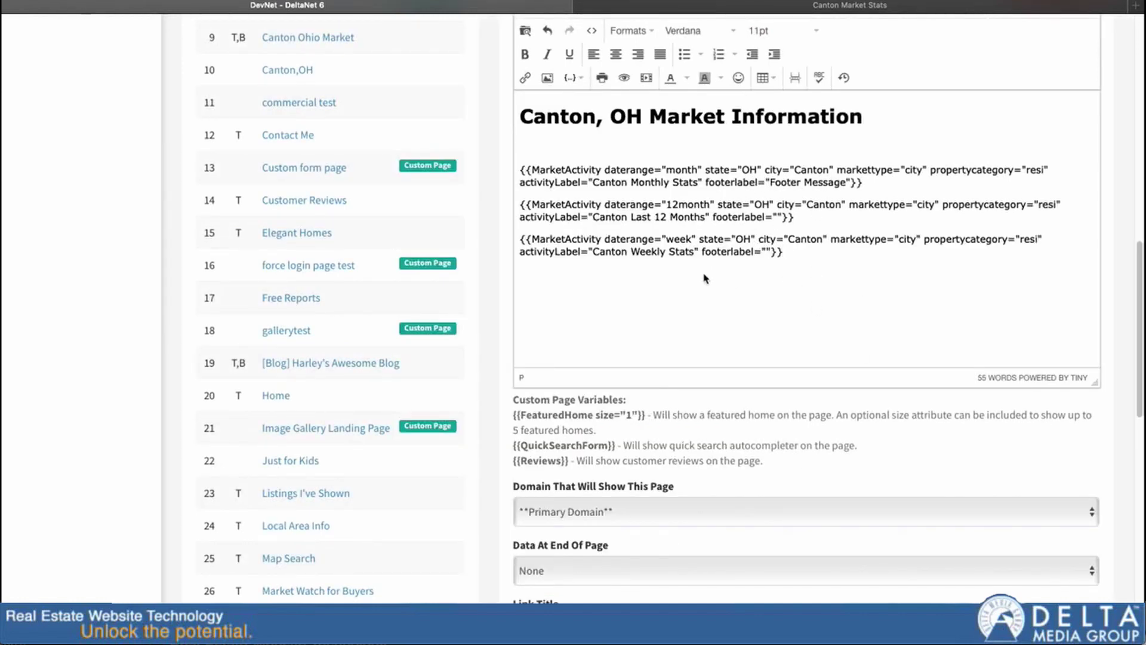
Submit the Canton Market Stats page with the added market activity short codes.
scroll(432, 563, "down", 5)
scroll(742, 532, "down", 8)
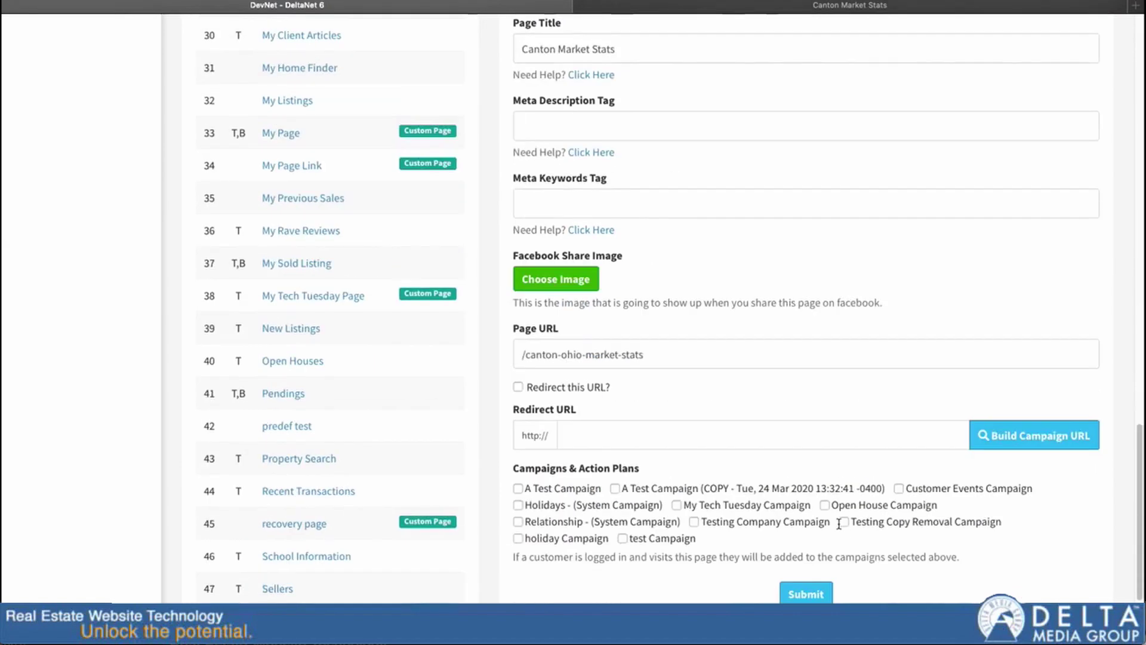
left_click(607, 231)
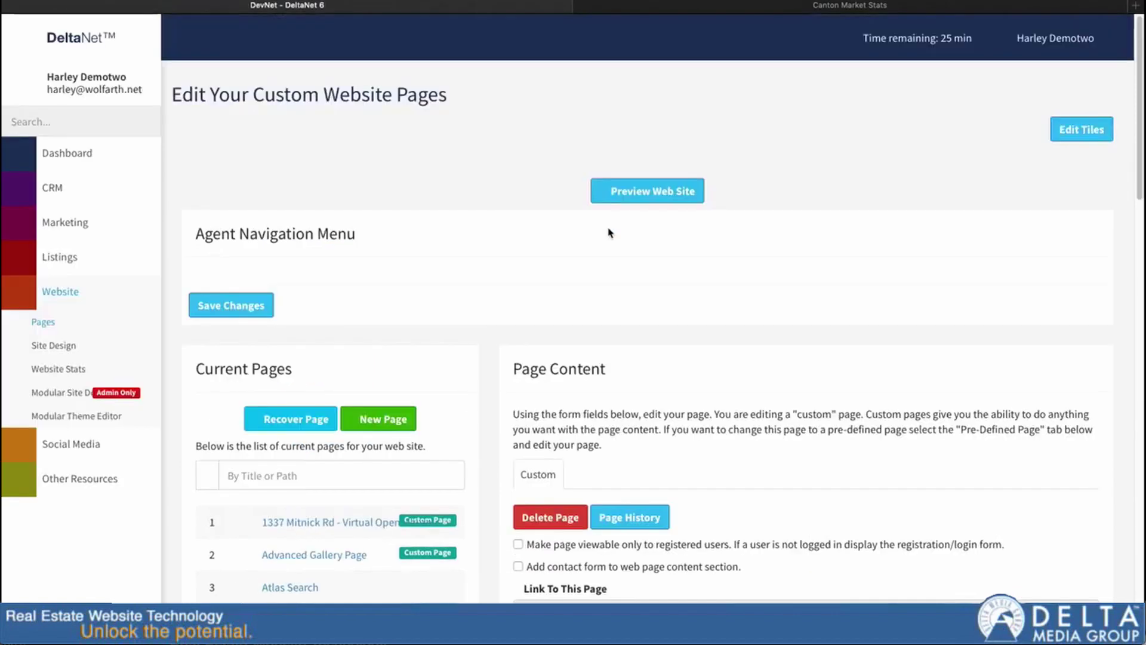
Switch to the live Canton Market Stats page, reload it and show the Canton Monthly Stats.
left_click(827, 7)
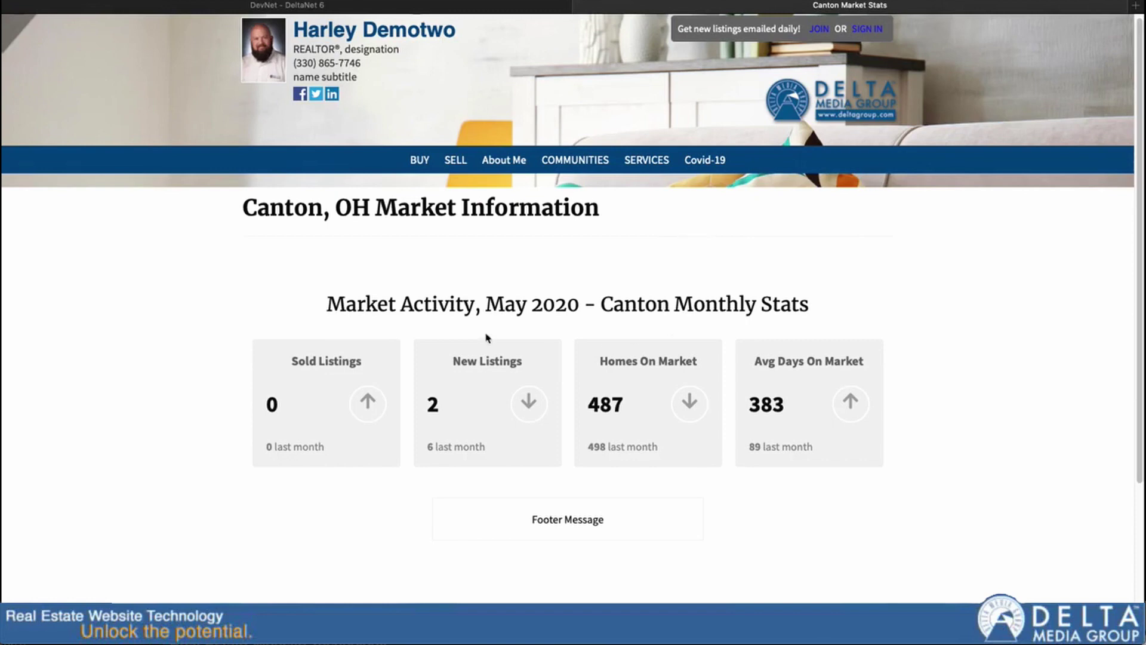
key("super+r")
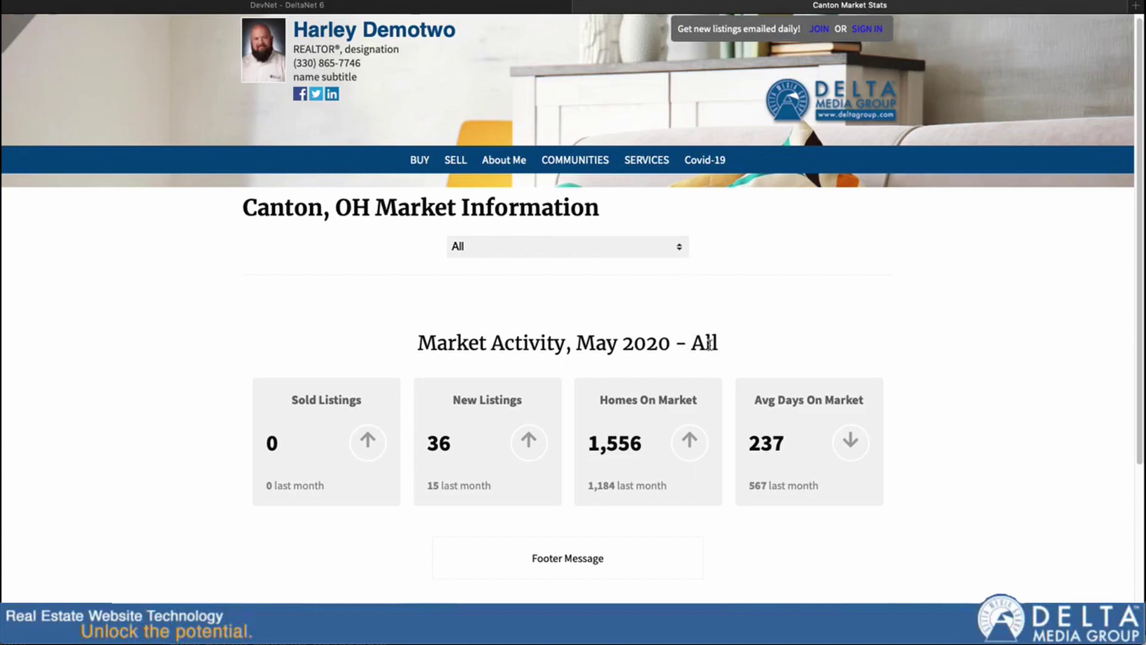
left_click(603, 255)
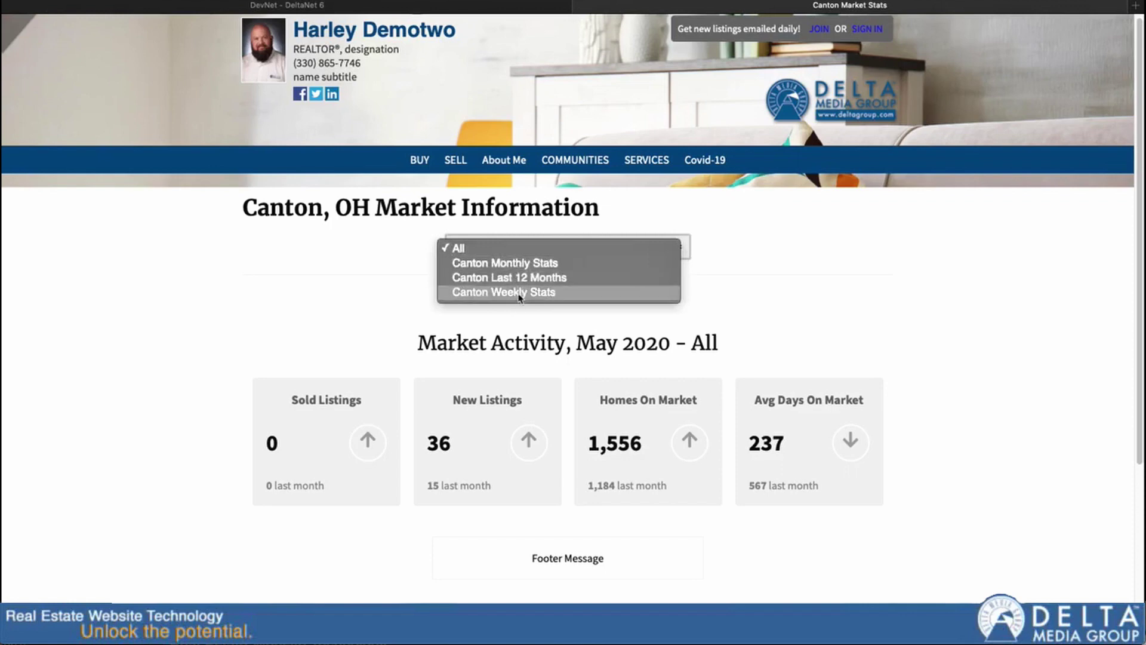
left_click(522, 265)
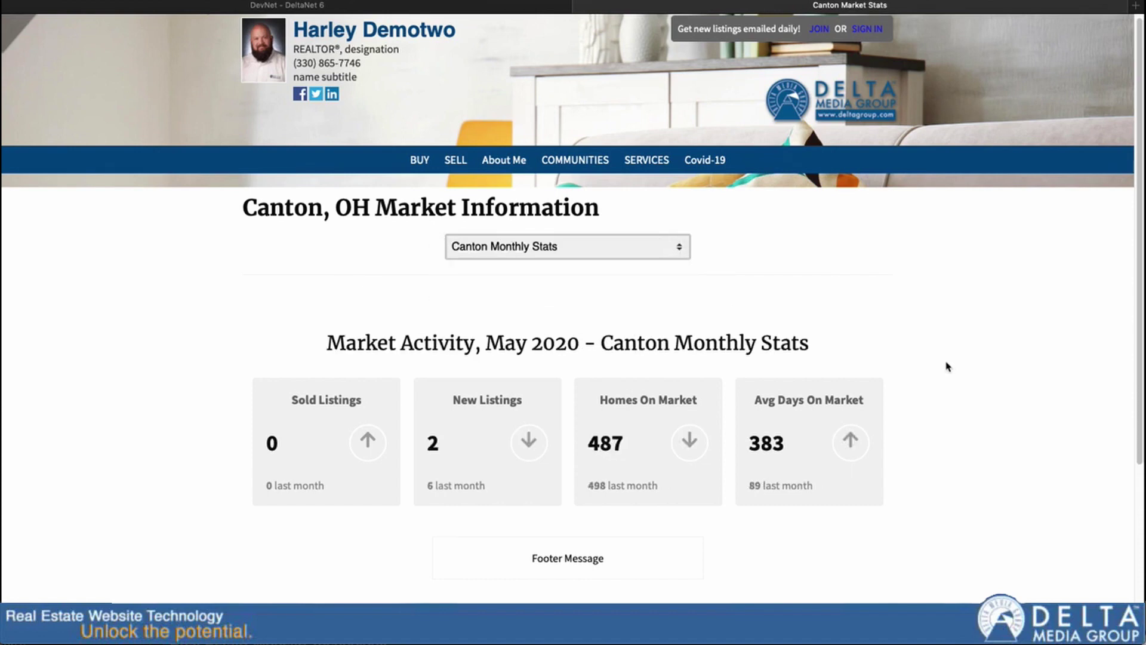
Show the Canton Last 12 Months summary on the live page, followed by the Canton Weekly Stats.
left_click(661, 250)
left_click(614, 261)
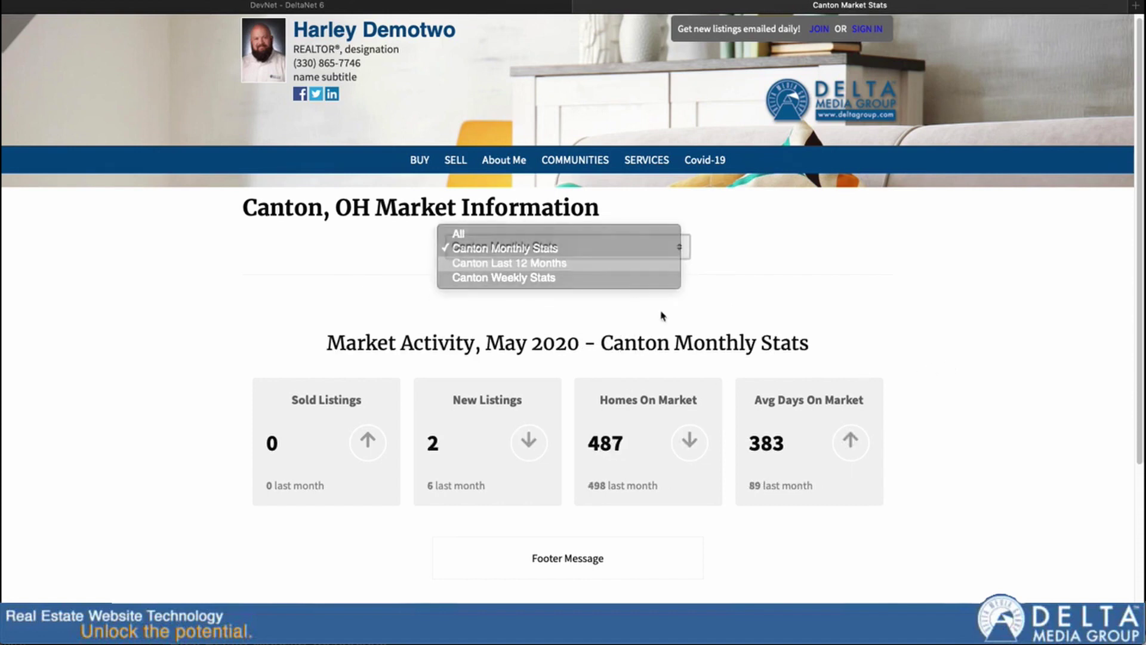
left_click(686, 257)
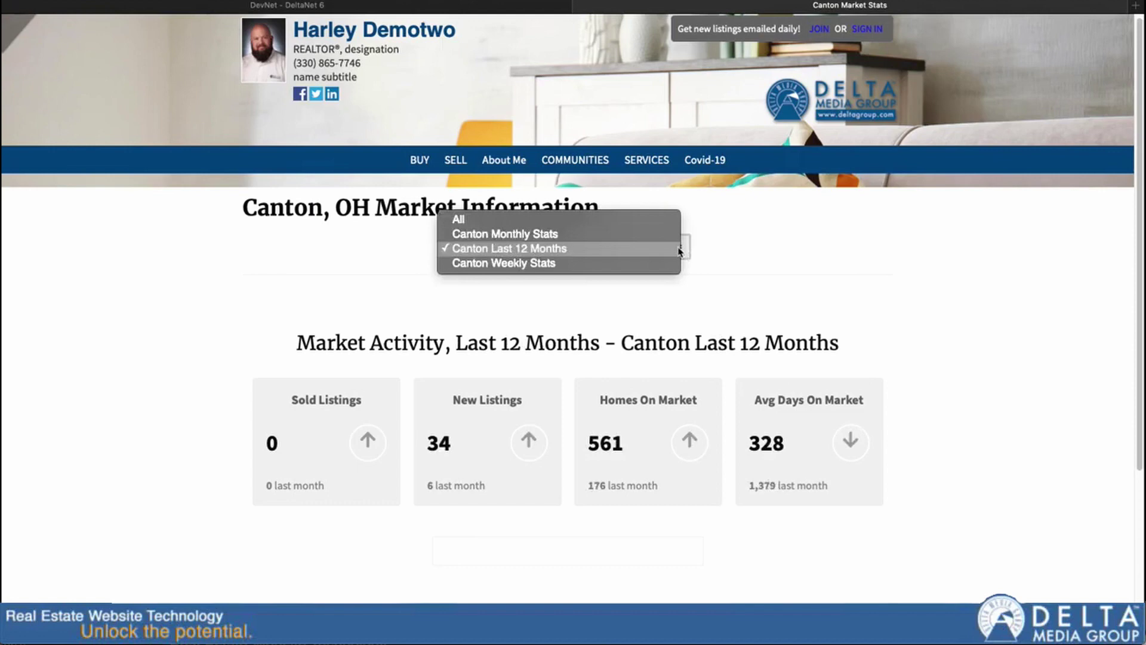
left_click(596, 262)
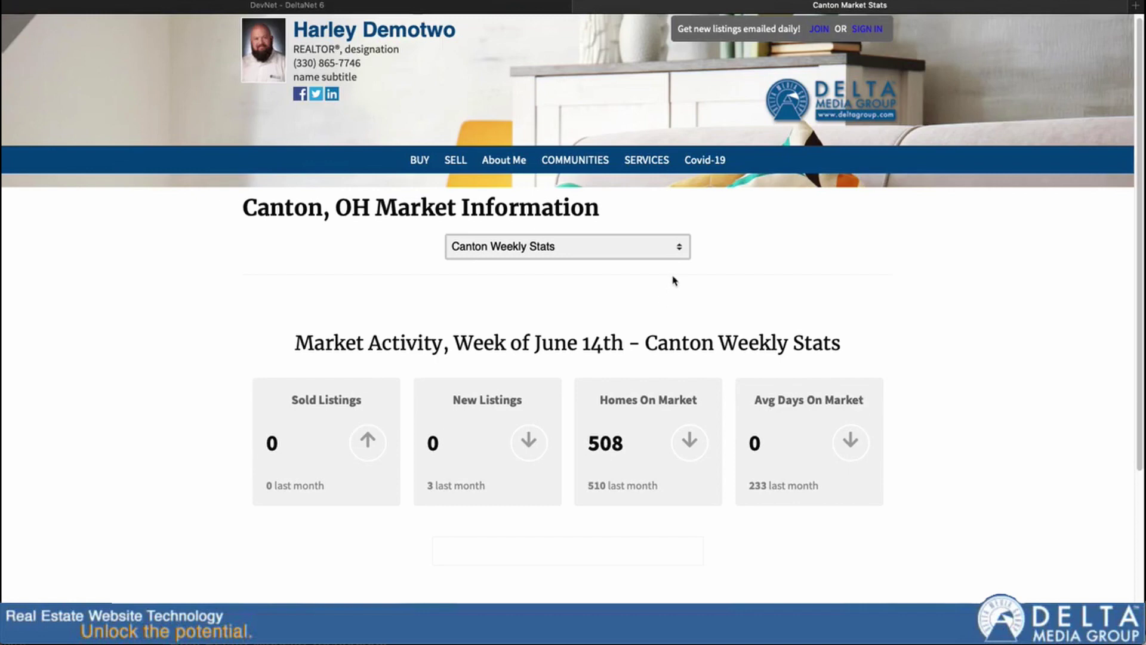
Compare the monthly and 12-month summaries again, return the selection to All and look over the combined market activity.
left_click(664, 251)
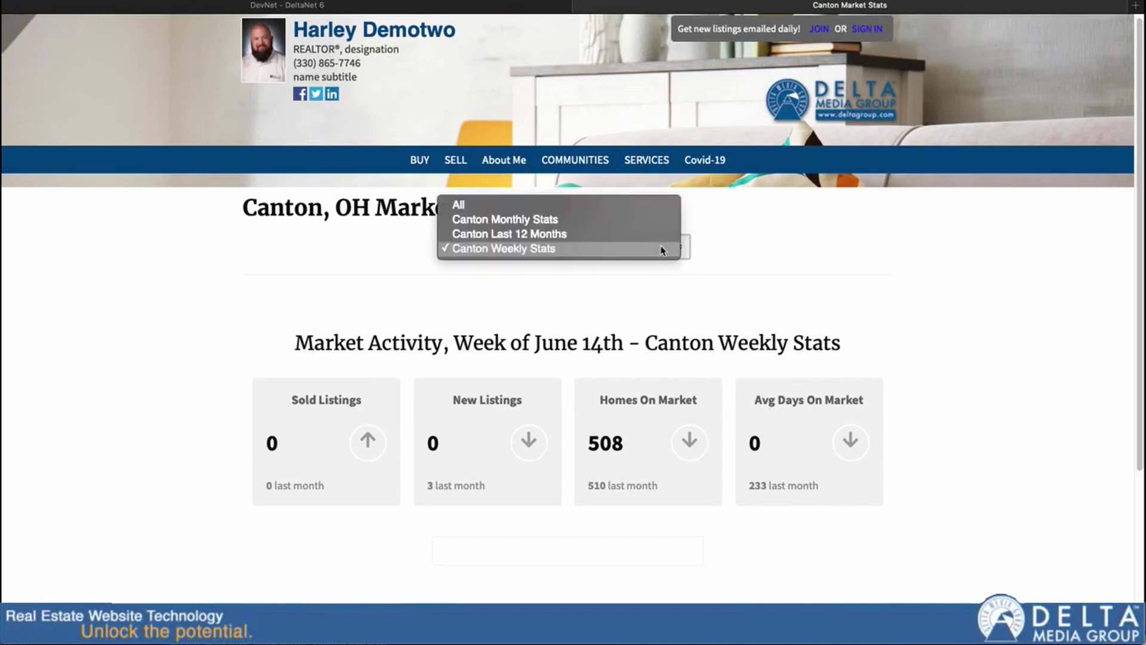
left_click(593, 221)
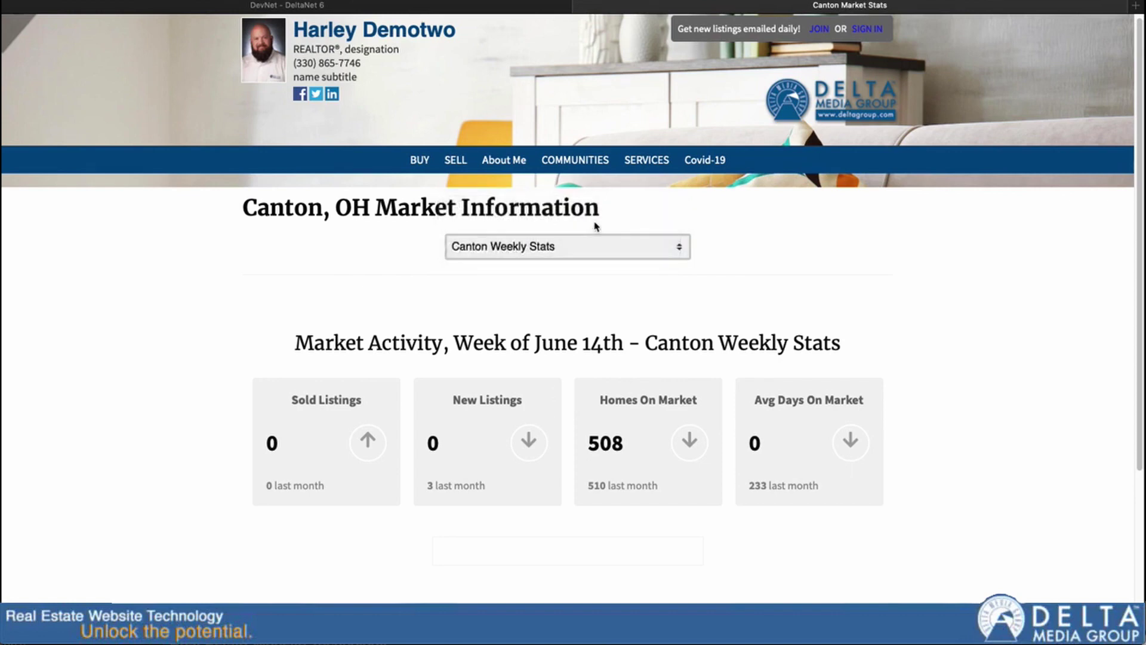
left_click(561, 249)
left_click(546, 265)
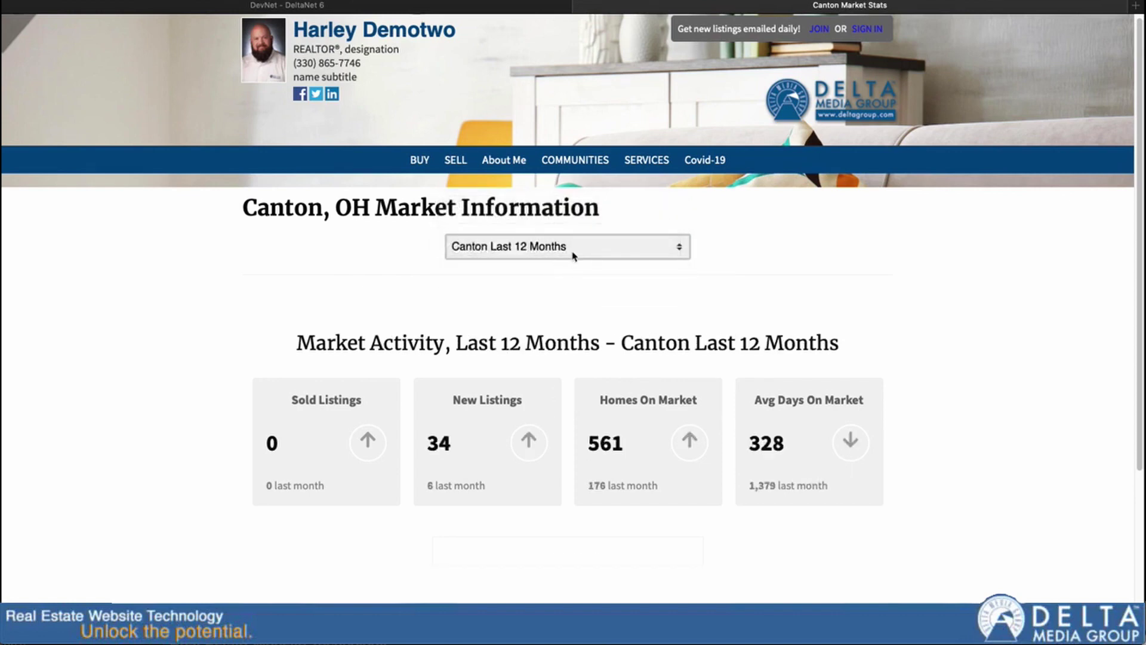
left_click(568, 245)
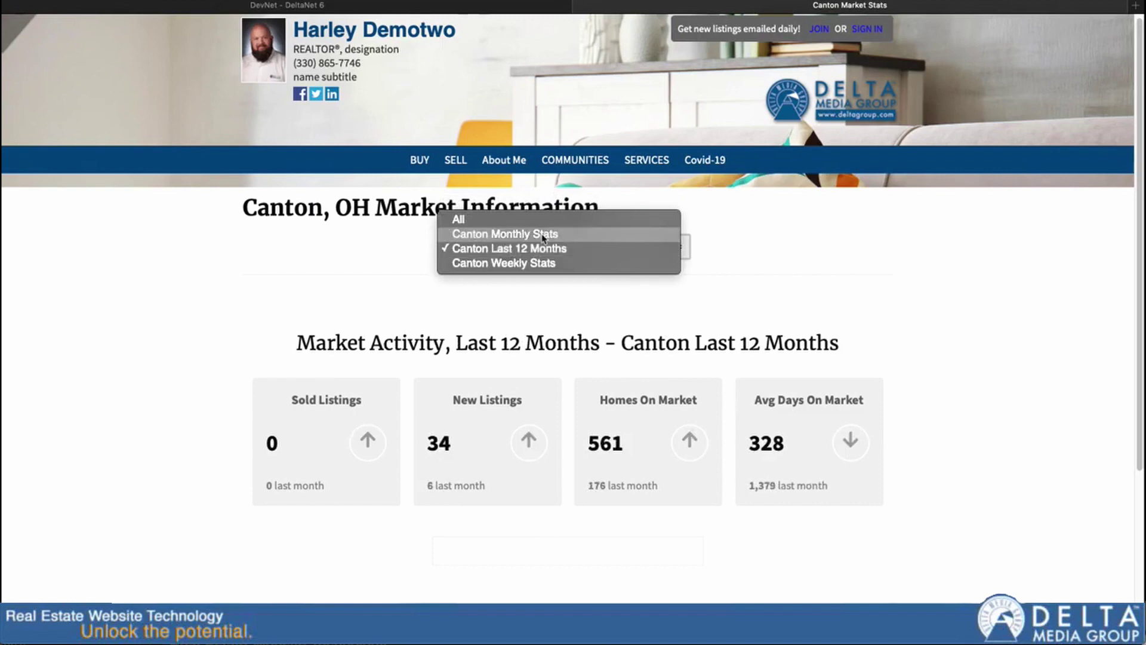
left_click(540, 228)
left_click(607, 244)
left_click(561, 224)
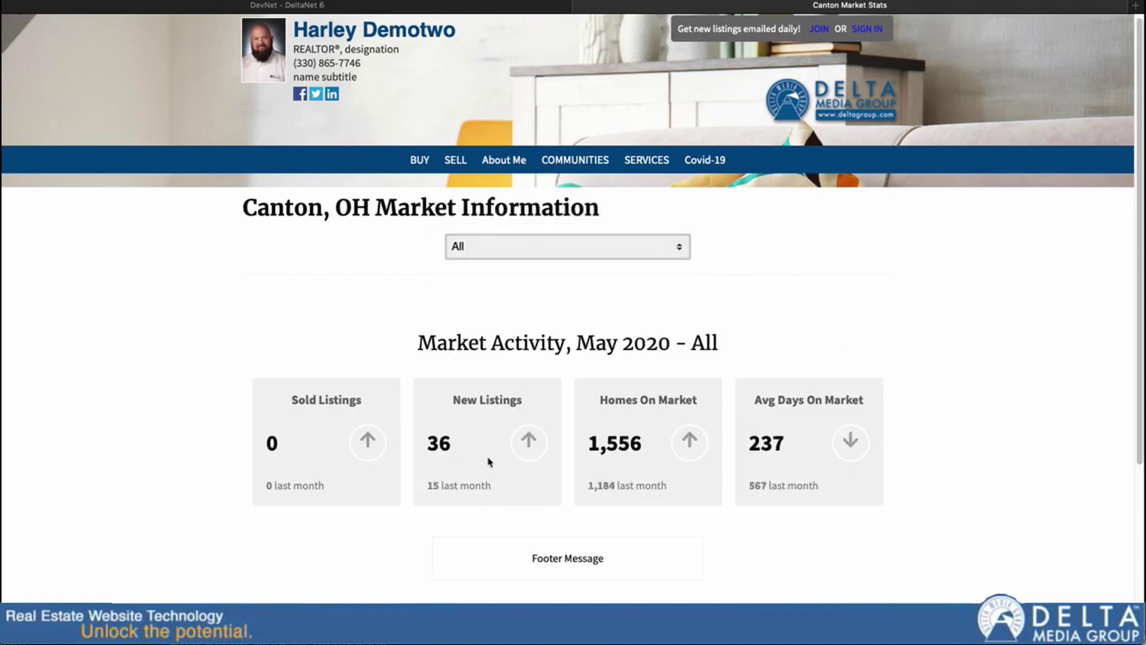
scroll(761, 427, "down", 3)
scroll(731, 445, "up", 3)
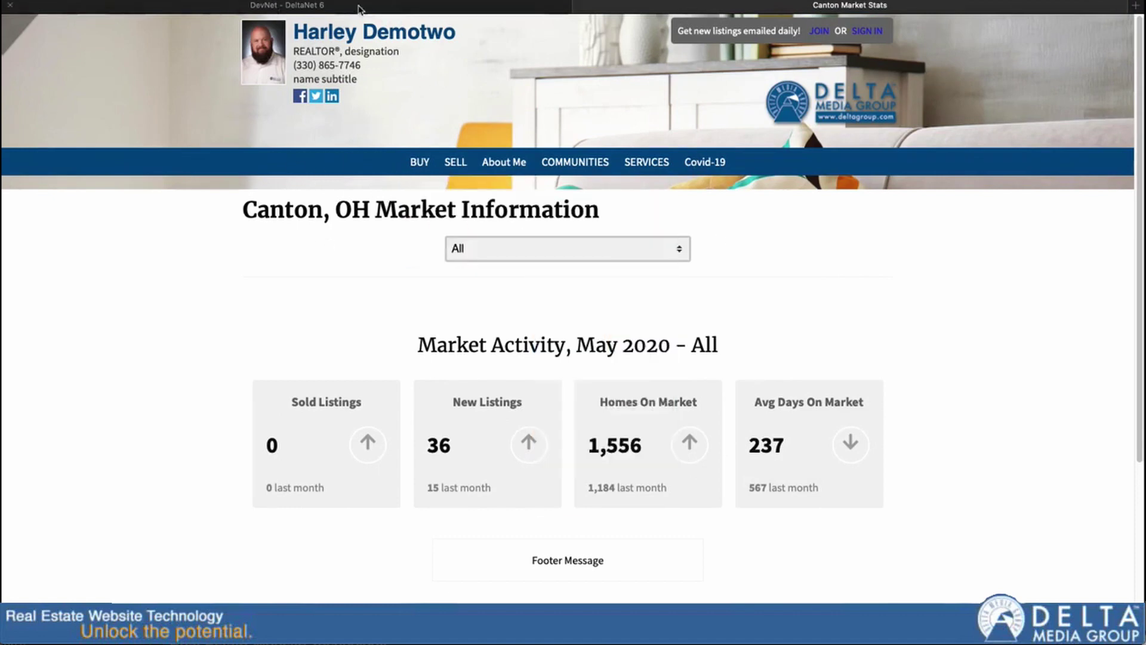
Switch back to the DeltaNet page editor and start a paragraph under the heading with "Canton is great place to live. There is a".
left_click(319, 7)
scroll(579, 327, "down", 2)
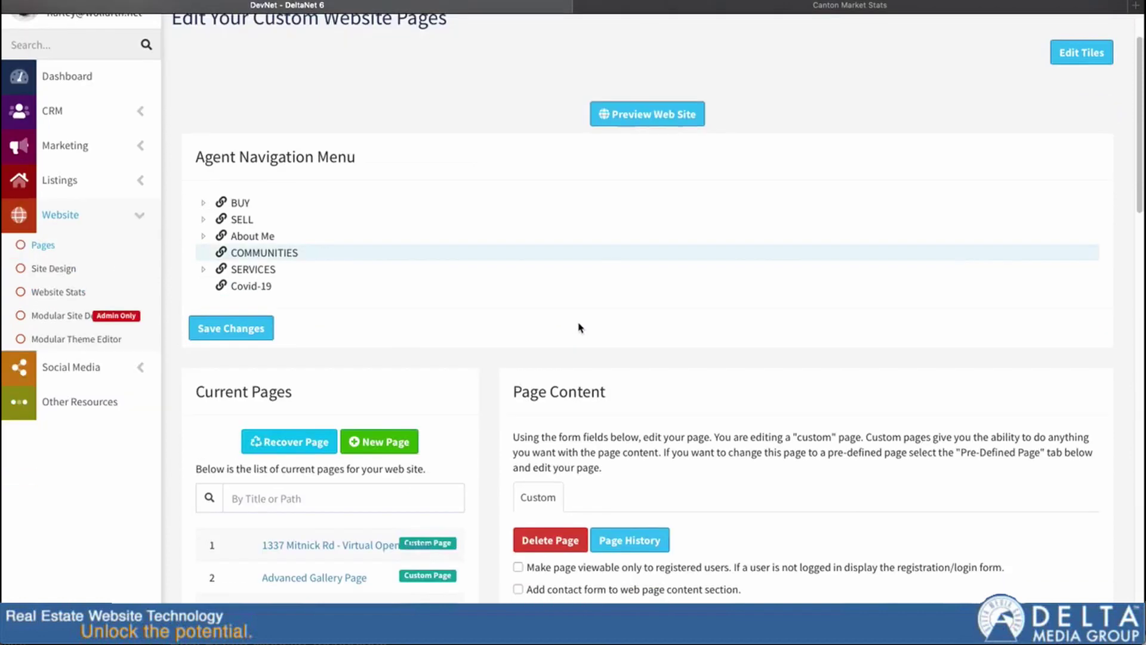
scroll(579, 327, "down", 10)
left_click(883, 351)
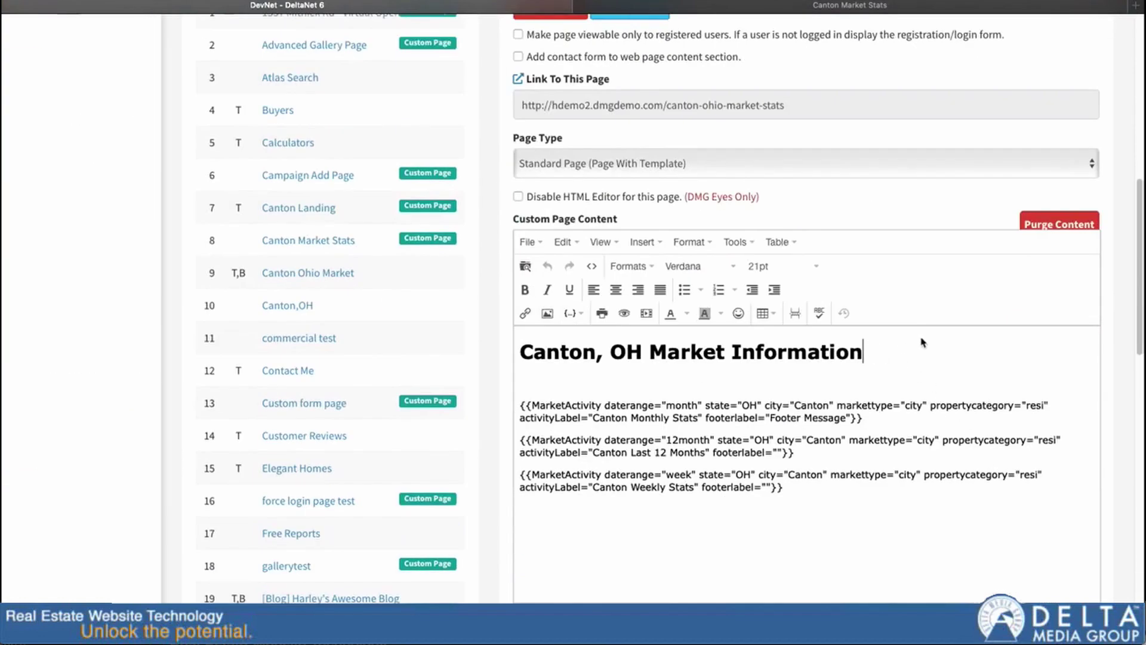
key("Return")
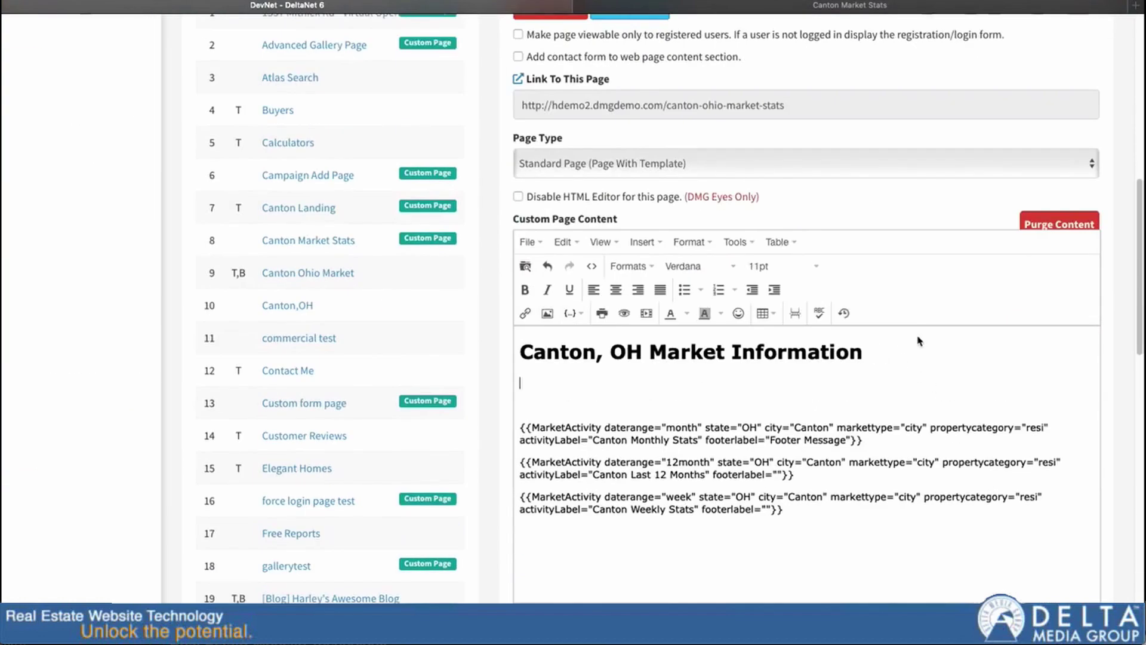
type("Canton is great place to l")
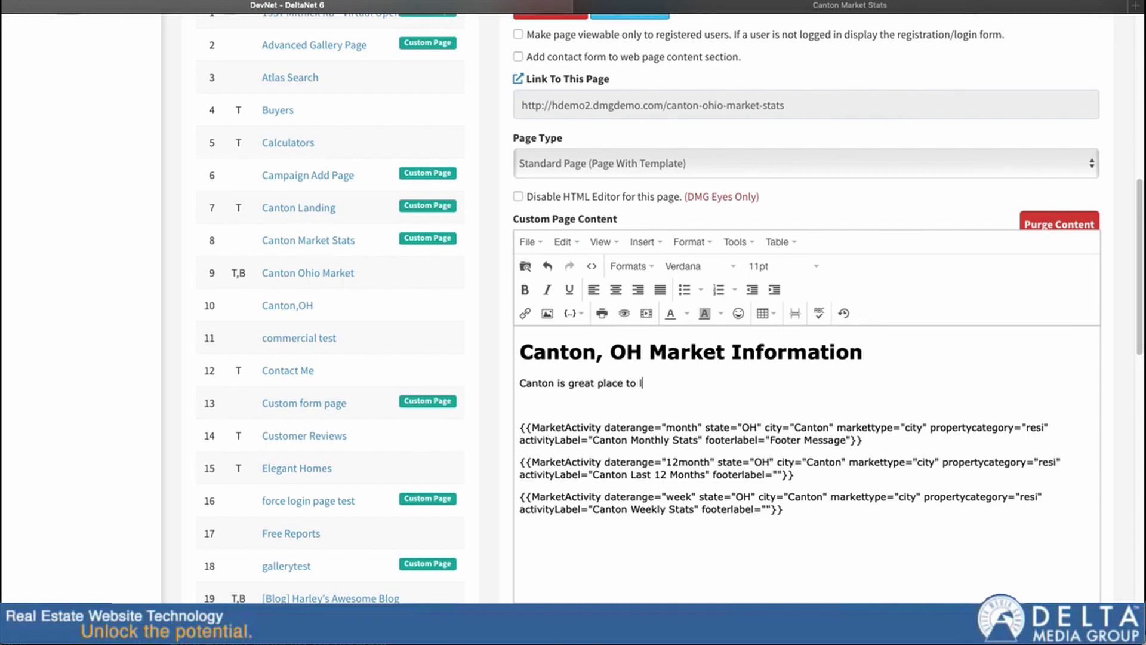
type("ive. There is a ")
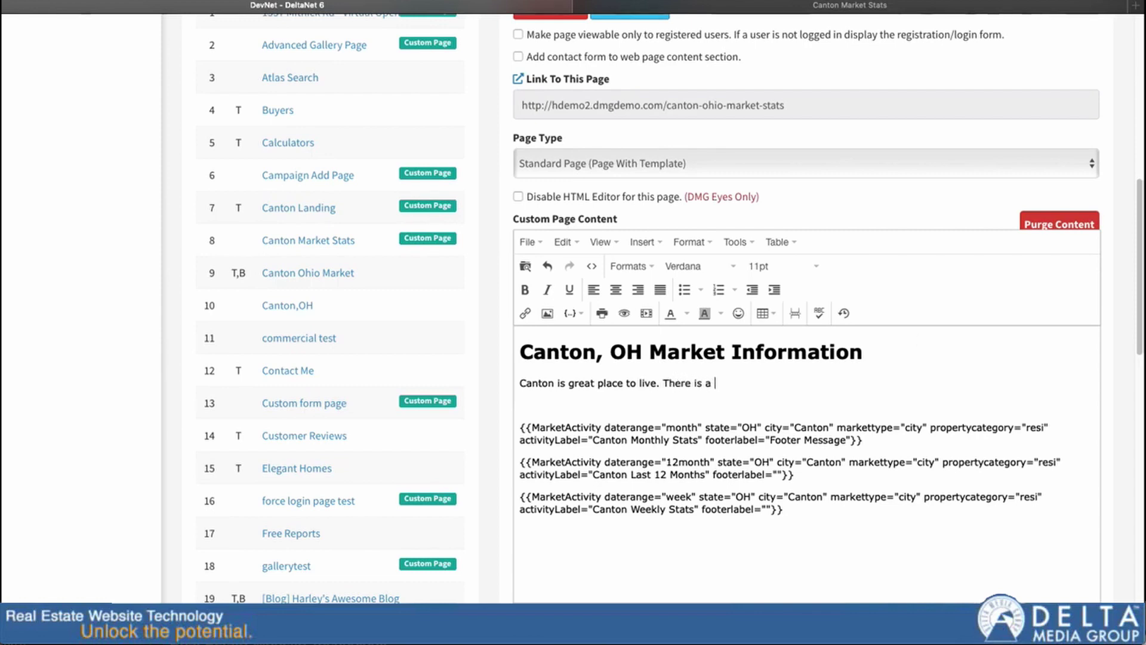
Complete the sentence with "low cost of living and I heard from someone that there is a professional football Hall of Fame here somewhere.".
type("low cost of living and I")
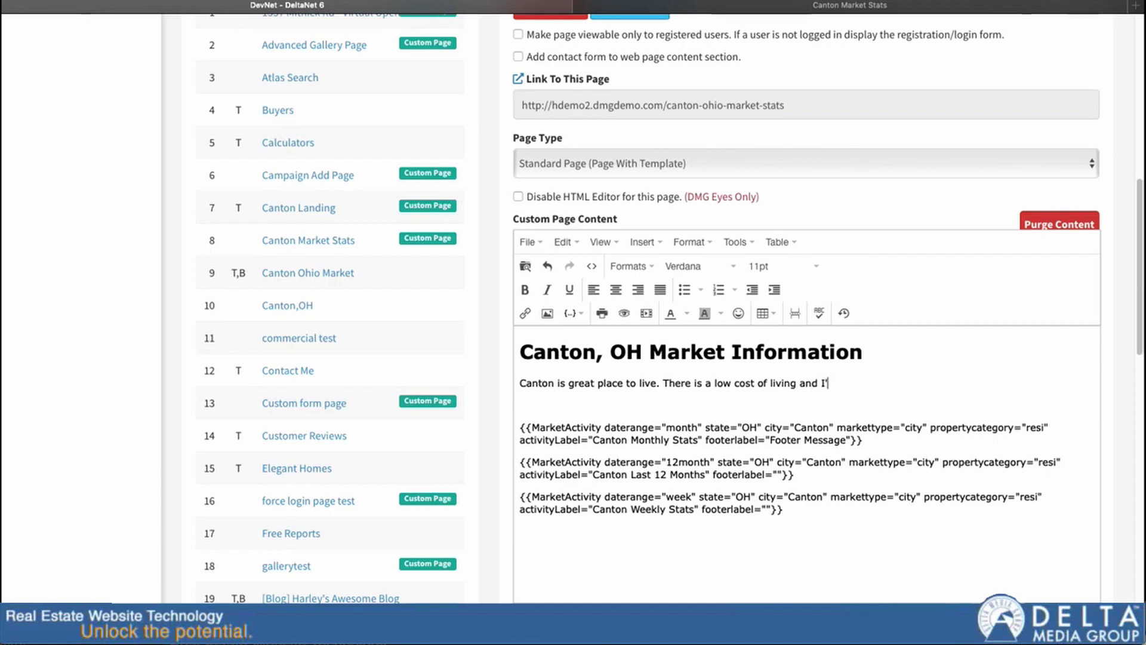
type(" heard from someone that there is a")
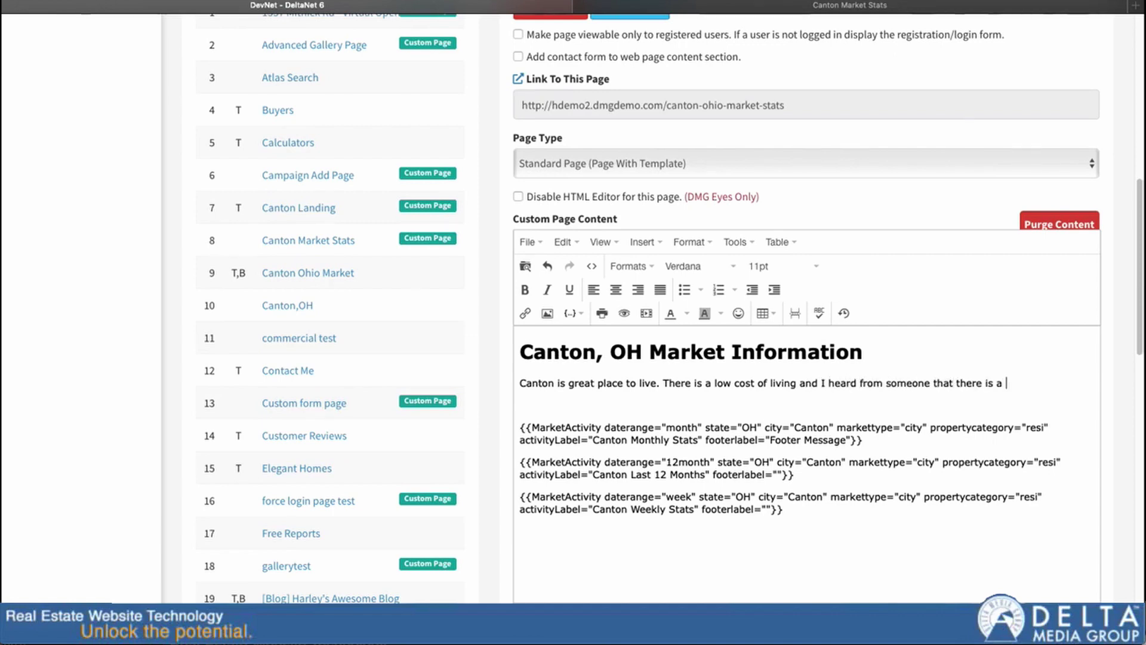
type(" professi")
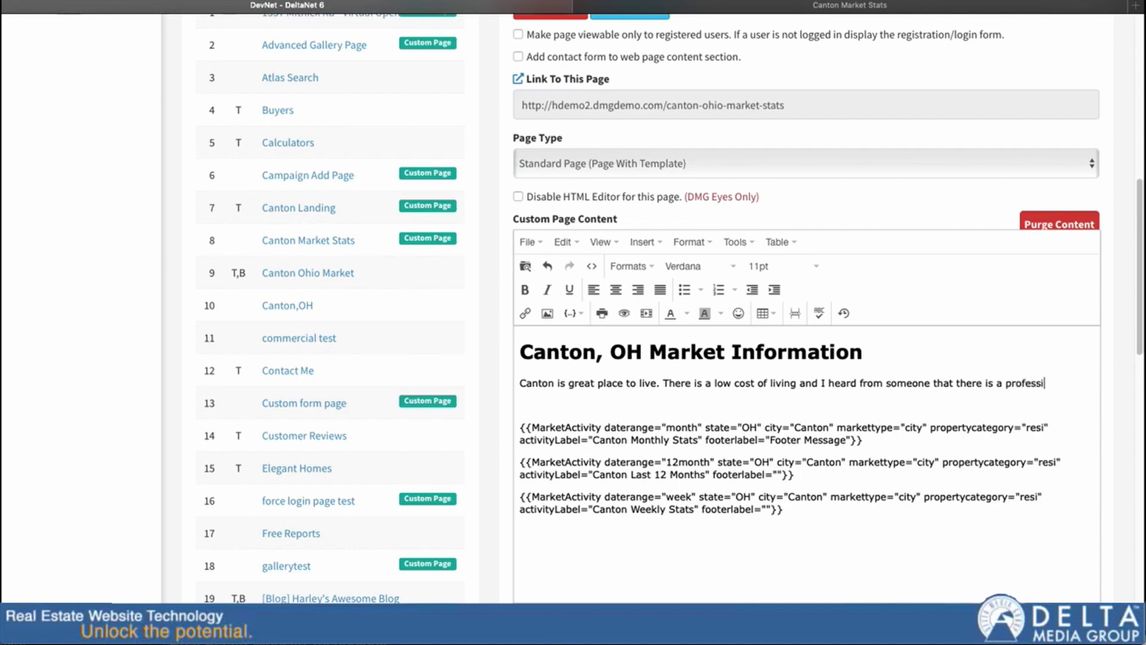
type("onal footb")
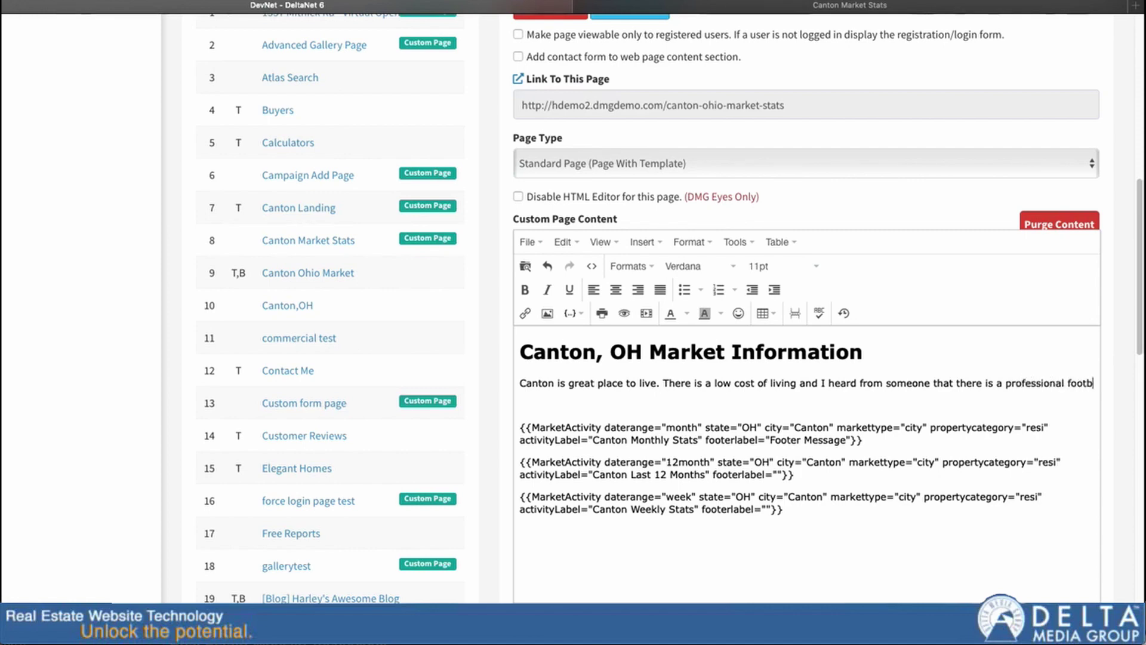
type("all Hall")
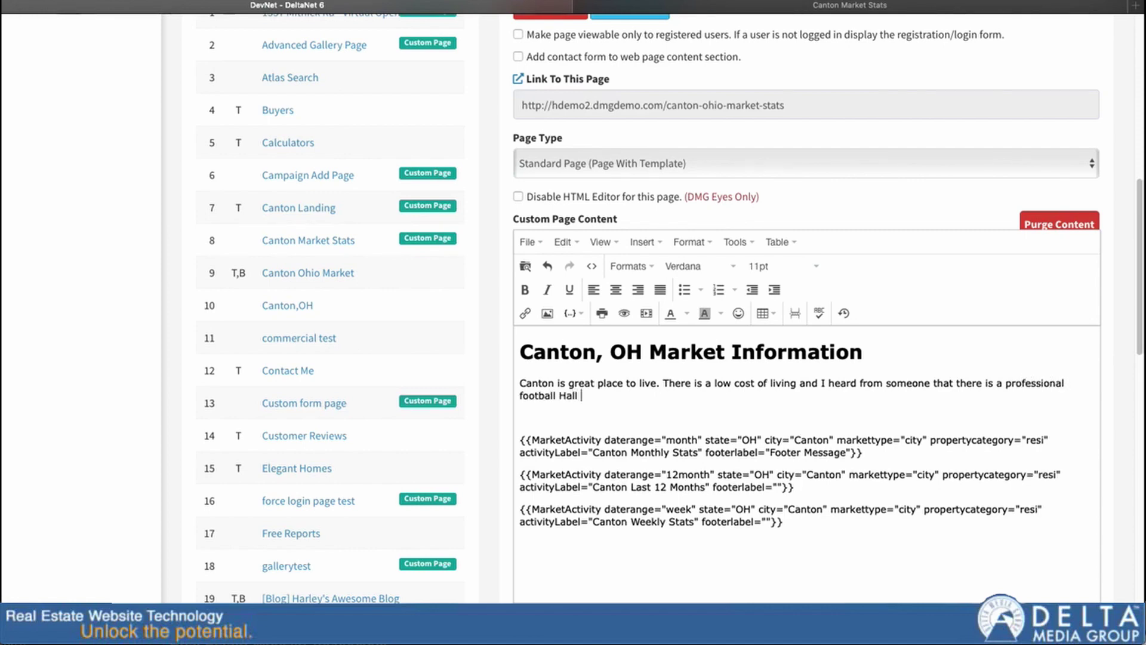
type(" of Fame here somewhere.")
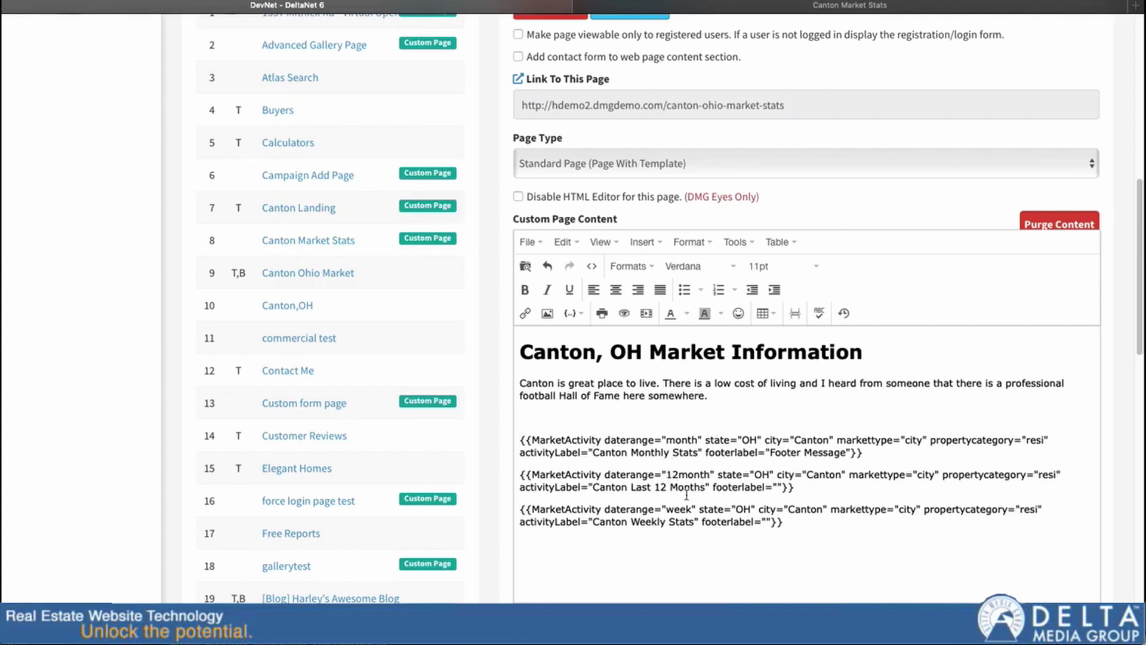
Move the Canton Last 12 Months market activity short code above the Canton Monthly Stats one.
left_click(687, 475)
triple_click(520, 474)
key("ctrl+c")
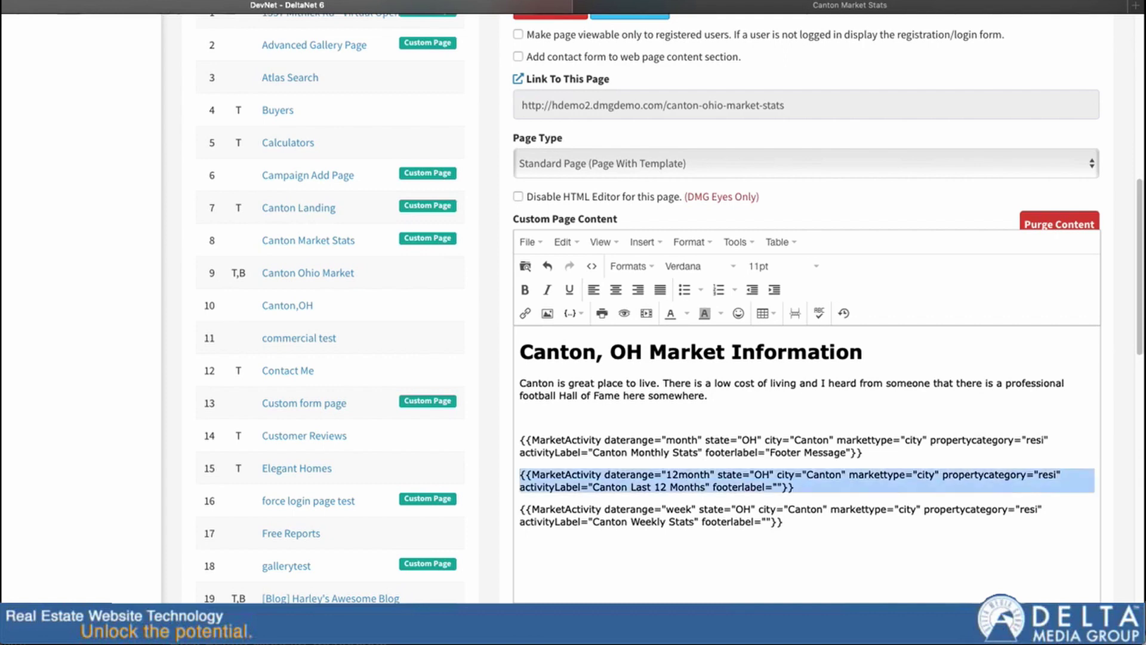
key("BackSpace")
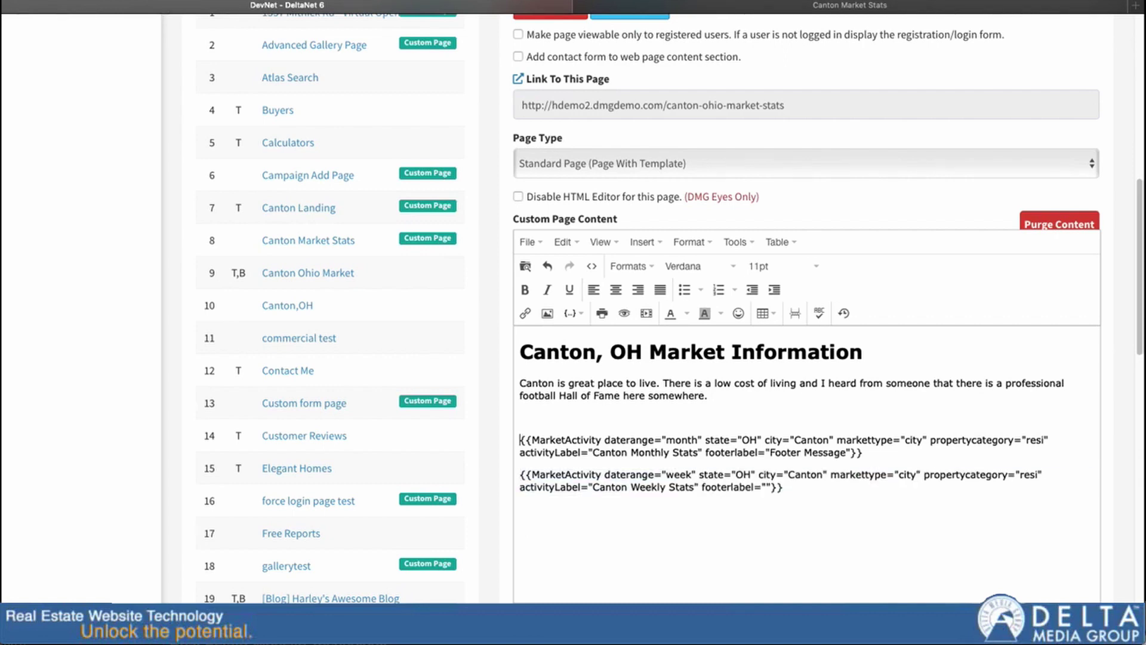
key("Return")
key("ctrl+v")
key("Delete")
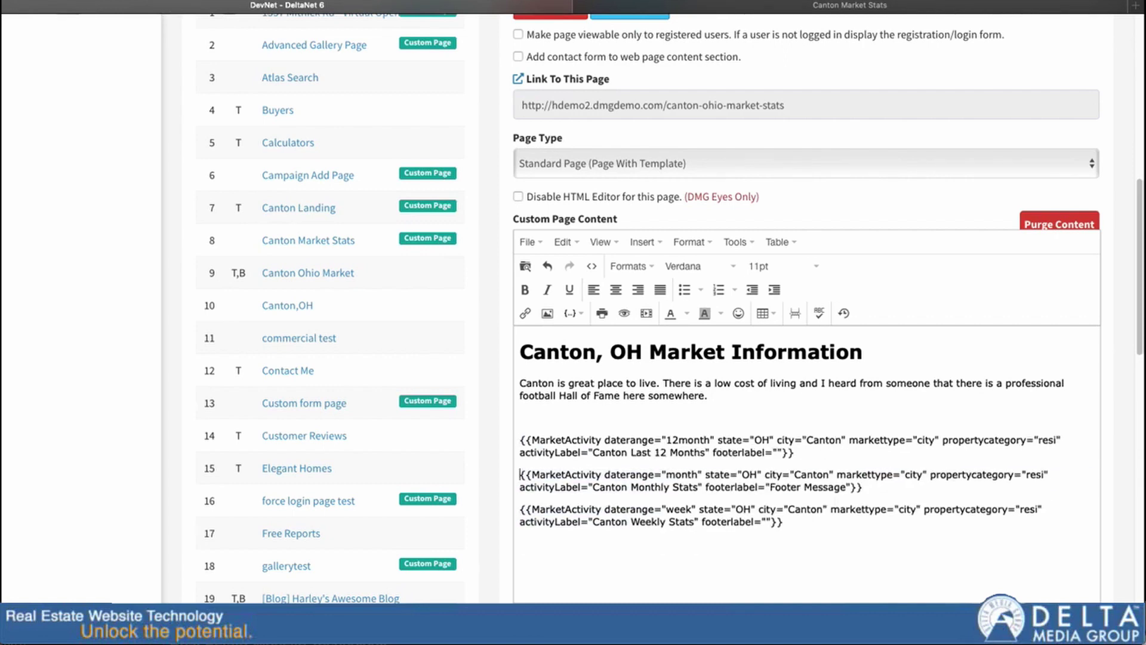
Start an advanced search results short code below the Canton Weekly Stats code, with the city Canton (Ohio) as its location.
left_click(797, 524)
left_click(583, 317)
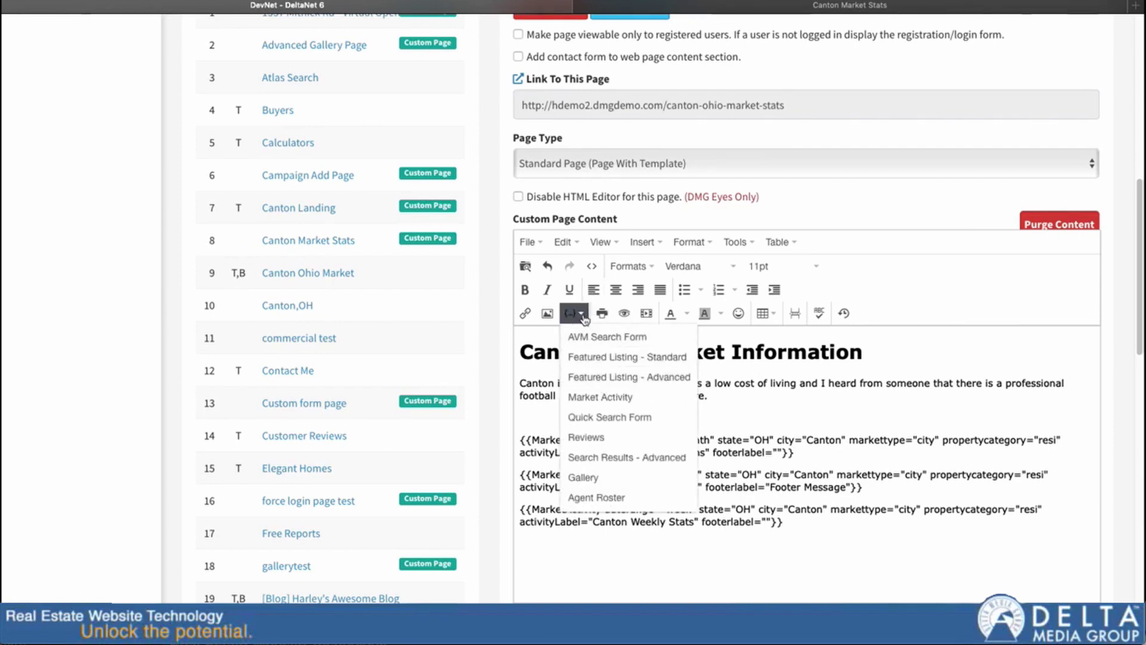
left_click(625, 457)
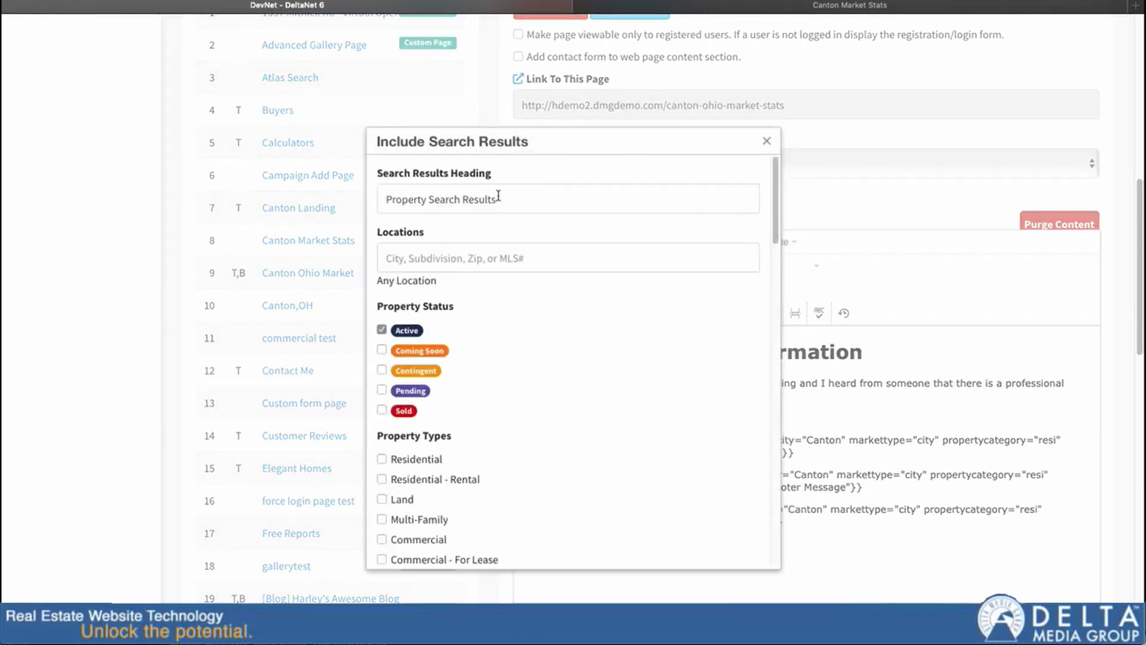
left_click(422, 253)
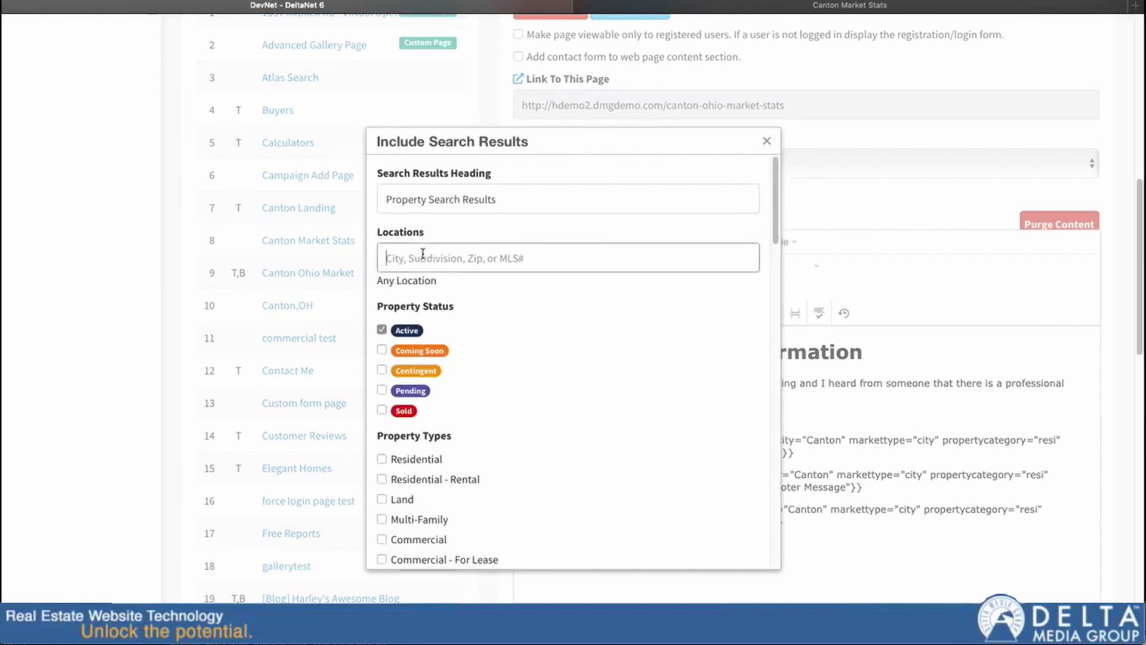
type("canton")
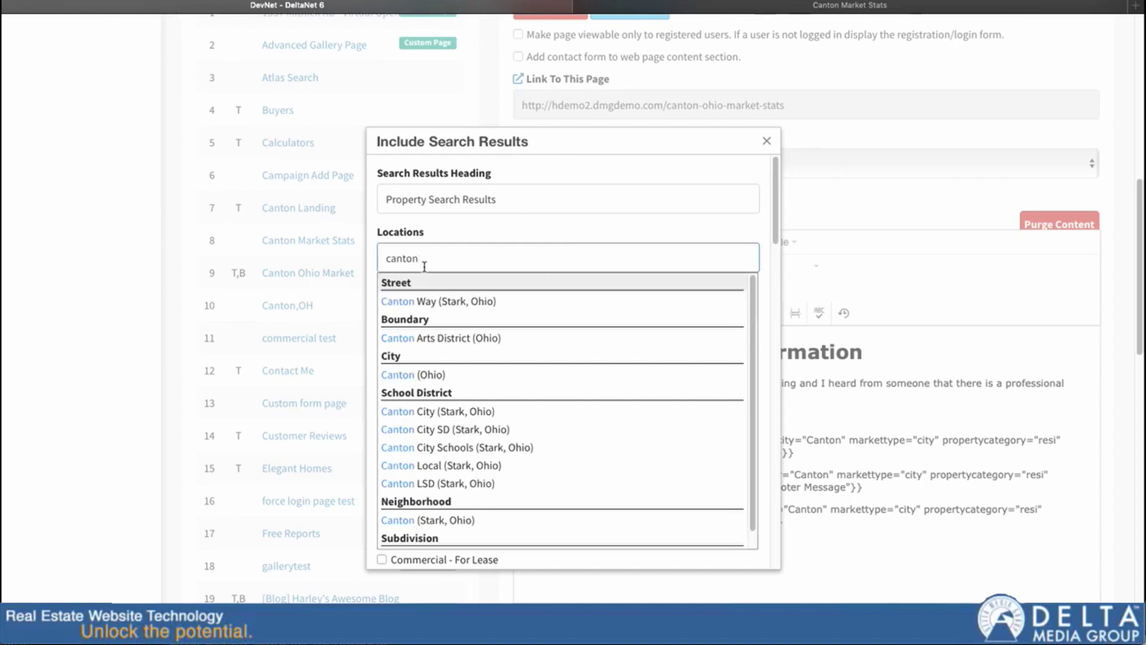
left_click(395, 373)
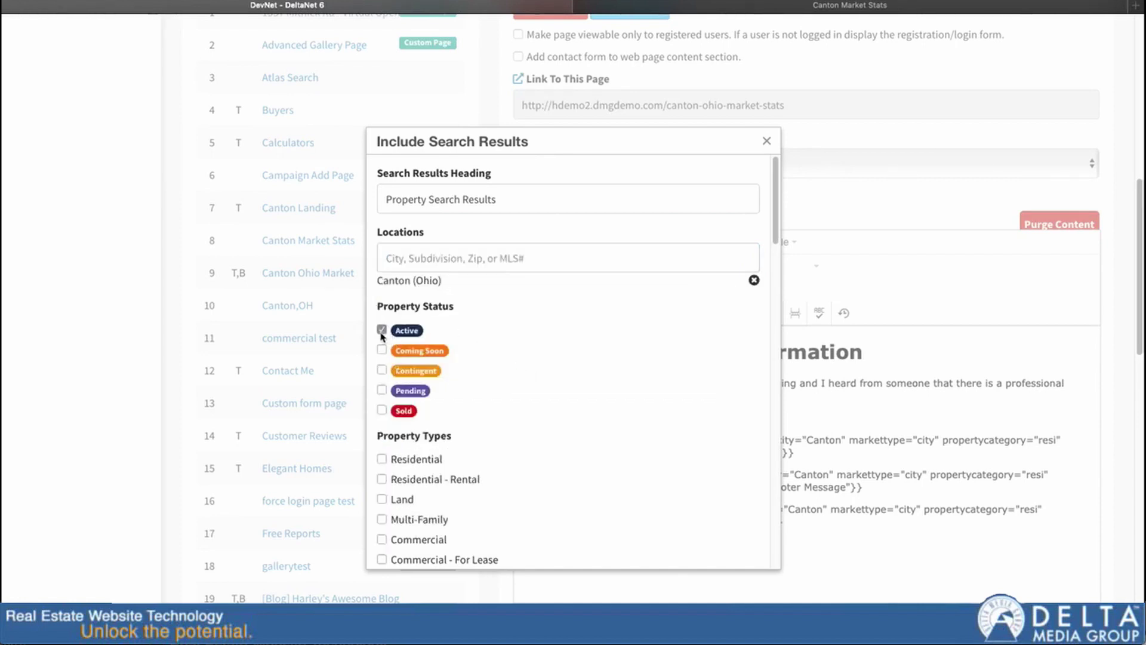
Limit the search results to the Residential property type, look through the remaining filters and insert the short code.
scroll(560, 346, "down", 3)
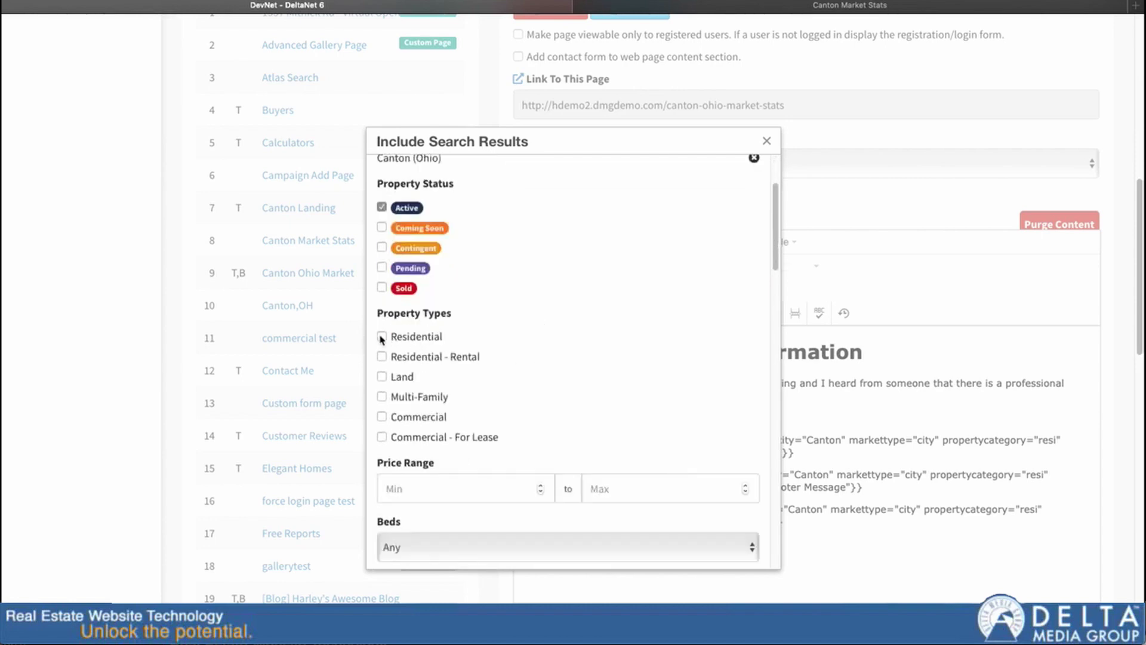
left_click(381, 336)
scroll(573, 346, "down", 8)
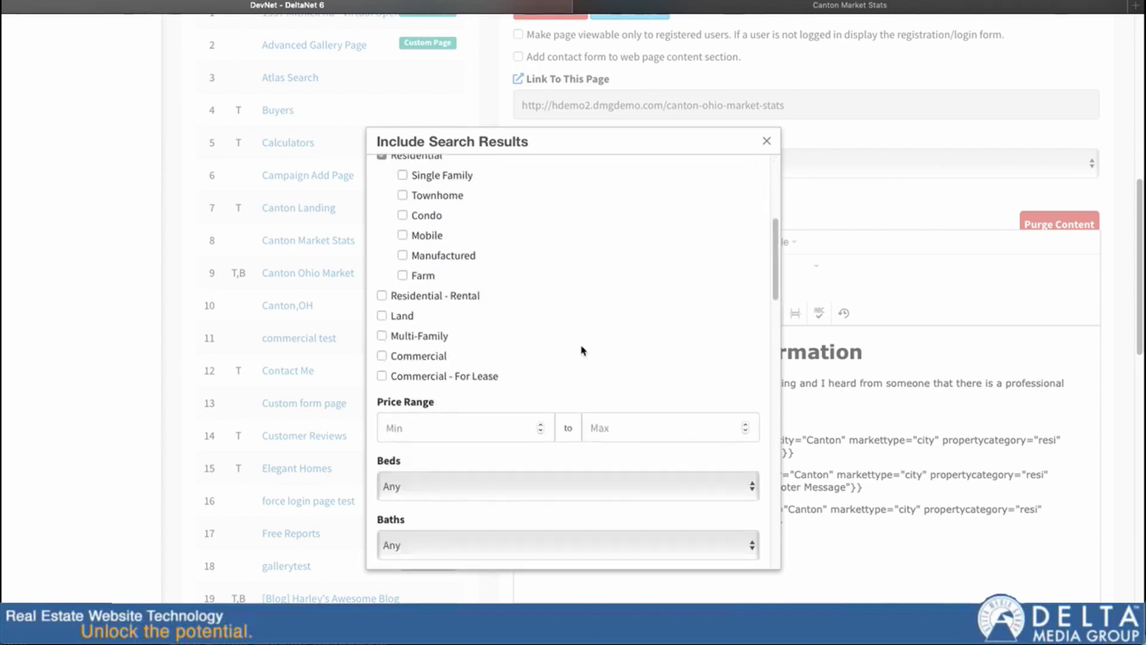
scroll(582, 351, "down", 2)
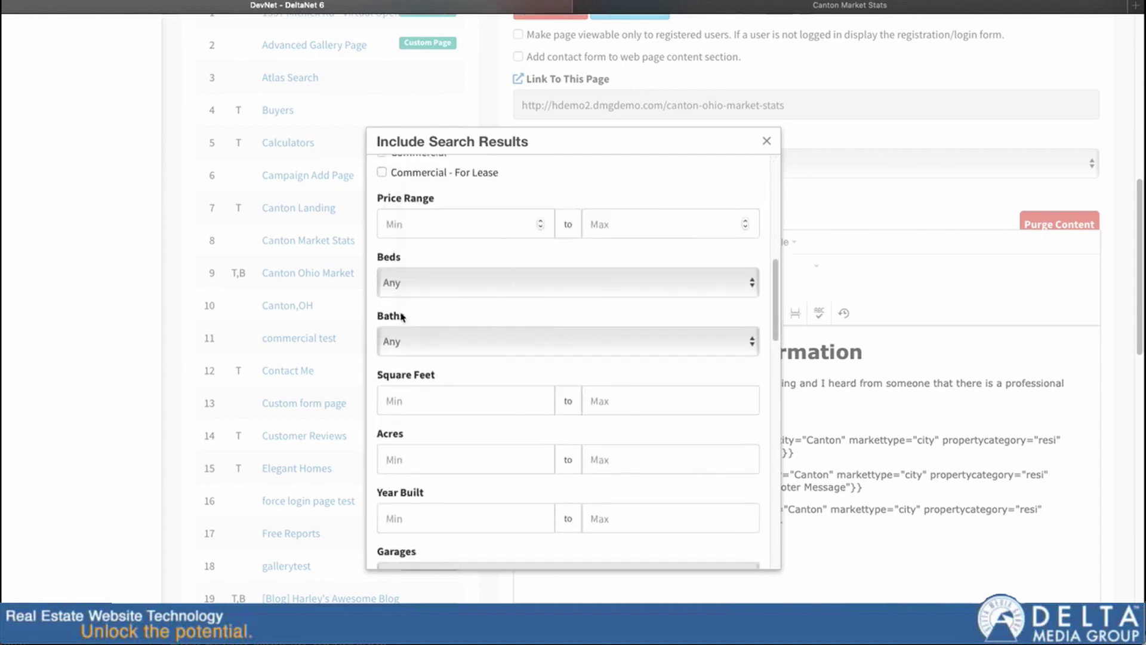
scroll(442, 333, "down", 6)
scroll(438, 339, "down", 12)
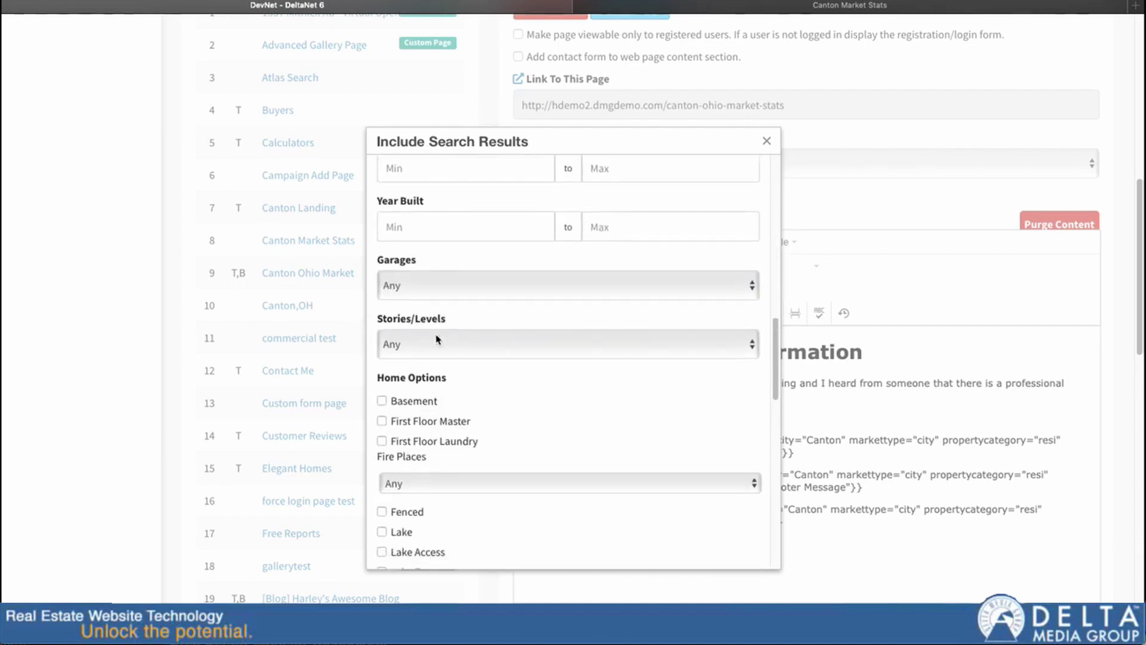
scroll(436, 339, "down", 12)
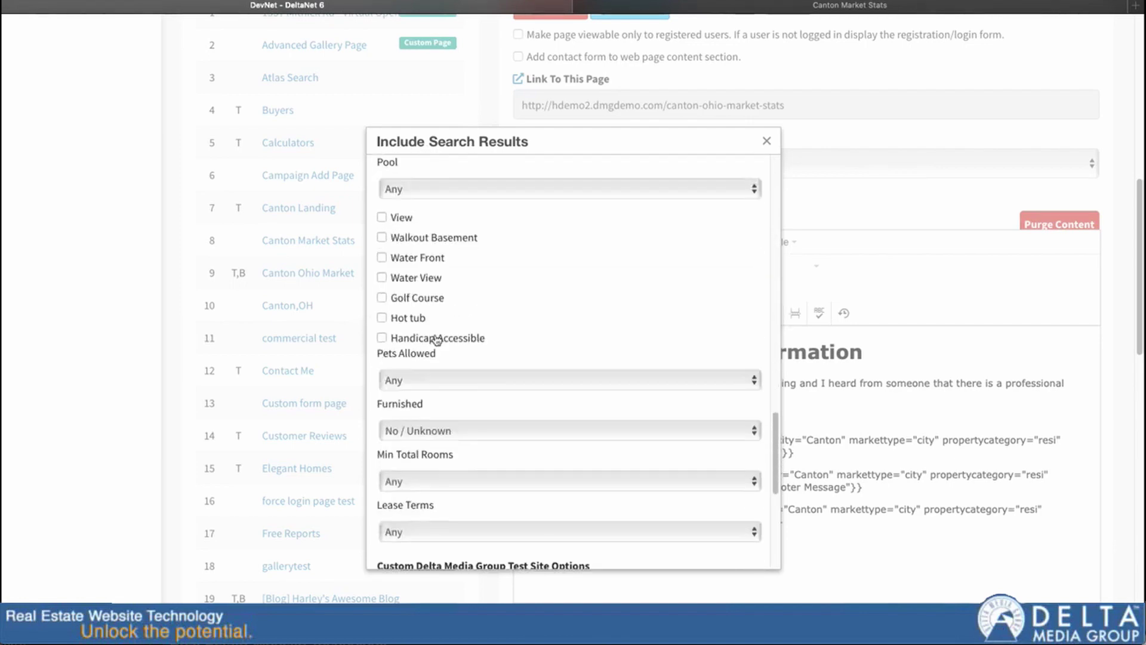
scroll(439, 339, "down", 4)
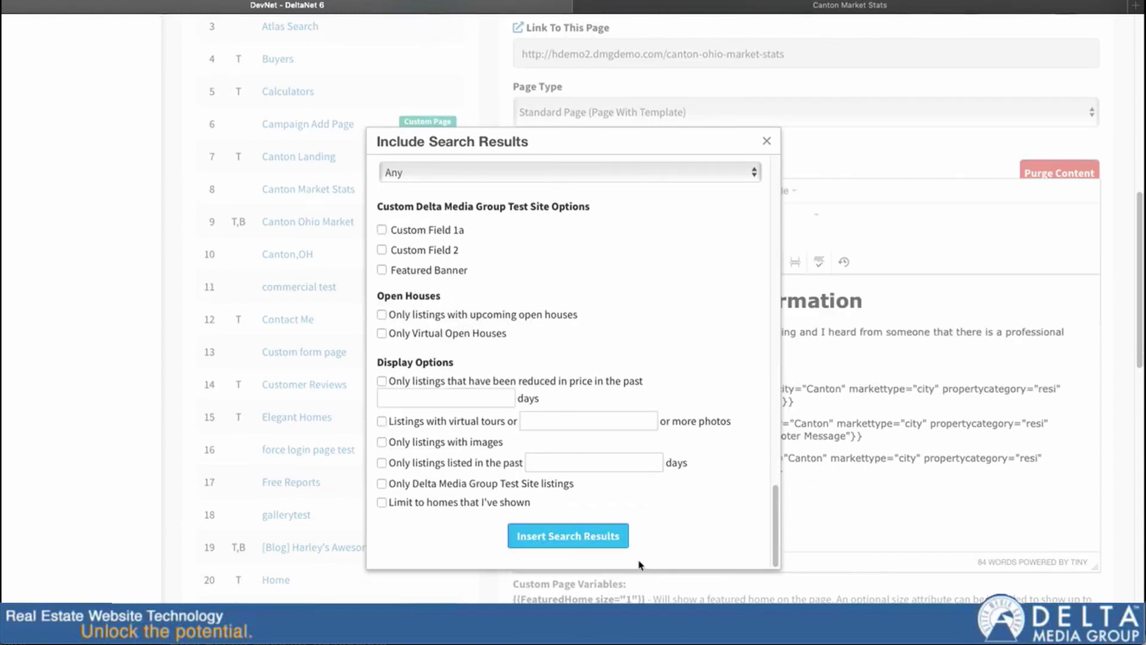
left_click(578, 537)
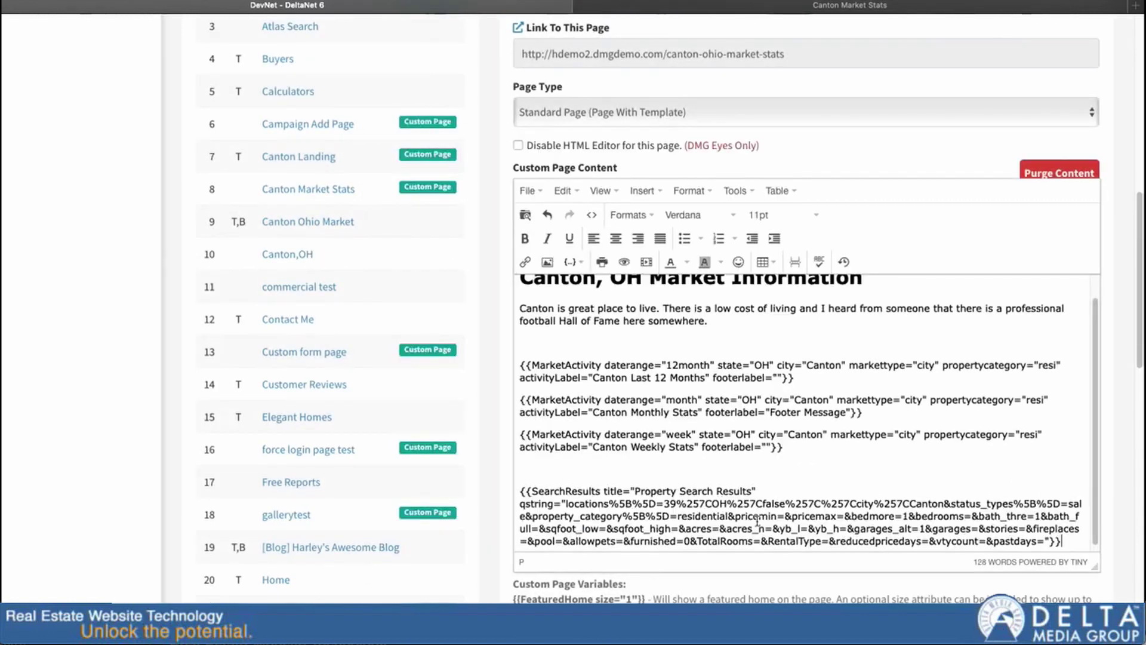
Submit the Canton Market Stats page with the new paragraph, reordered short codes and property search results.
scroll(514, 530, "down", 2)
scroll(511, 533, "down", 15)
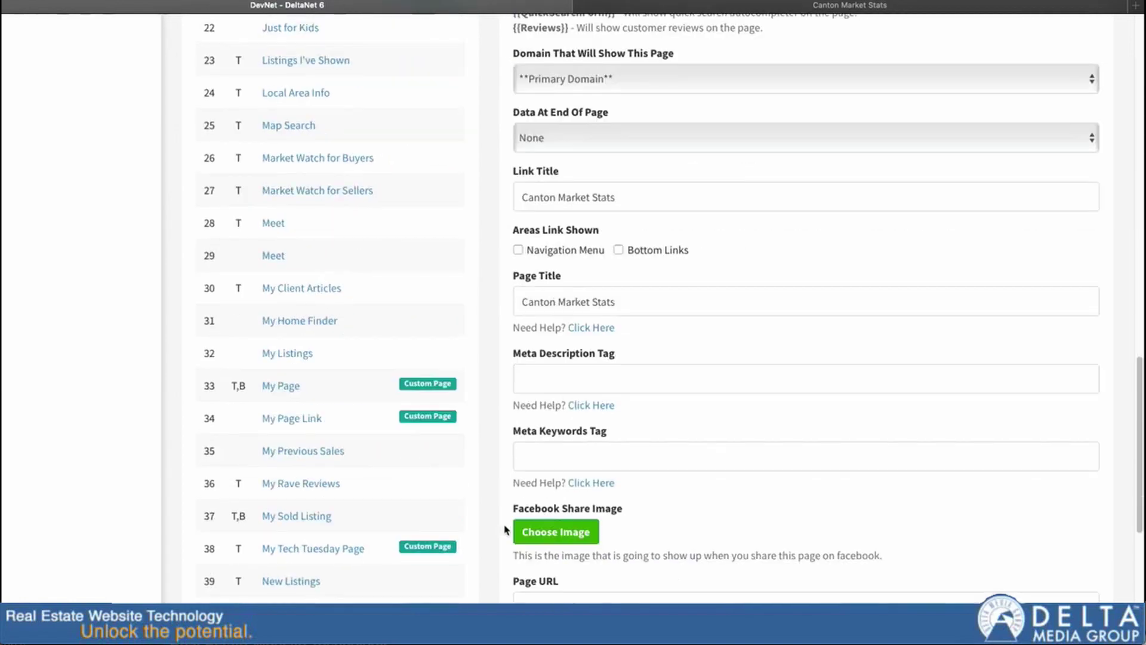
left_click(805, 335)
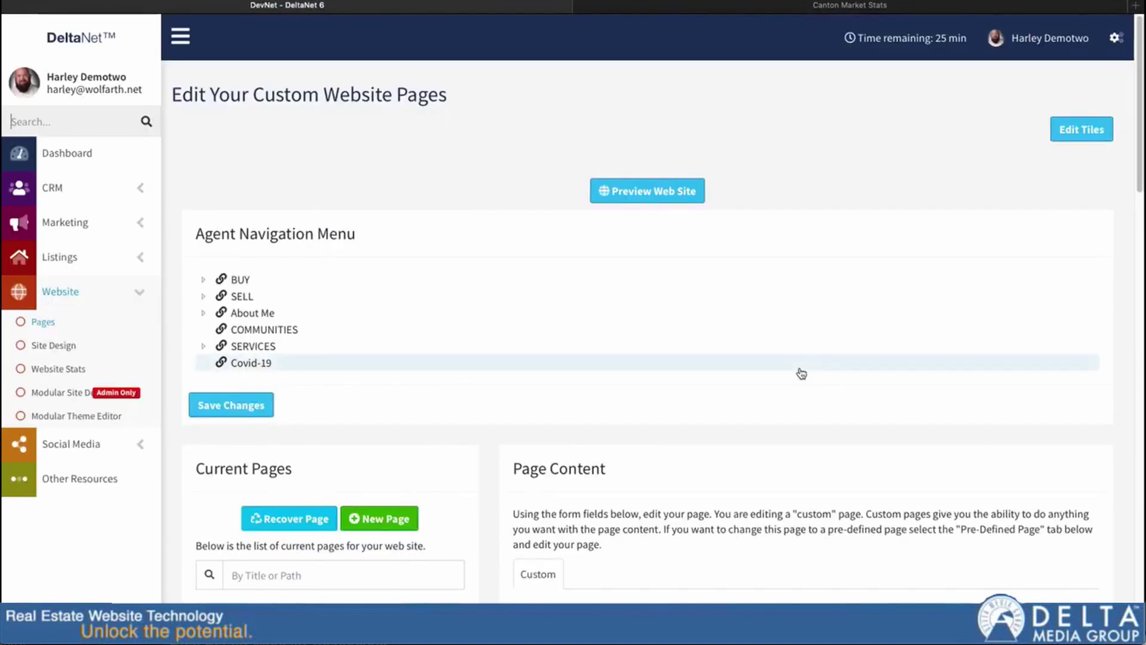
Reload the live Canton Market Stats page in the other browser tab and show the Canton Last 12 Months summary.
left_click(824, 7)
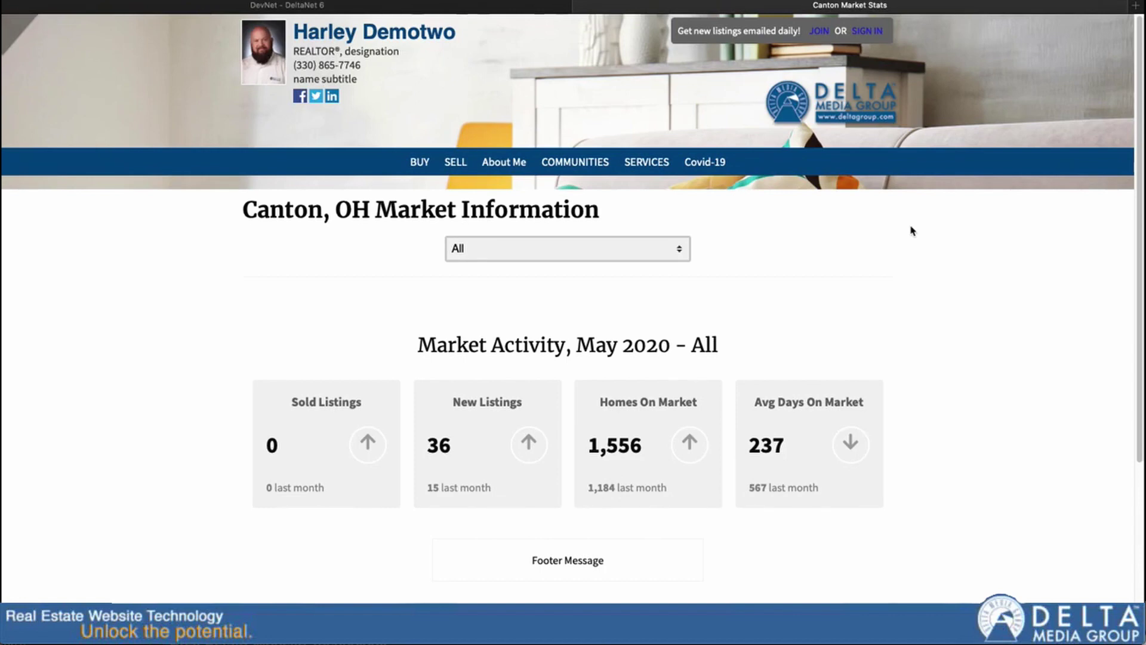
key("super+r")
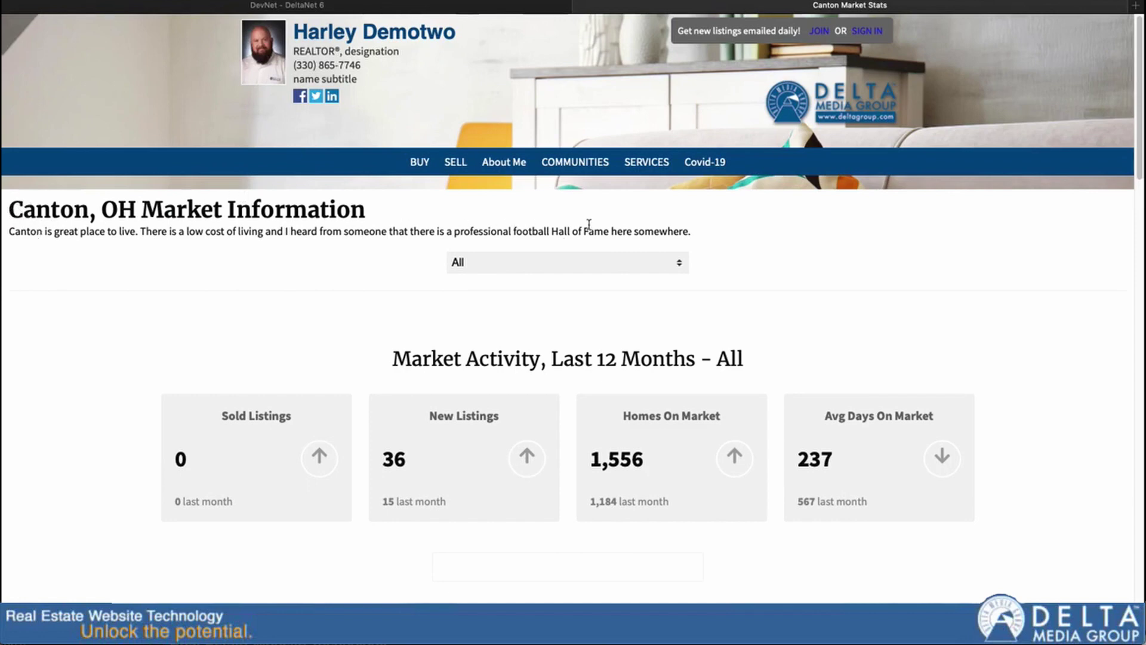
scroll(579, 269, "down", 1)
scroll(579, 269, "down", 2)
left_click(597, 202)
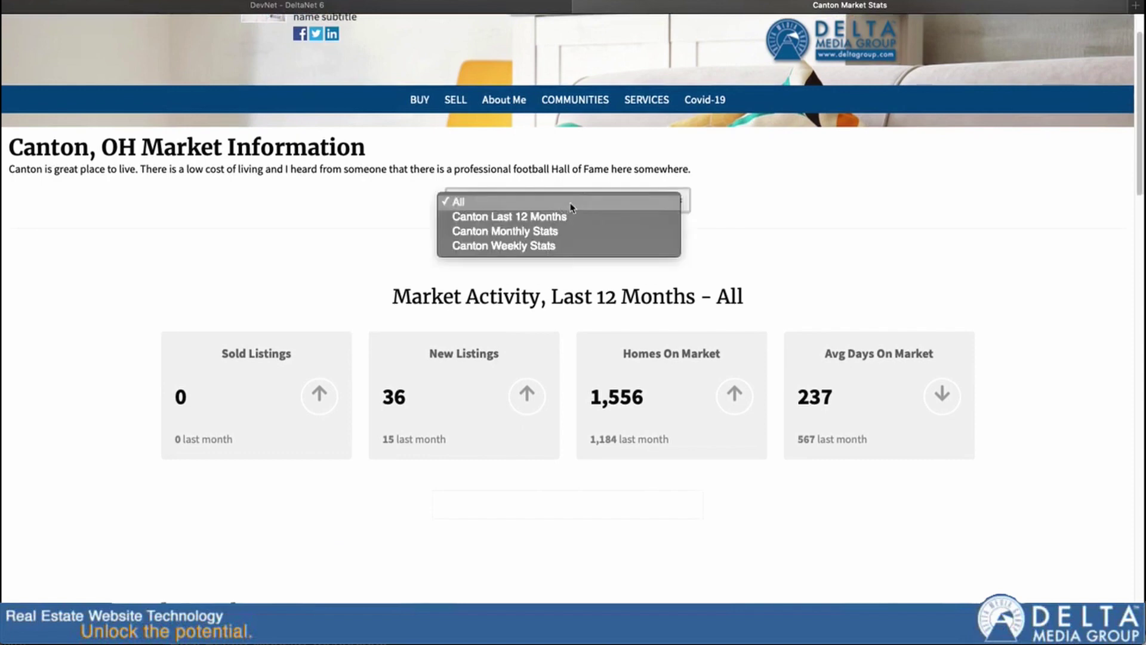
left_click(538, 217)
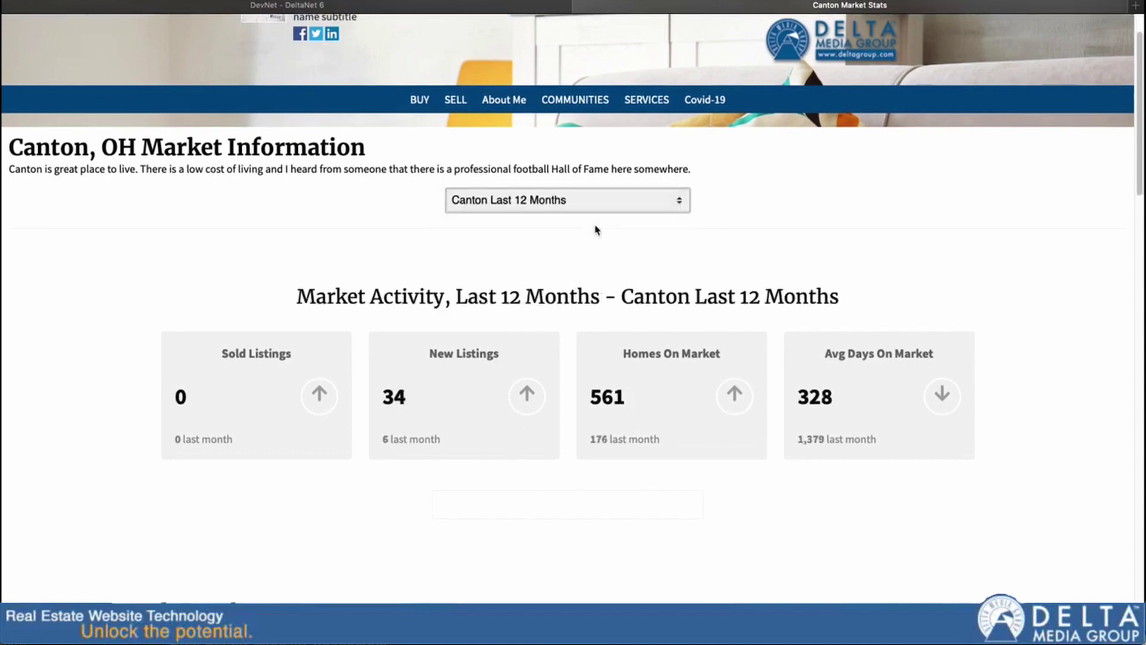
Switch the live page's market activity summary to Canton Monthly Stats and from there to Canton Weekly Stats.
left_click(580, 201)
left_click(573, 215)
left_click(577, 201)
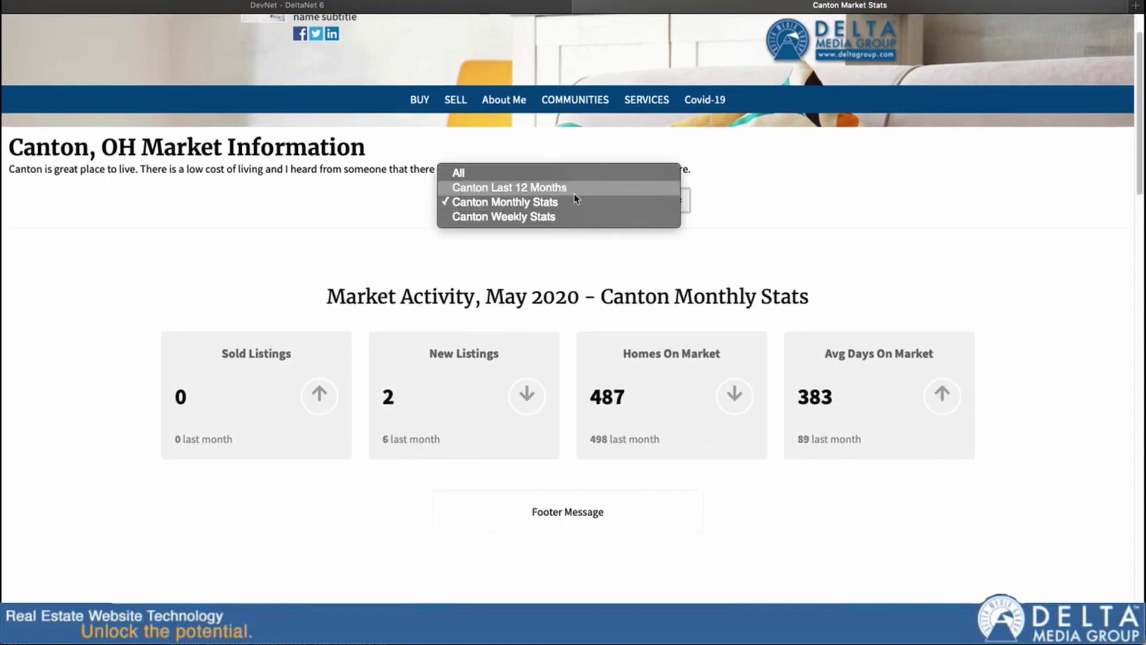
left_click(550, 217)
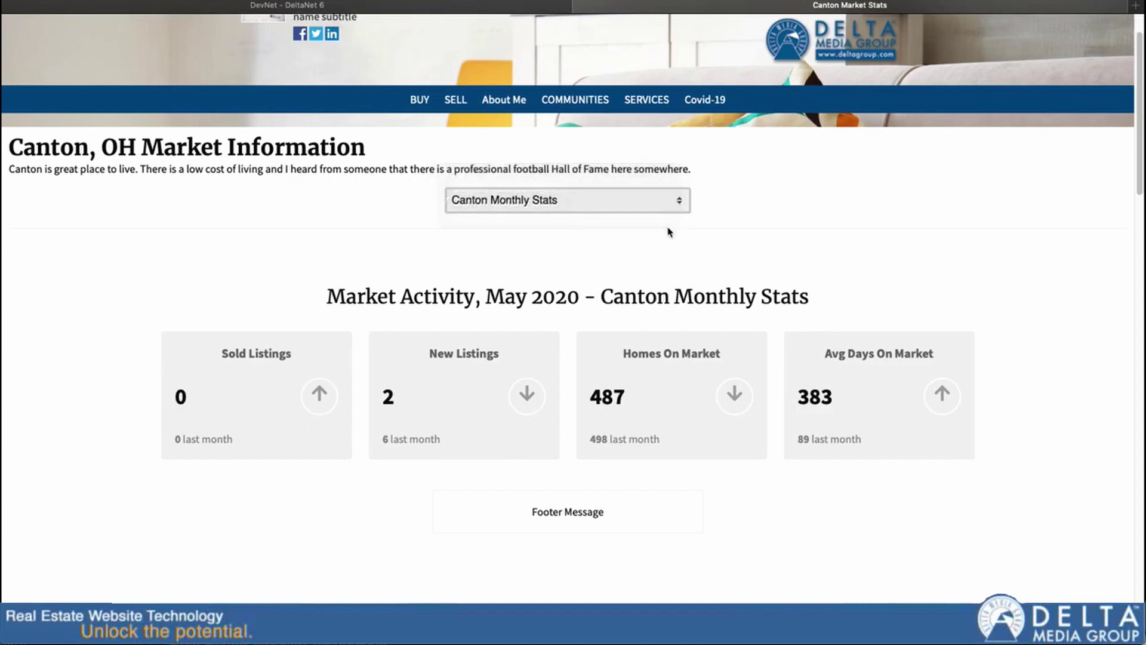
Bring the market activity summary back through Canton Monthly Stats to Canton Last 12 Months.
left_click(590, 194)
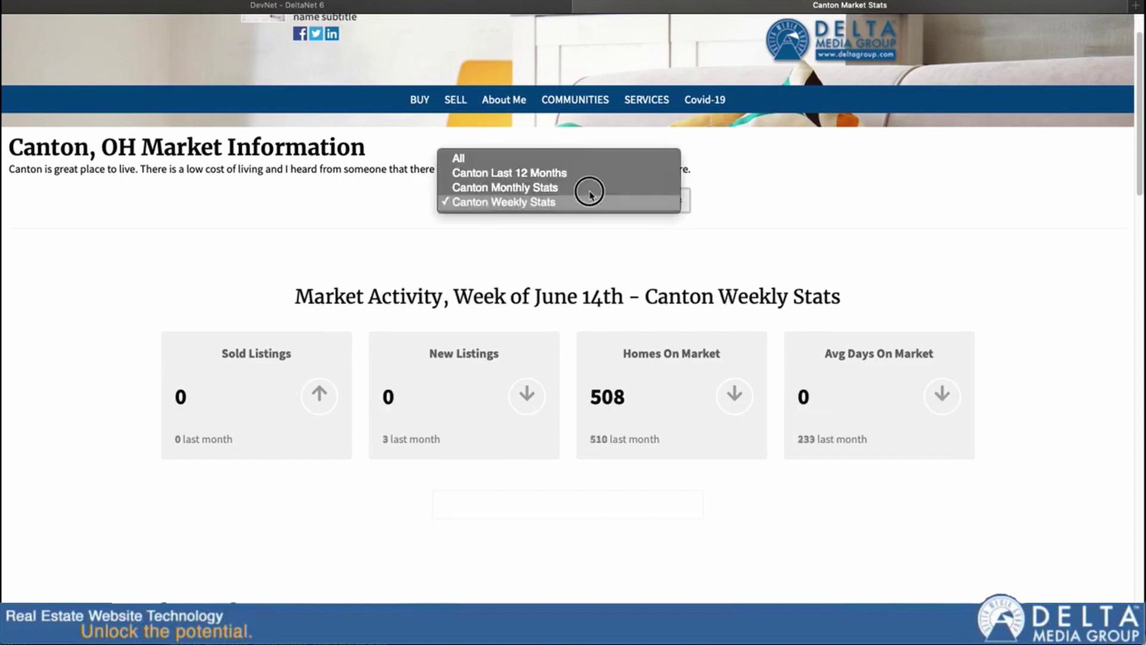
left_click(552, 187)
left_click(555, 188)
left_click(555, 185)
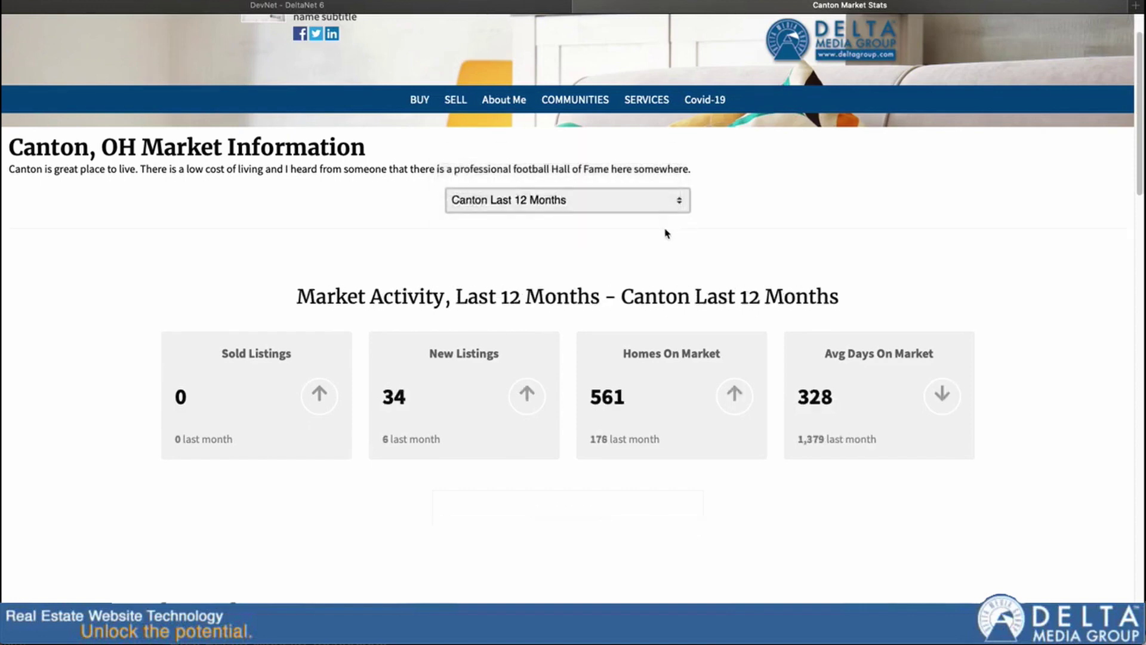
Review the Property Search Results below the market summary on the live page and return to the DeltaNet custom pages editor.
scroll(134, 286, "down", 7)
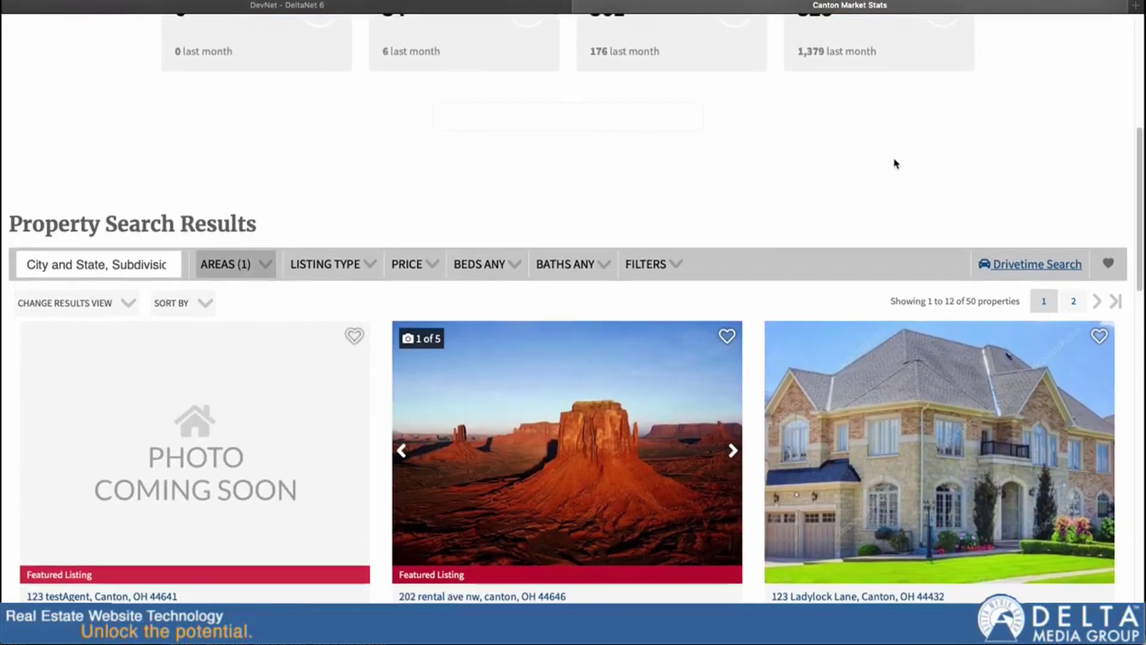
scroll(897, 164, "down", 1)
left_click_drag(1138, 230, 668, 271)
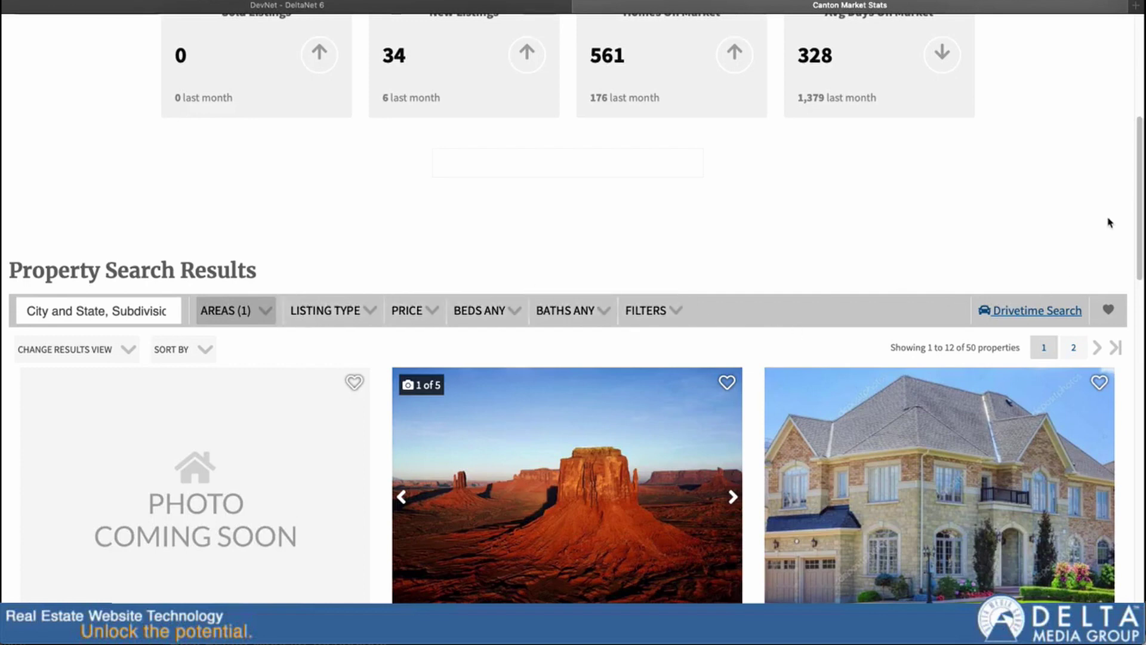
left_click_drag(1139, 209, 1134, 136)
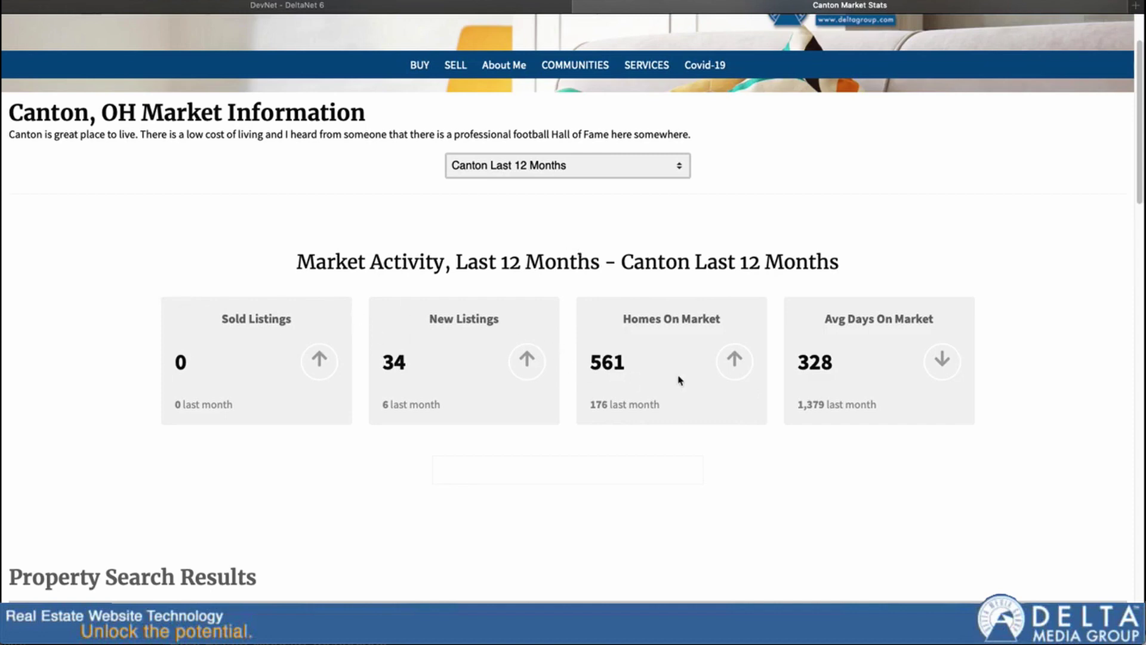
scroll(163, 292, "down", 1)
scroll(162, 305, "up", 4)
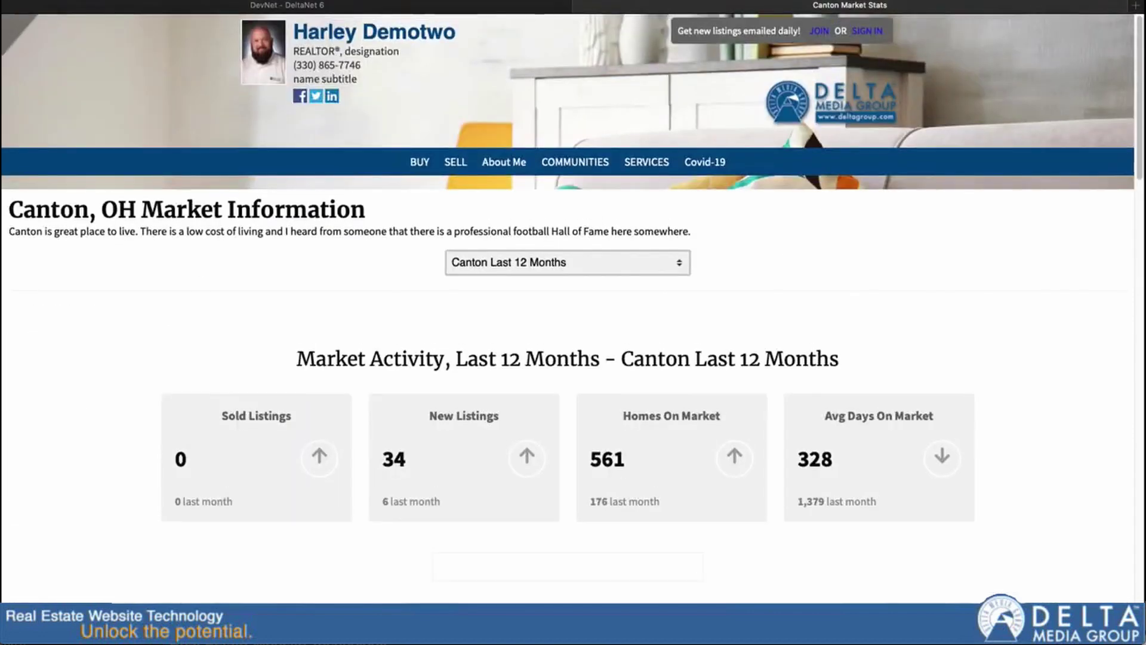
left_click(326, 7)
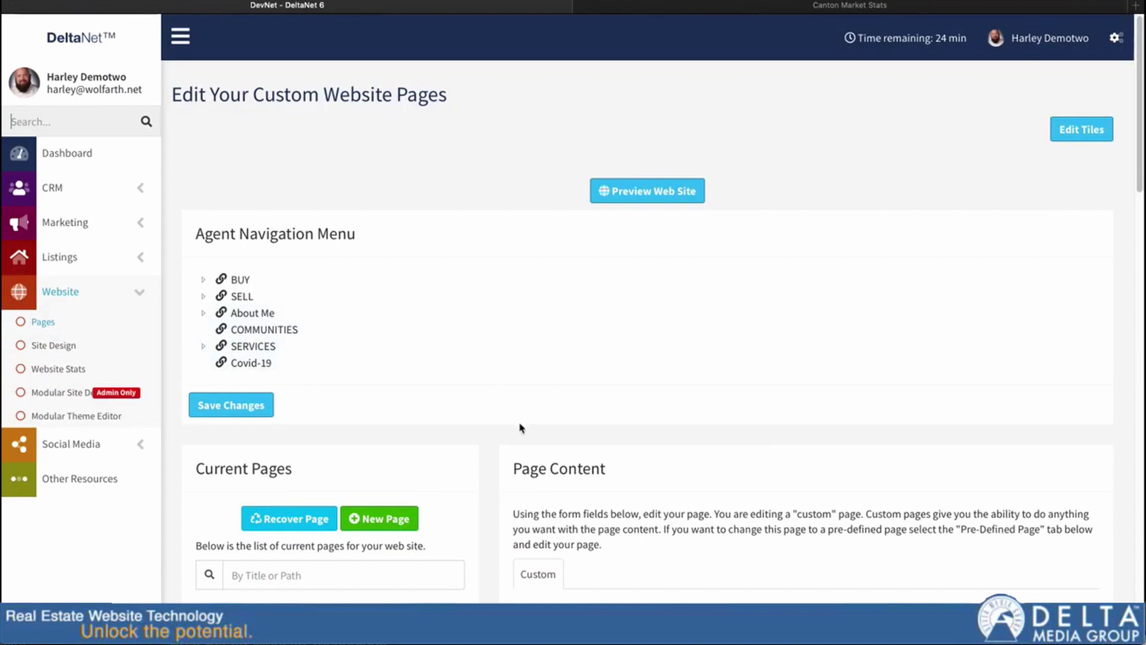